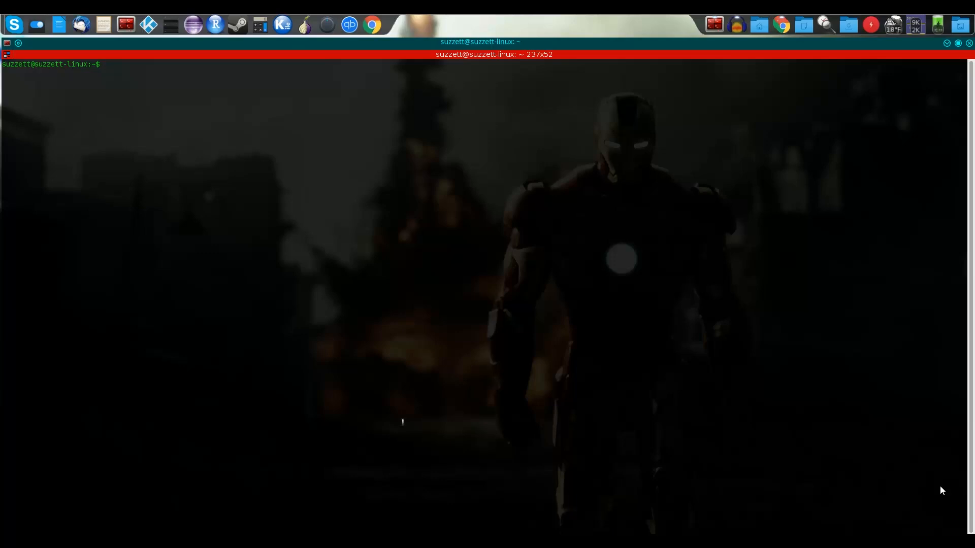
# - Switch to Chrome and open the Ubuntu Desktop download page from the Get Ubuntu overview
pyautogui.hotkey('alt', 'Tab')
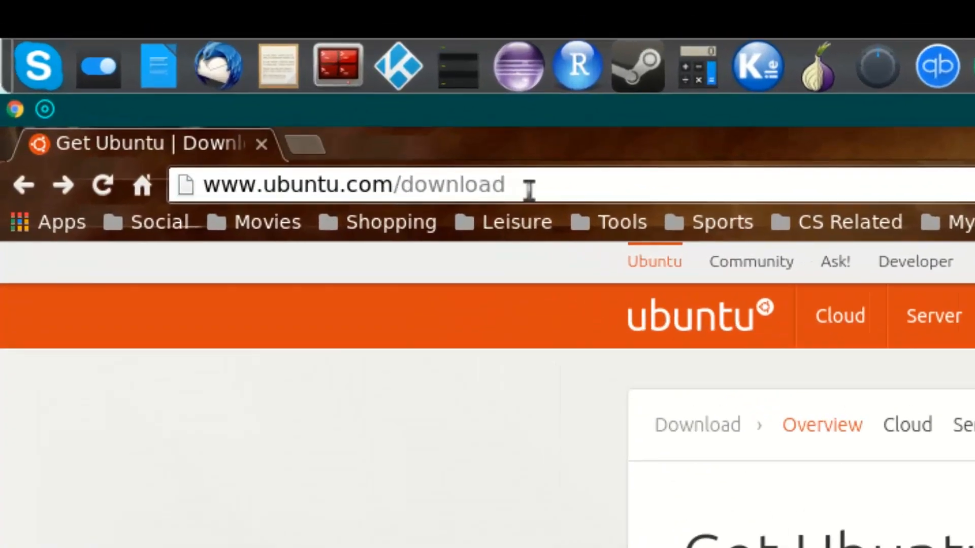
pyautogui.click(529, 188)
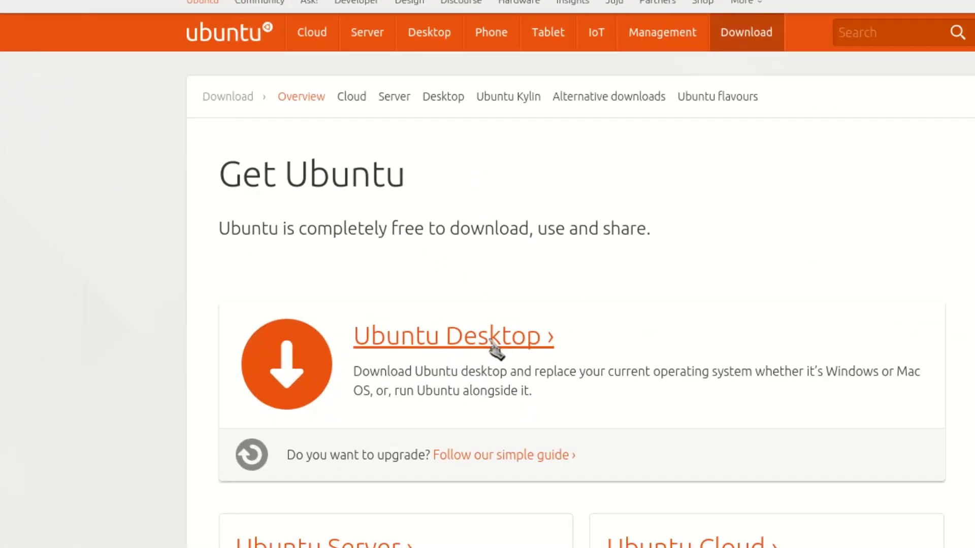
pyautogui.click(496, 345)
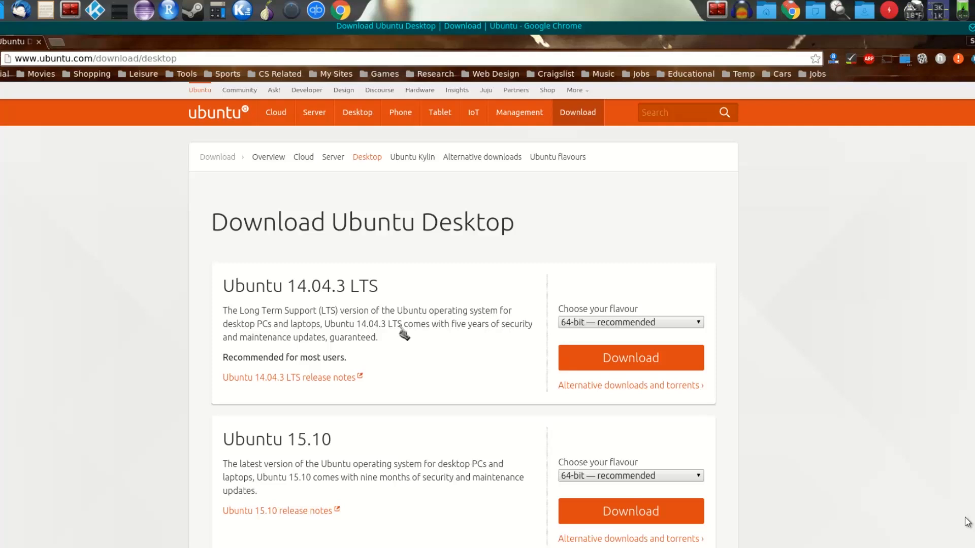
# - Download the 64-bit Ubuntu 15.10 desktop image, skipping the contribution
pyautogui.scroll(-3, 399, 325)
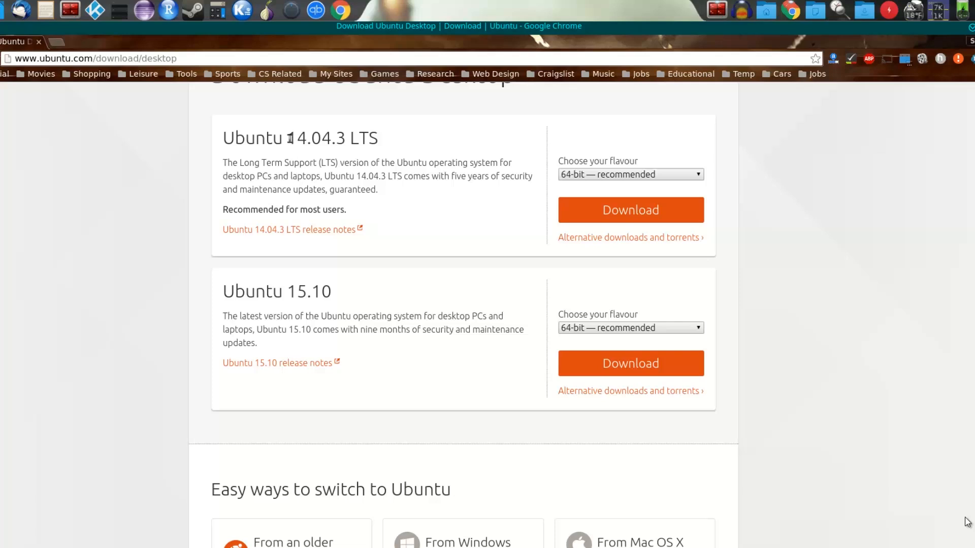
pyautogui.moveTo(290, 138); pyautogui.dragTo(378, 139)
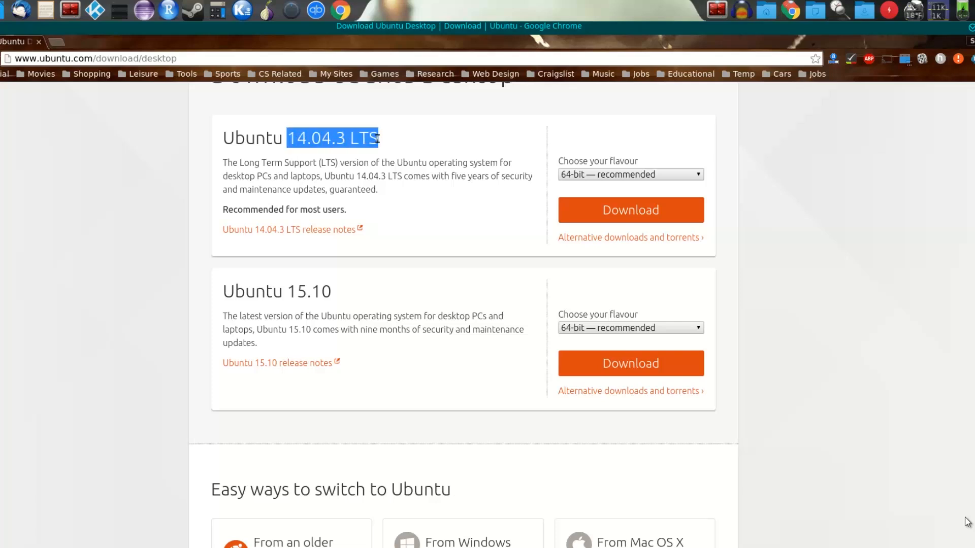
pyautogui.click(378, 139)
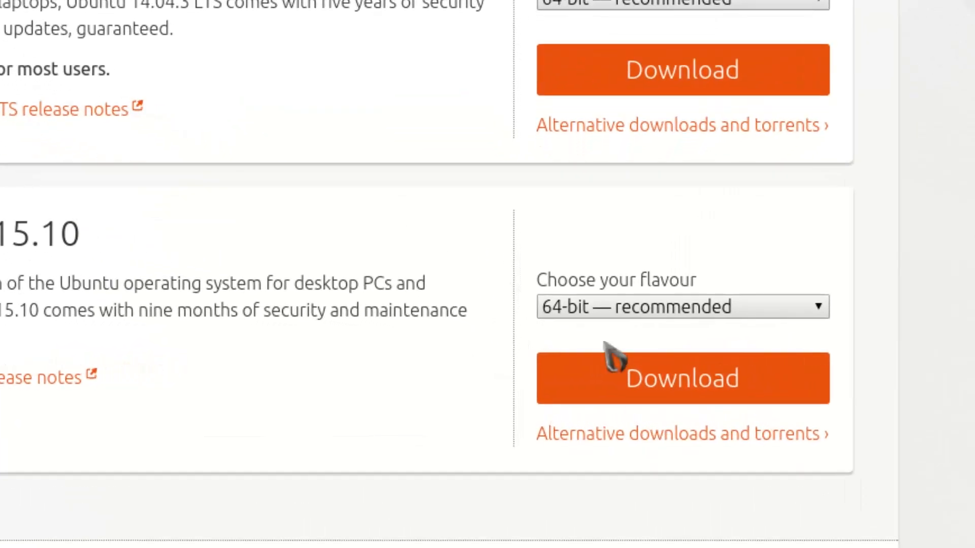
pyautogui.click(618, 312)
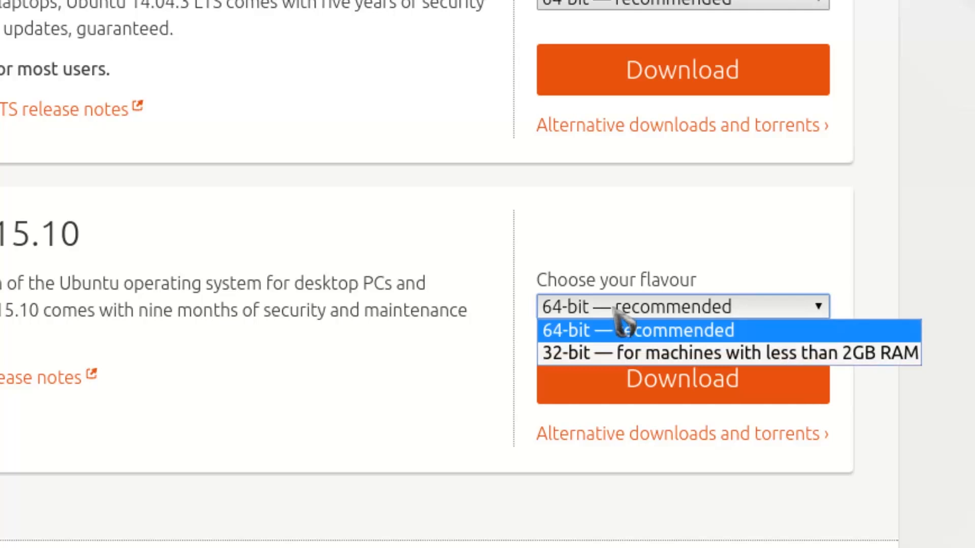
pyautogui.click(617, 311)
pyautogui.click(639, 385)
pyautogui.scroll(-10, 139, 272)
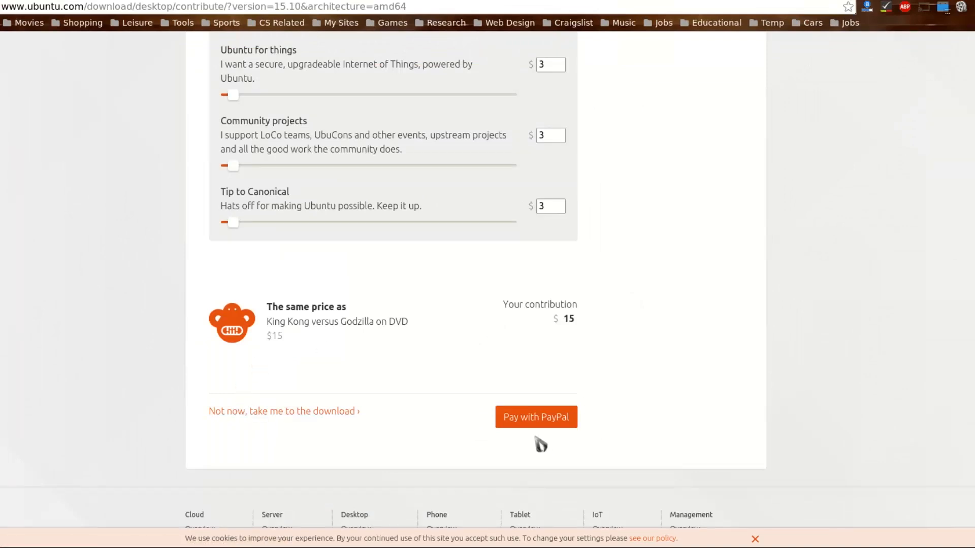
pyautogui.click(288, 413)
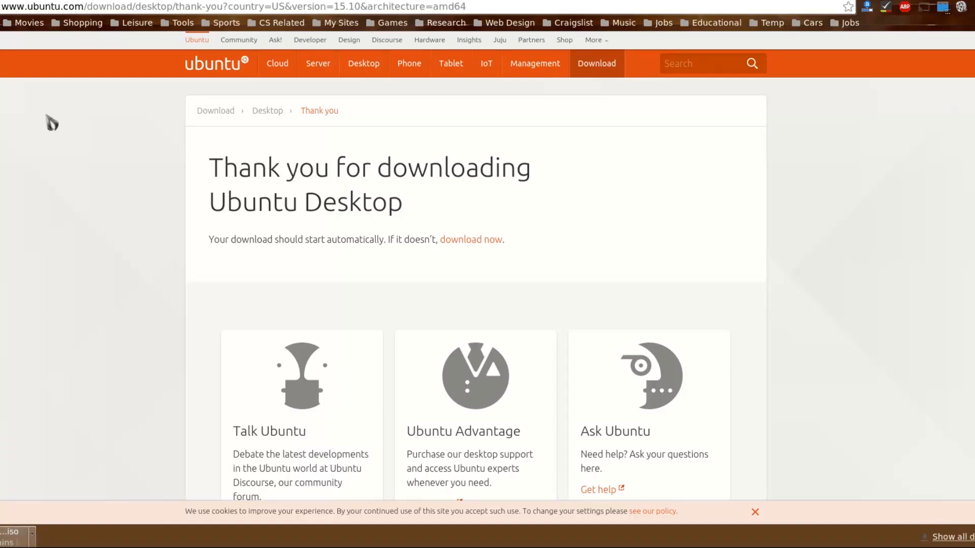
# - Search the web for virtualbox in a new tab and open the Oracle VM VirtualBox downloads page
pyautogui.hotkey('ctrl', 't')
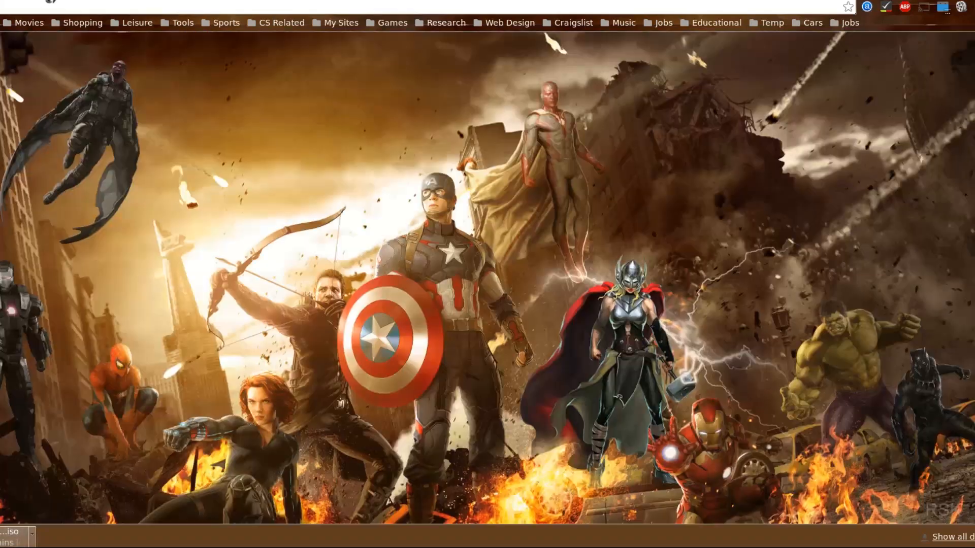
pyautogui.write('virtualbox')
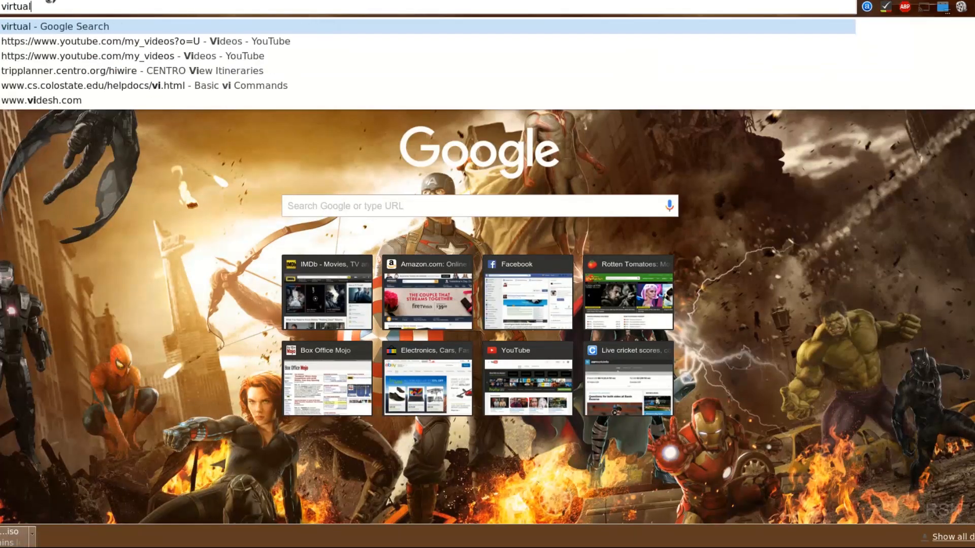
pyautogui.press('Return')
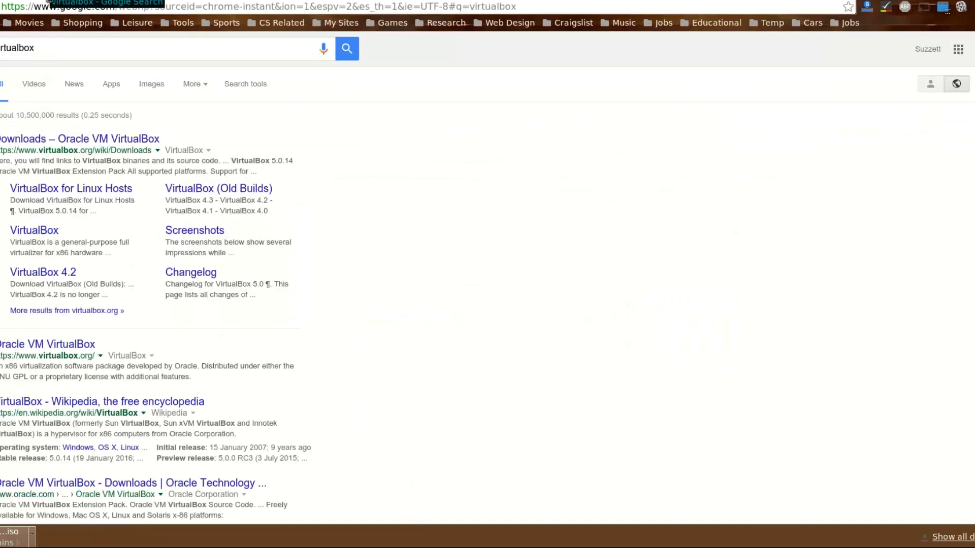
pyautogui.click(86, 138)
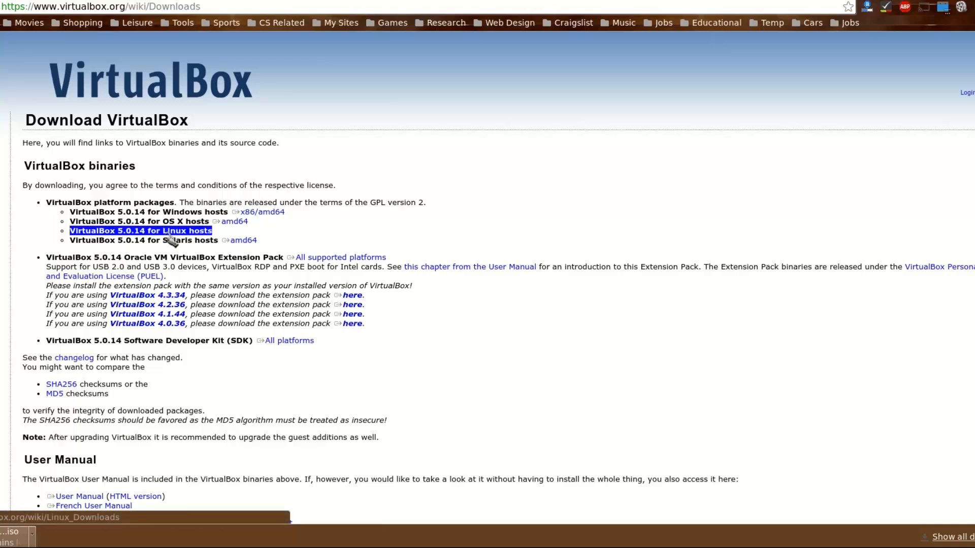
# - Switch to VirtualBox Manager, dismiss the new-version notice and minimise the manager window
pyautogui.hotkey('alt', 'Tab')
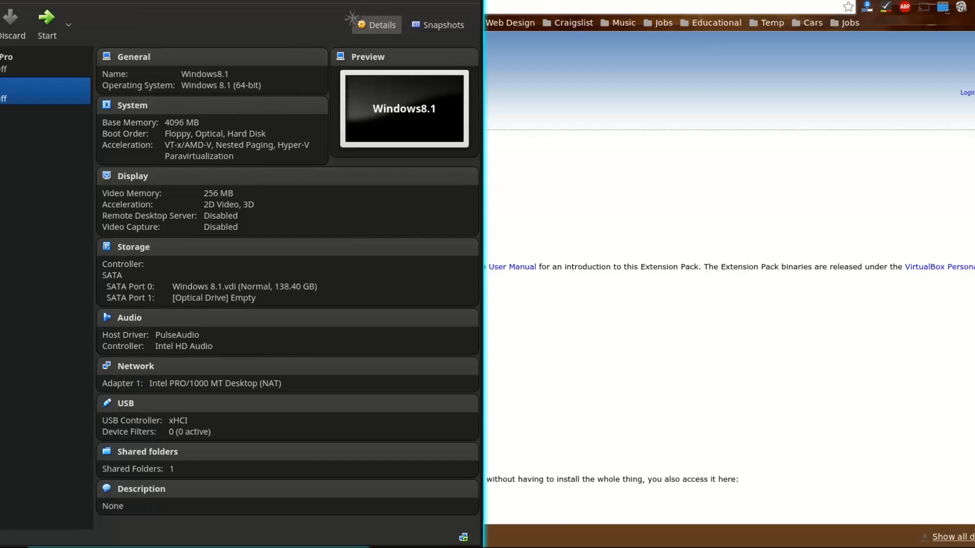
pyautogui.moveTo(351, 0); pyautogui.dragTo(800, 97)
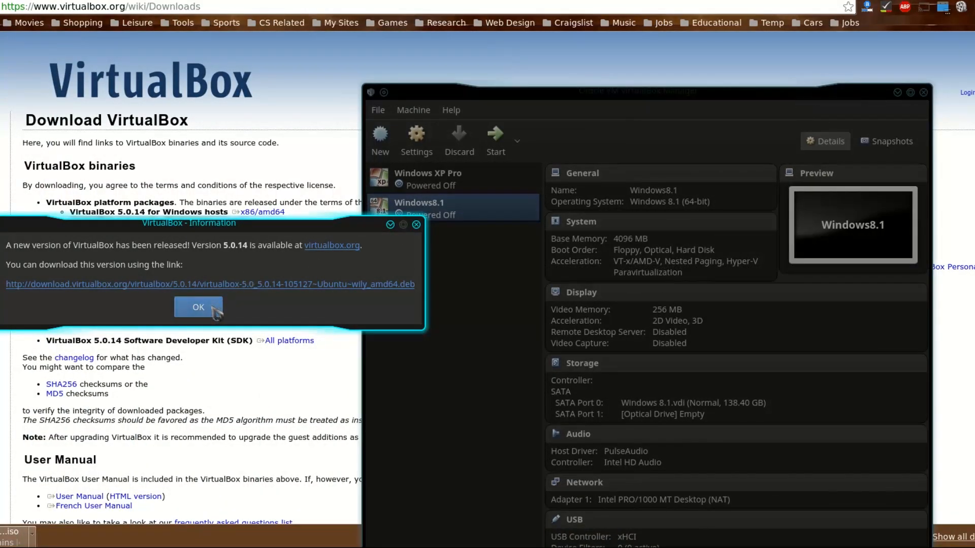
pyautogui.click(214, 307)
pyautogui.click(897, 92)
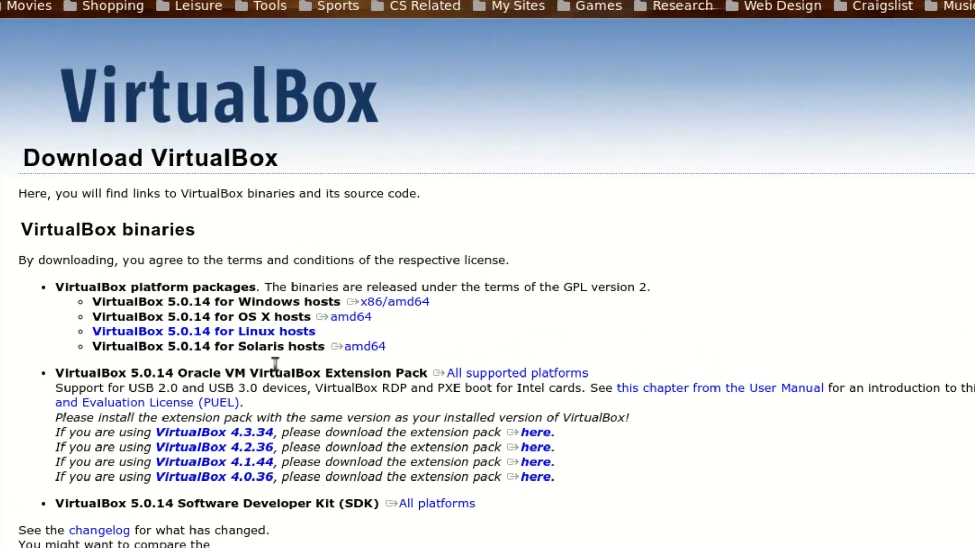
# - Download the VirtualBox 5.0.14 Extension Pack for all supported platforms
pyautogui.doubleClick(278, 372)
pyautogui.click(277, 372)
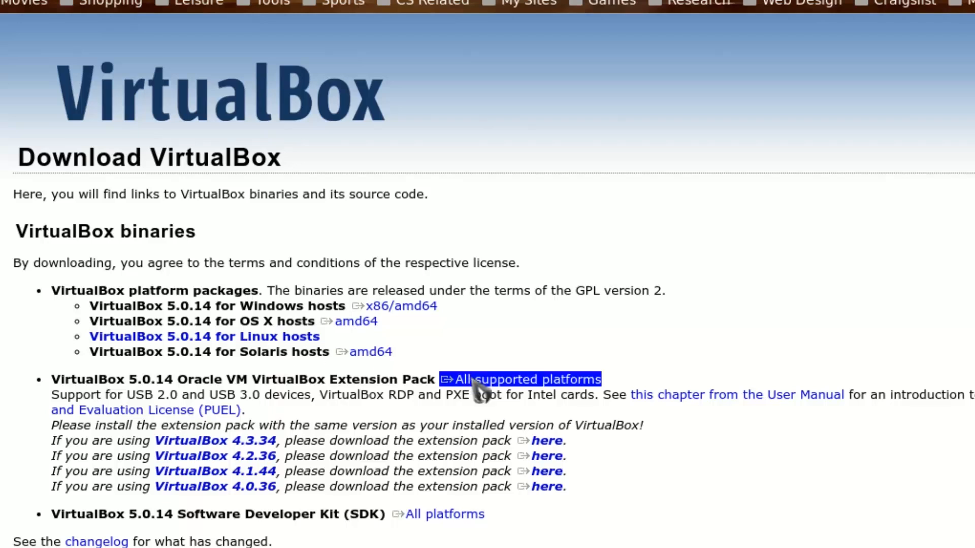
pyautogui.click(473, 379)
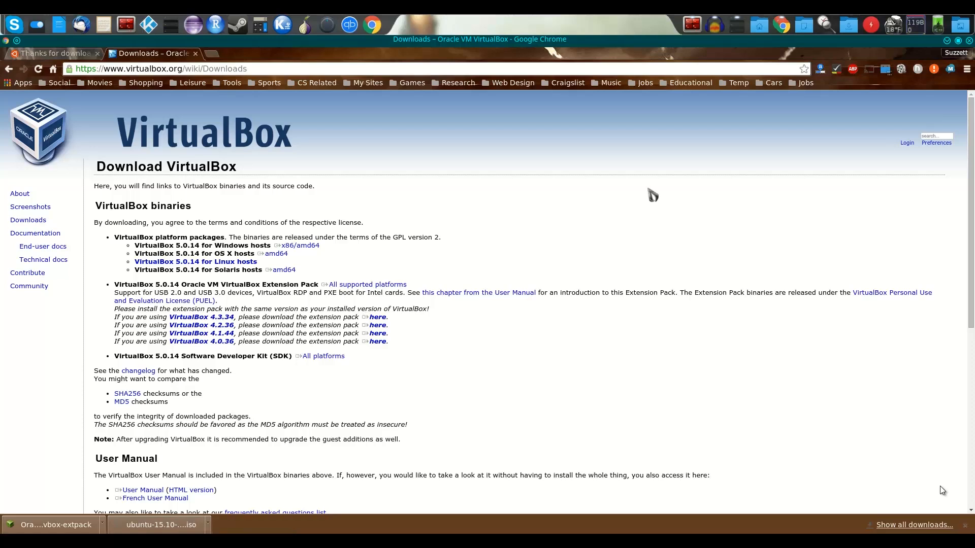
# - Open the home directory's Downloads folder in Dolphin and select ubuntu-15.10-desktop-amd64.iso
pyautogui.moveTo(759, 26)
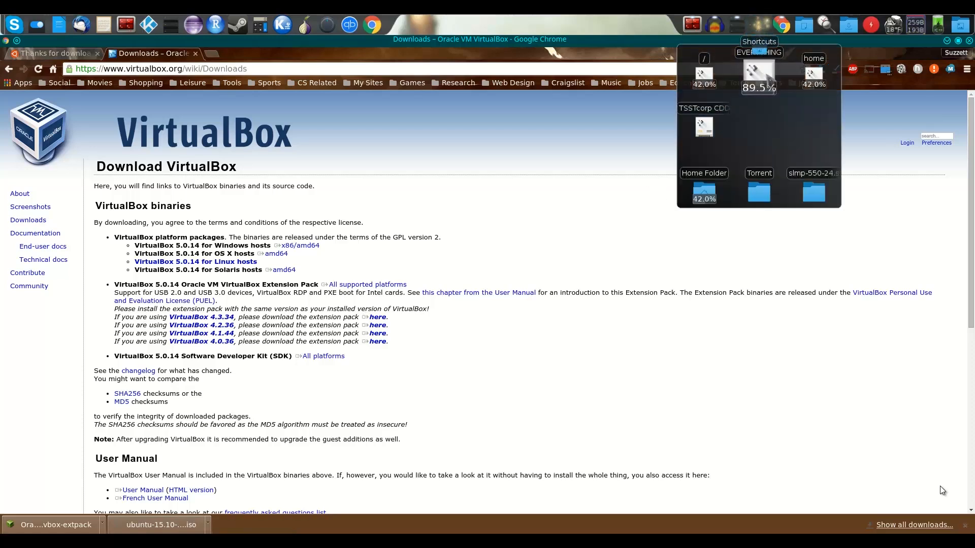
pyautogui.click(816, 76)
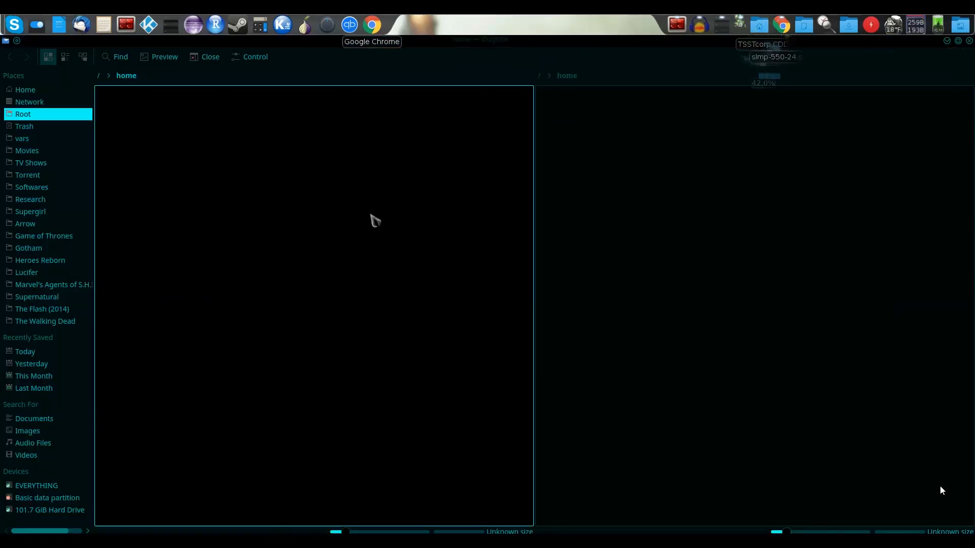
pyautogui.click(127, 117)
pyautogui.press('Right')
pyautogui.press('Right')
pyautogui.press('Right')
pyautogui.press('Right')
pyautogui.press('Return')
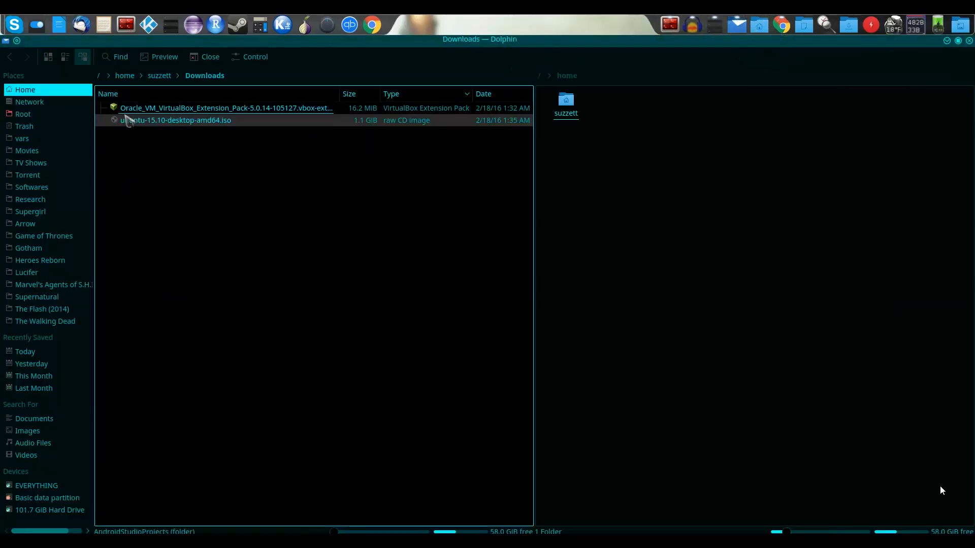
pyautogui.click(129, 120)
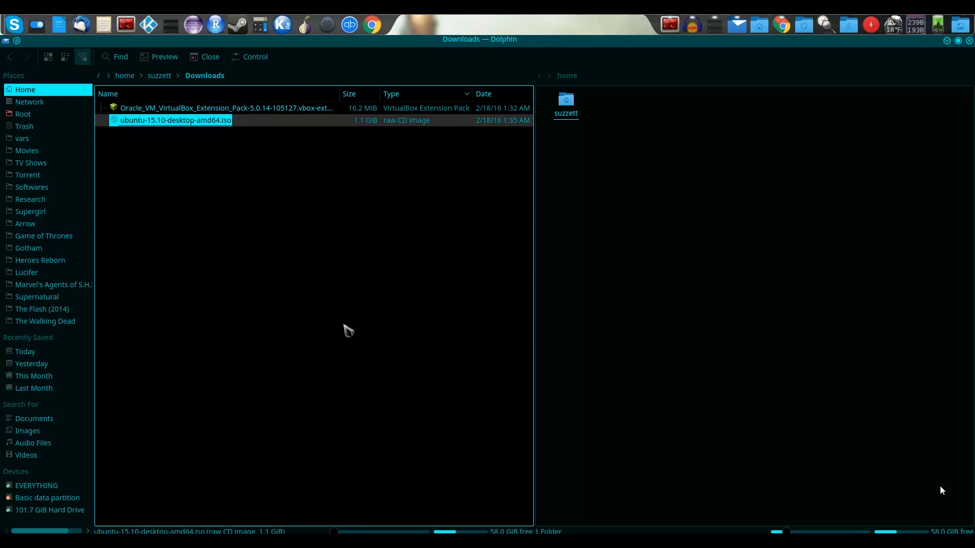
# - Switch to VirtualBox Manager and put the Windows XP Pro and Windows8.1 machines into a group named Windows
pyautogui.click(640, 544)
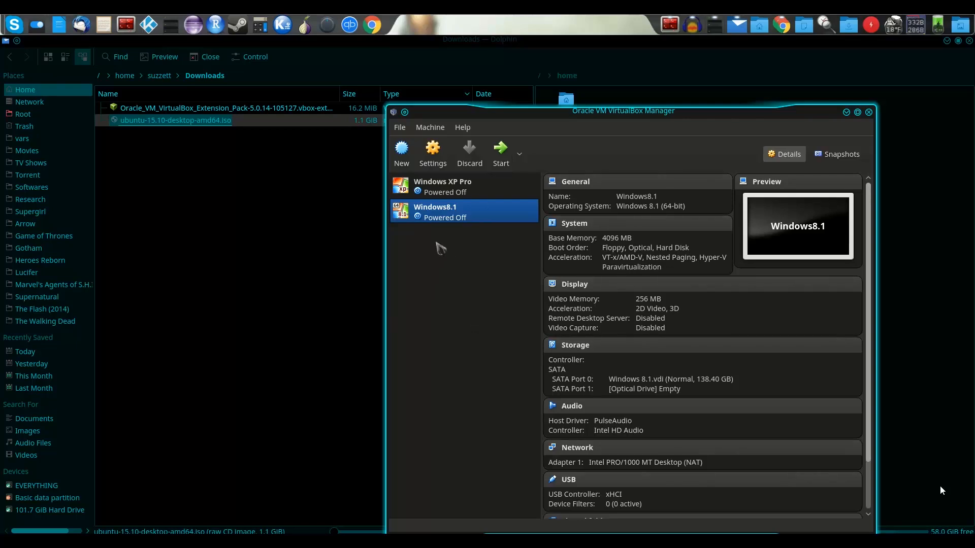
pyautogui.keyDown('ctrl'); pyautogui.click(443, 187); pyautogui.keyUp('ctrl')
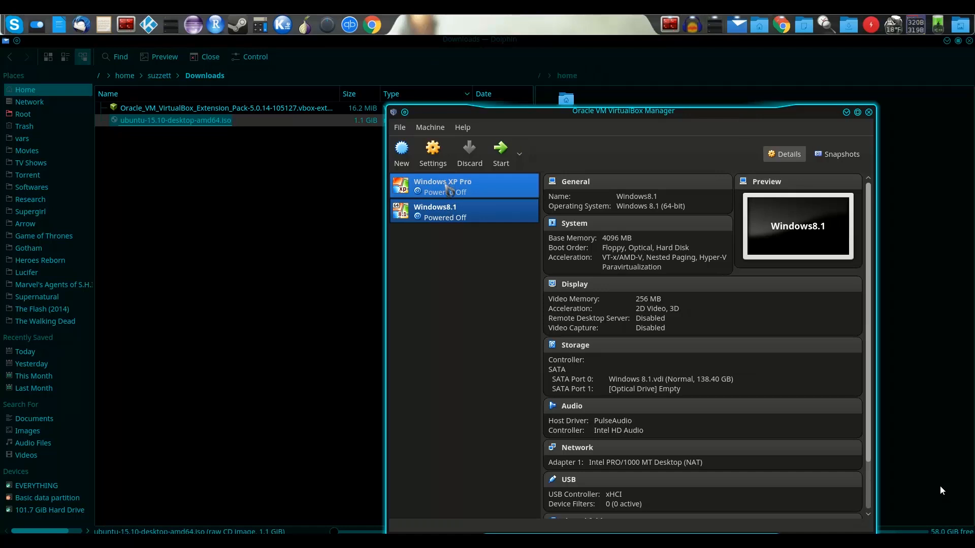
pyautogui.keyDown('ctrl'); pyautogui.click(448, 189); pyautogui.keyUp('ctrl')
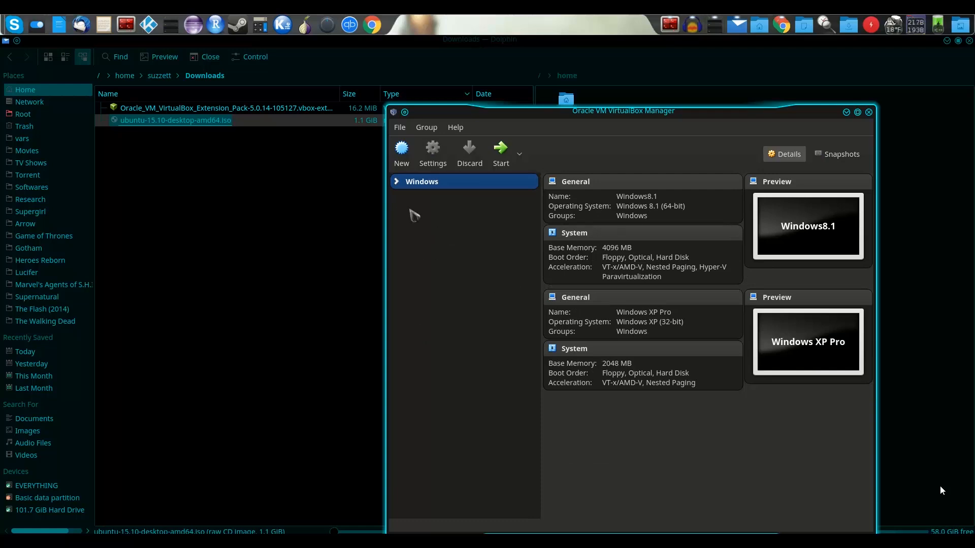
# - Start a new virtual machine named Ubuntu 15.10 with type Linux and version Ubuntu (64-bit)
pyautogui.click(404, 154)
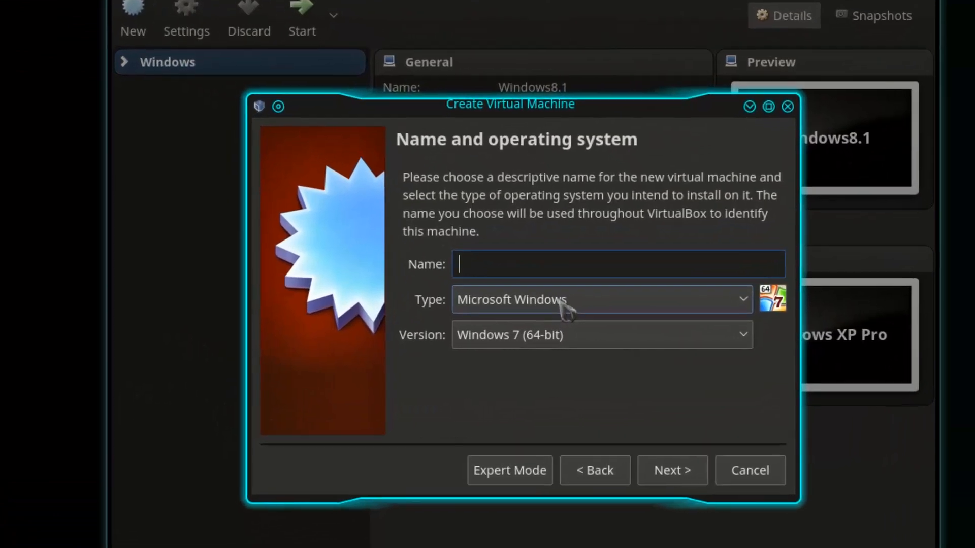
pyautogui.write('Ubuntu')
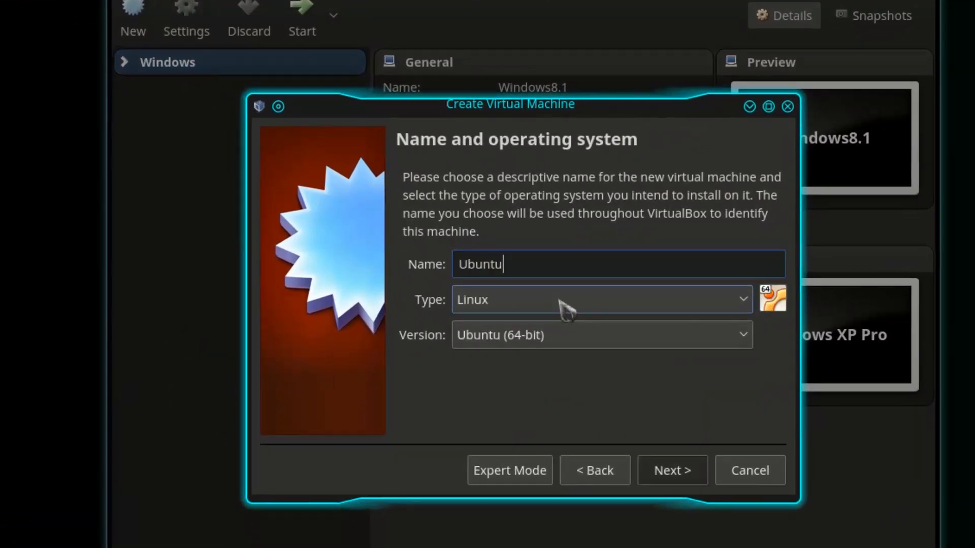
pyautogui.write('15.10')
pyautogui.press('Left')
pyautogui.press('Left')
pyautogui.press('Left')
pyautogui.press('Left')
pyautogui.press('Left')
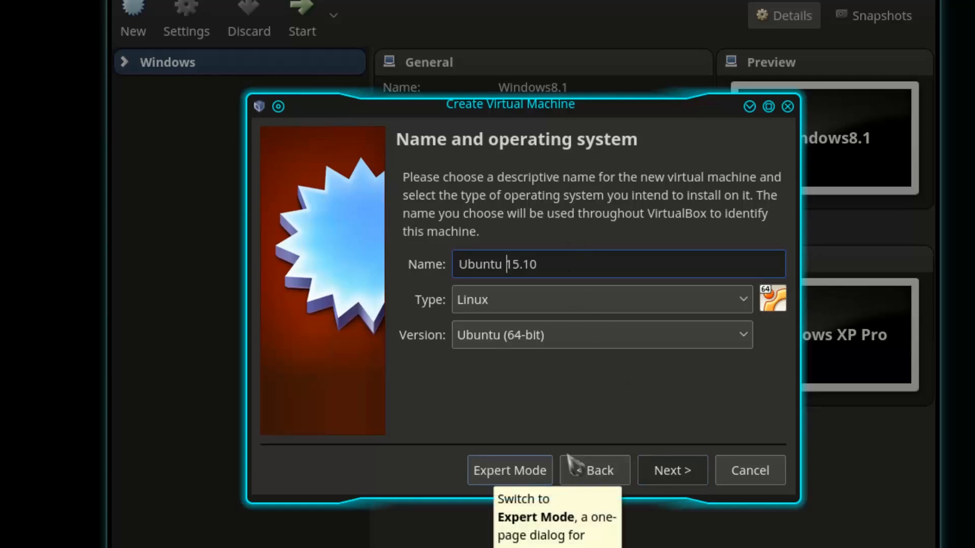
pyautogui.click(680, 475)
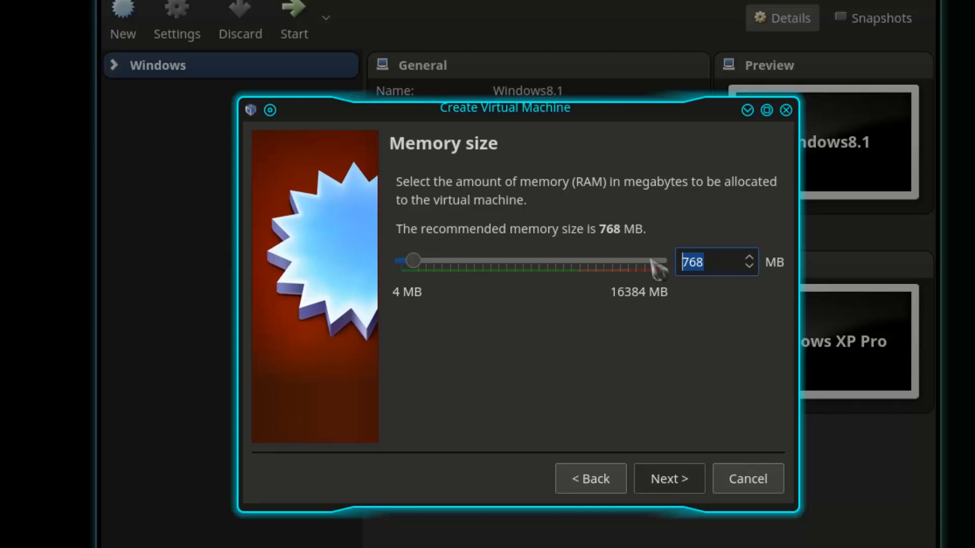
# - Allocate 4096 MB of memory to the virtual machine and choose to create a virtual hard disk now
pyautogui.write('4096')
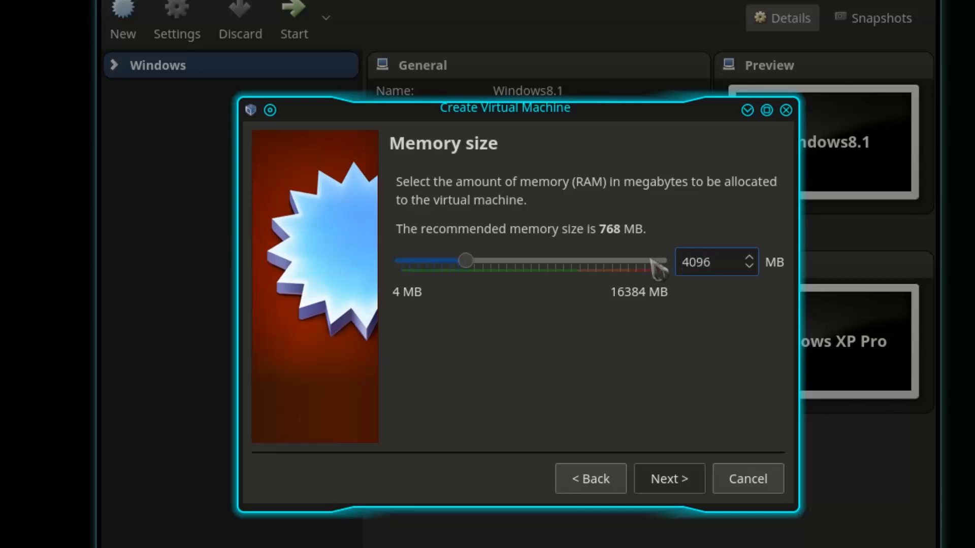
pyautogui.click(667, 482)
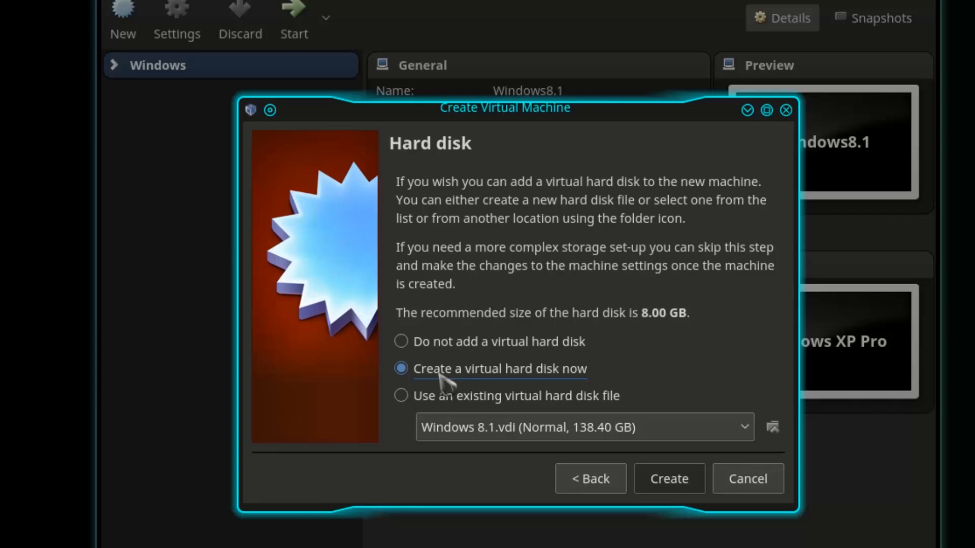
pyautogui.click(674, 480)
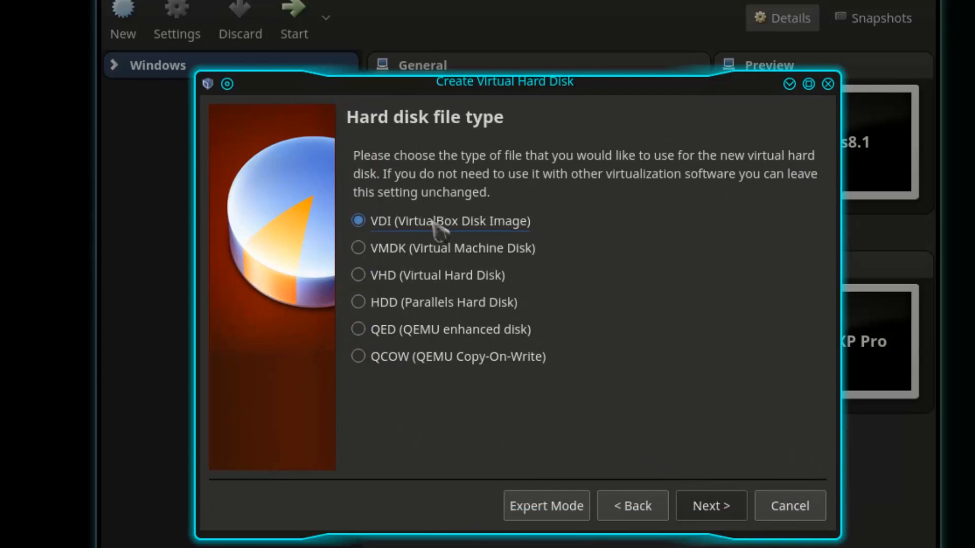
# - Choose a dynamically allocated VDI file for the virtual hard disk and set its size to 25GB
pyautogui.click(711, 506)
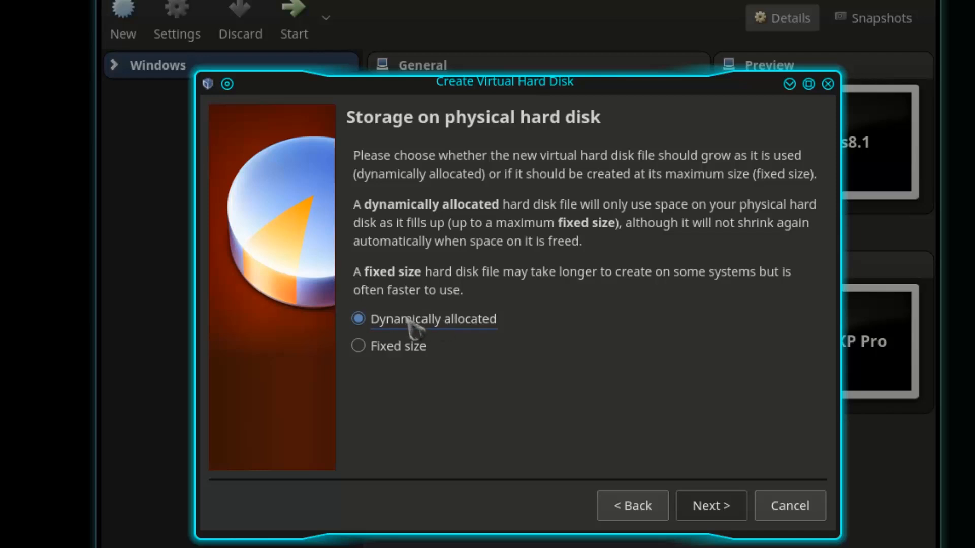
pyautogui.press('Return')
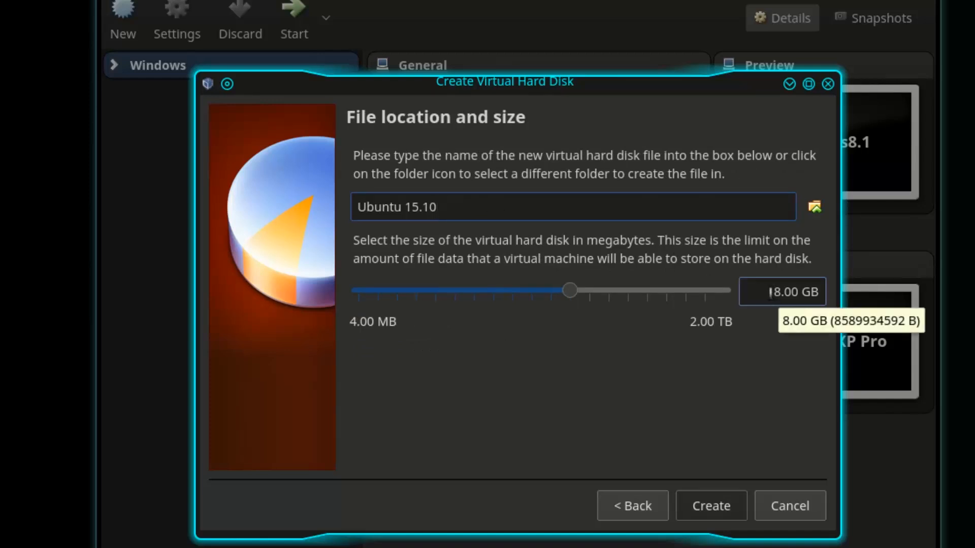
pyautogui.moveTo(770, 293); pyautogui.dragTo(832, 292)
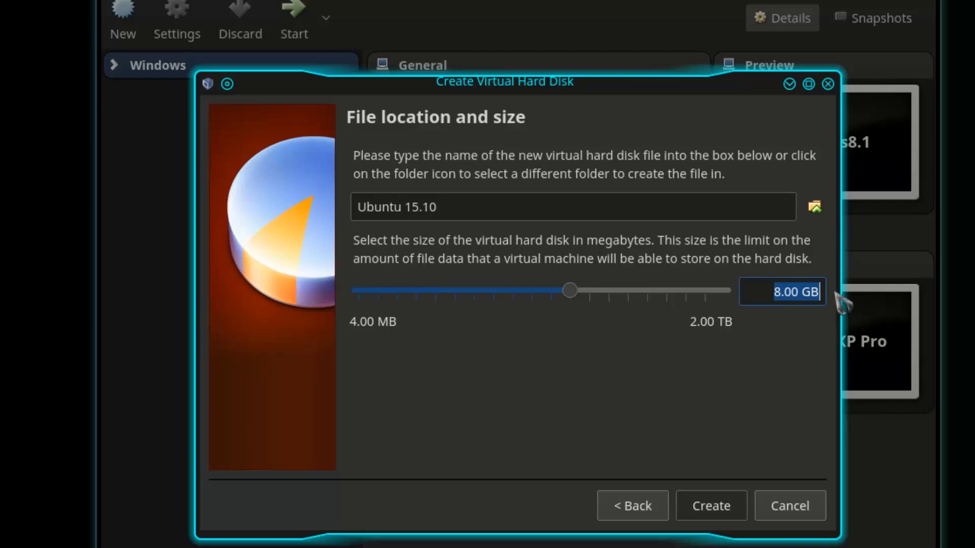
pyautogui.write('25')
pyautogui.write('GB')
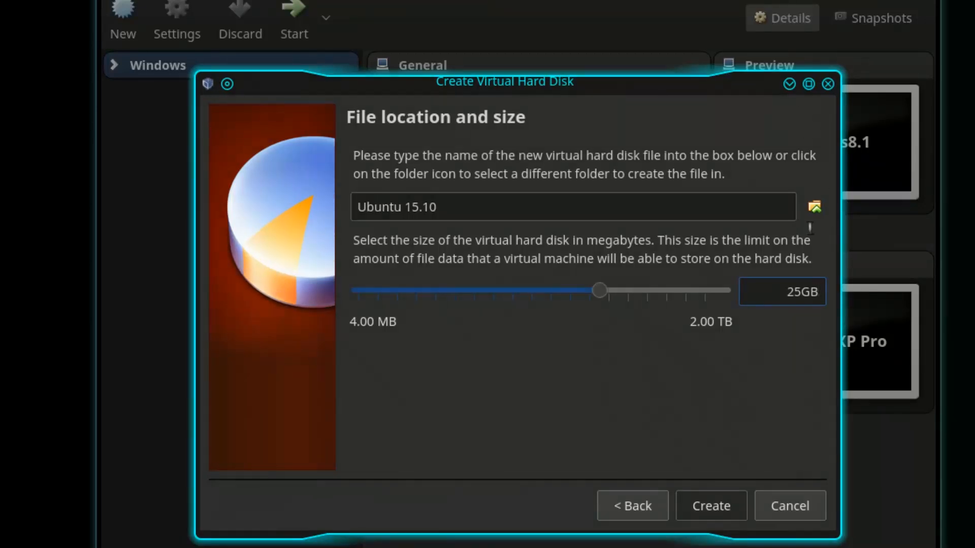
# - Browse for the disk file's location and save it as Ubuntu 15.10.vdi in the Ubuntu 15.10 folder
pyautogui.click(756, 208)
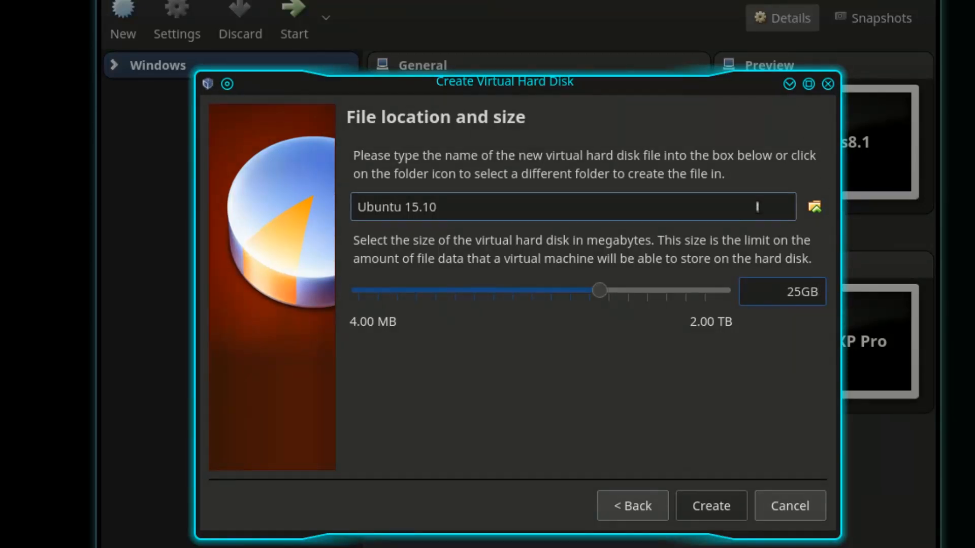
pyautogui.click(814, 209)
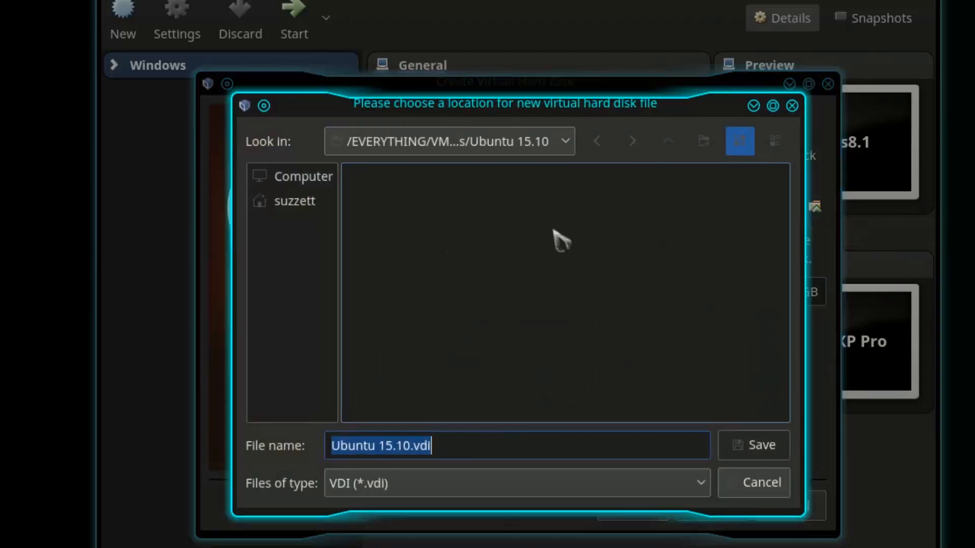
pyautogui.click(479, 147)
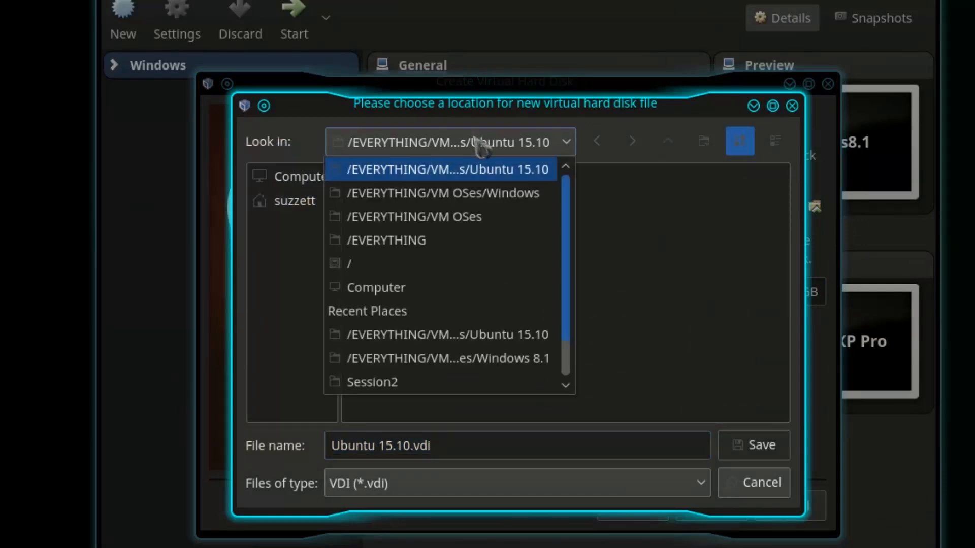
pyautogui.click(481, 146)
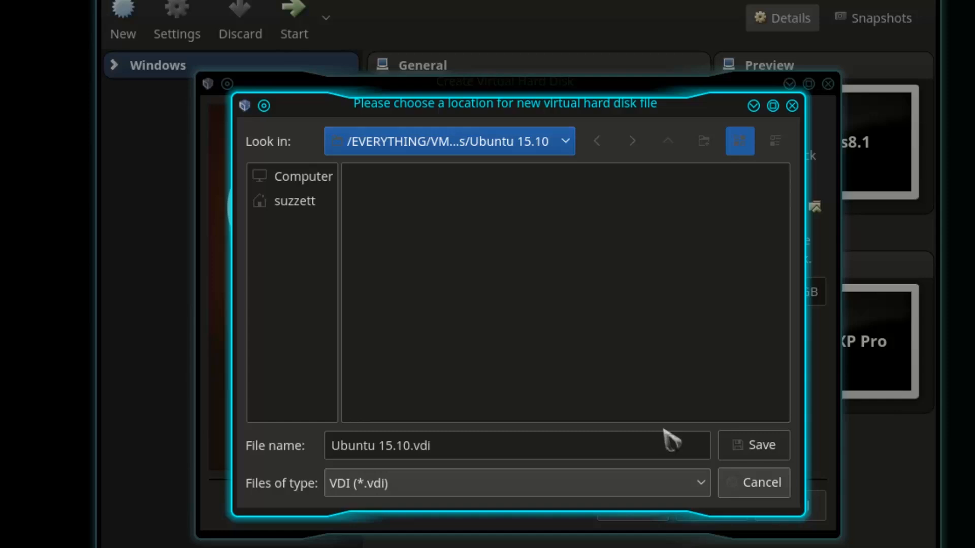
pyautogui.click(764, 449)
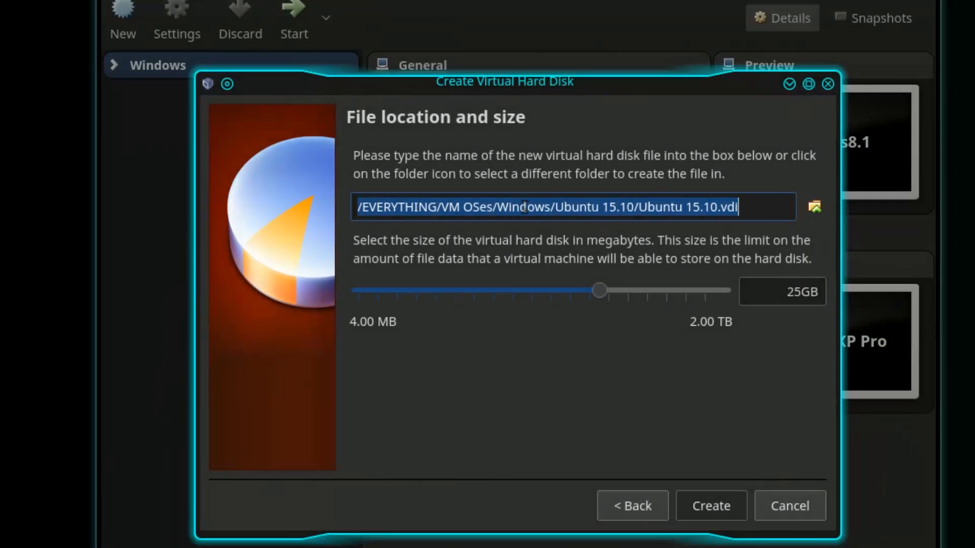
# - Replace the Windows folder with Linux in the disk file path and create the virtual hard disk
pyautogui.click(552, 209)
pyautogui.press('BackSpace')
pyautogui.press('BackSpace')
pyautogui.press('BackSpace')
pyautogui.press('BackSpace')
pyautogui.press('BackSpace')
pyautogui.press('BackSpace')
pyautogui.press('BackSpace')
pyautogui.write('Linu')
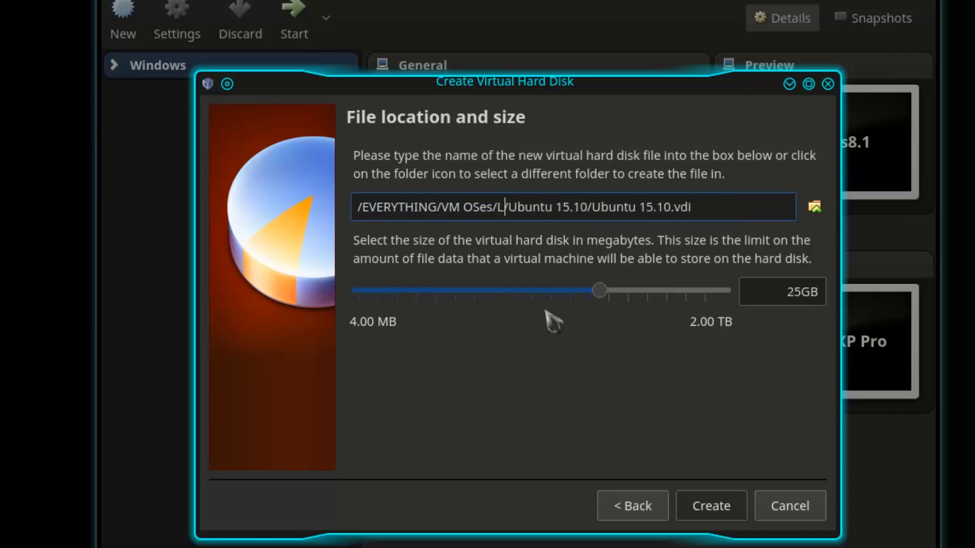
pyautogui.write('x')
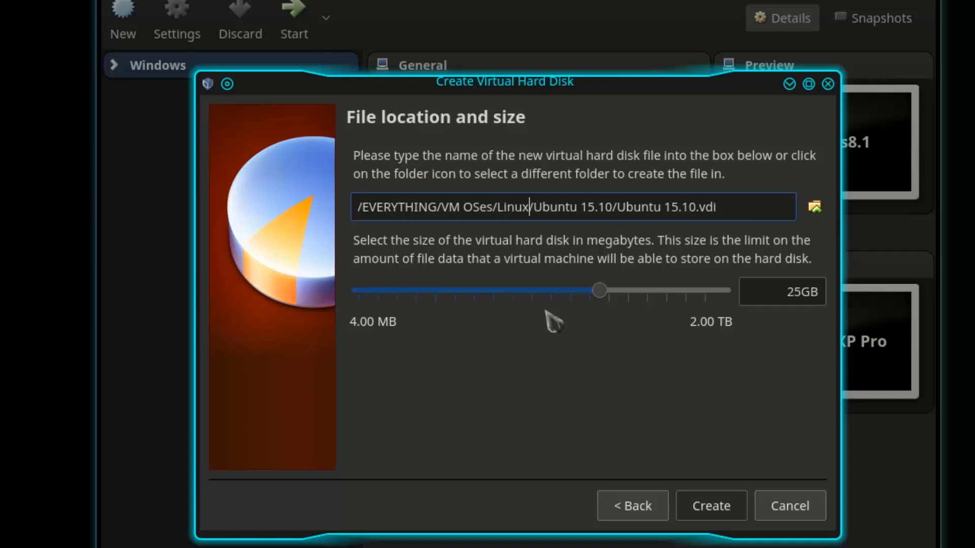
pyautogui.click(711, 508)
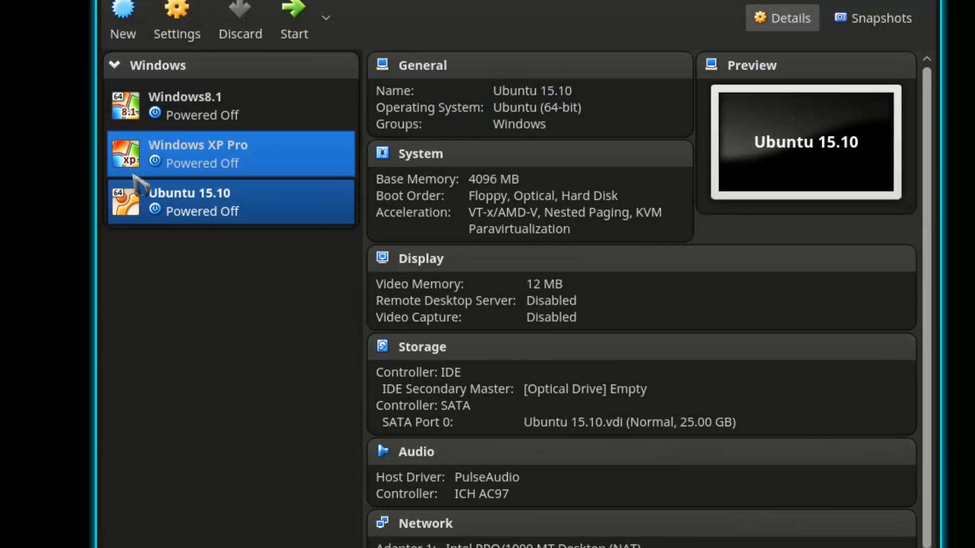
# - Move the Ubuntu 15.10 machine out of the Windows group and collapse that group
pyautogui.click(114, 65)
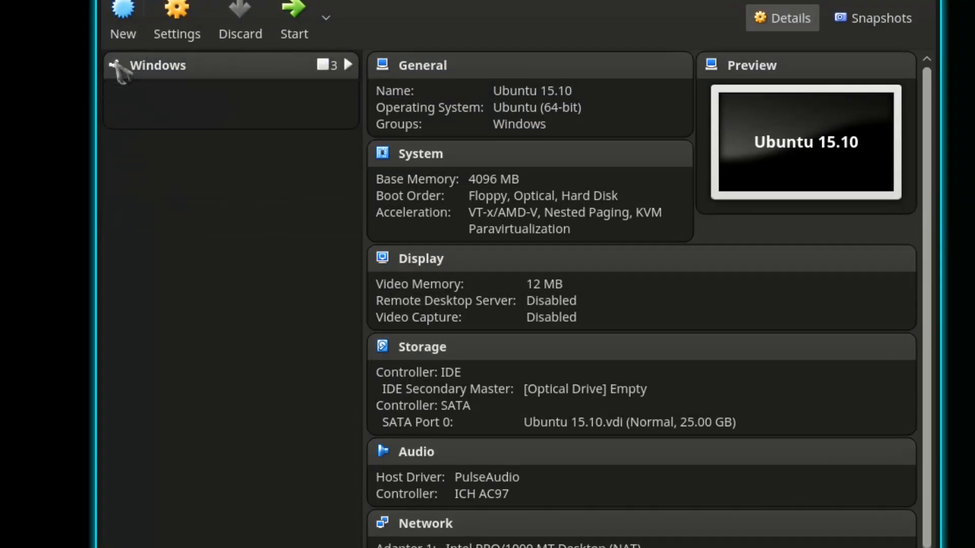
pyautogui.click(114, 65)
pyautogui.moveTo(209, 220); pyautogui.dragTo(211, 287)
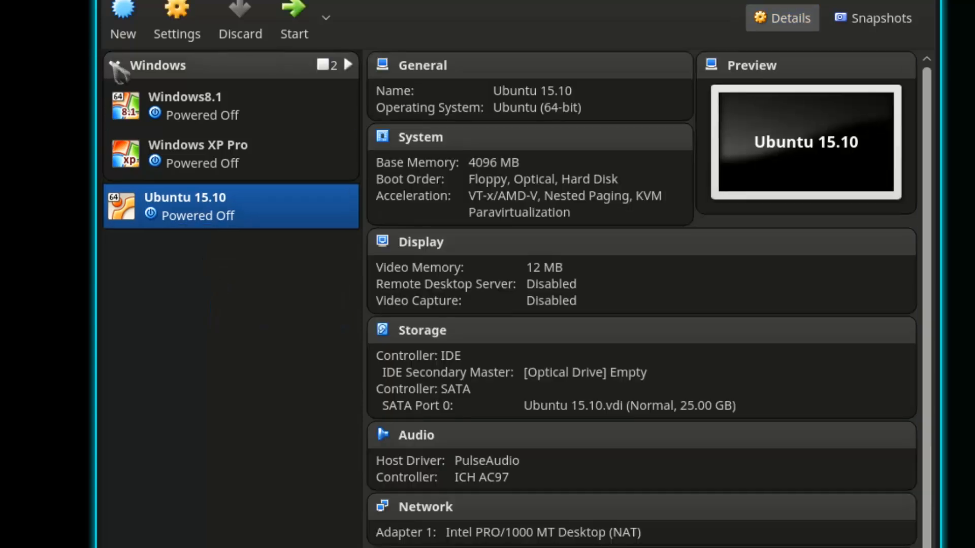
pyautogui.click(114, 65)
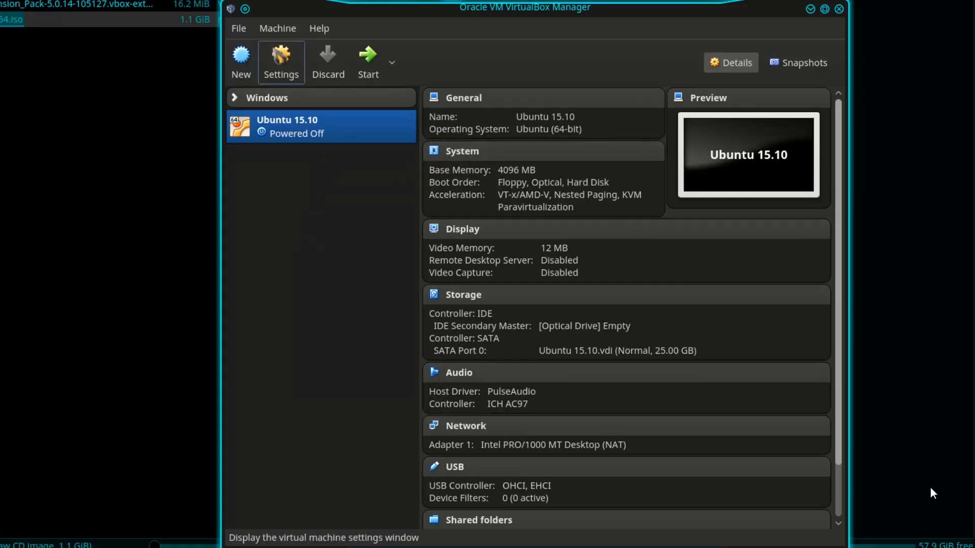
# - In the Ubuntu 15.10 machine's system settings, set the processor count to 2 and check the hardware virtualization options
pyautogui.click(281, 61)
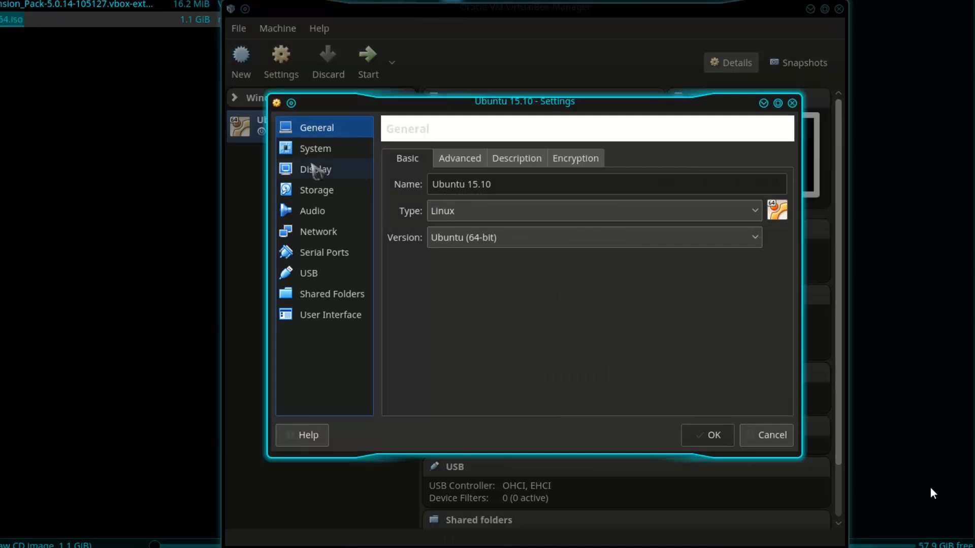
pyautogui.click(331, 148)
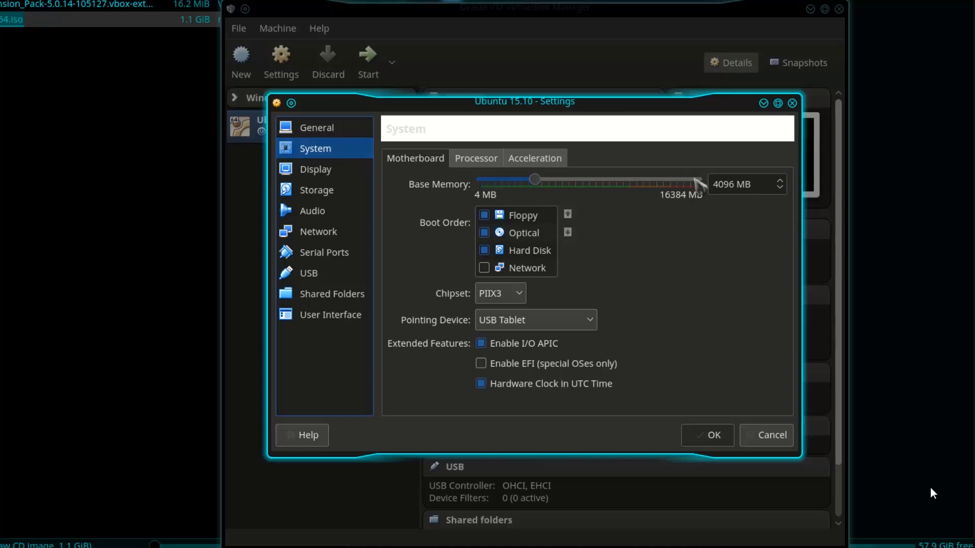
pyautogui.click(475, 161)
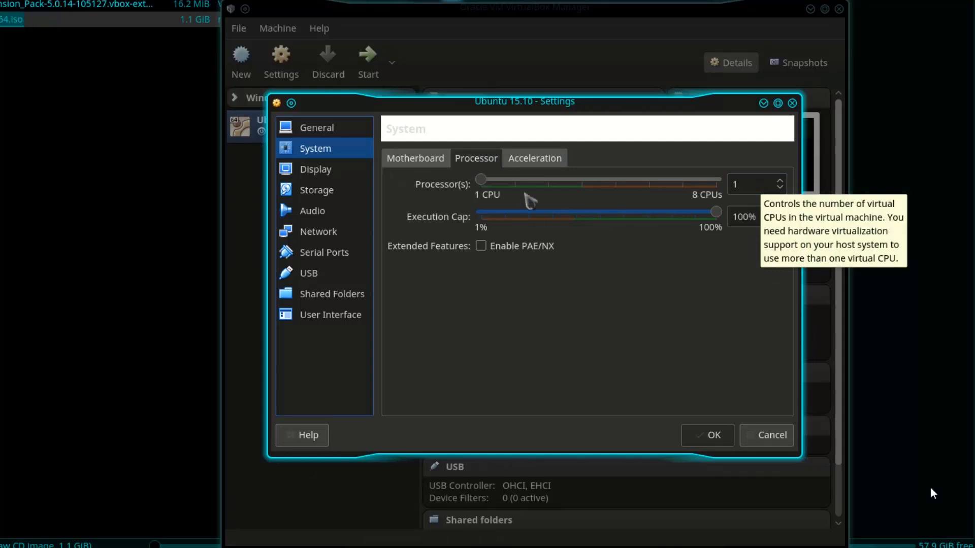
pyautogui.moveTo(481, 181); pyautogui.dragTo(519, 184)
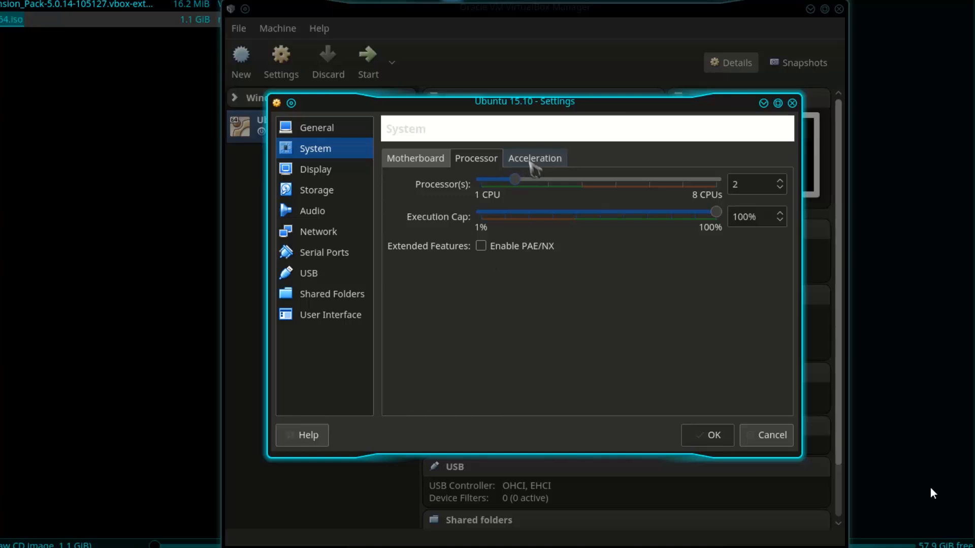
pyautogui.click(531, 161)
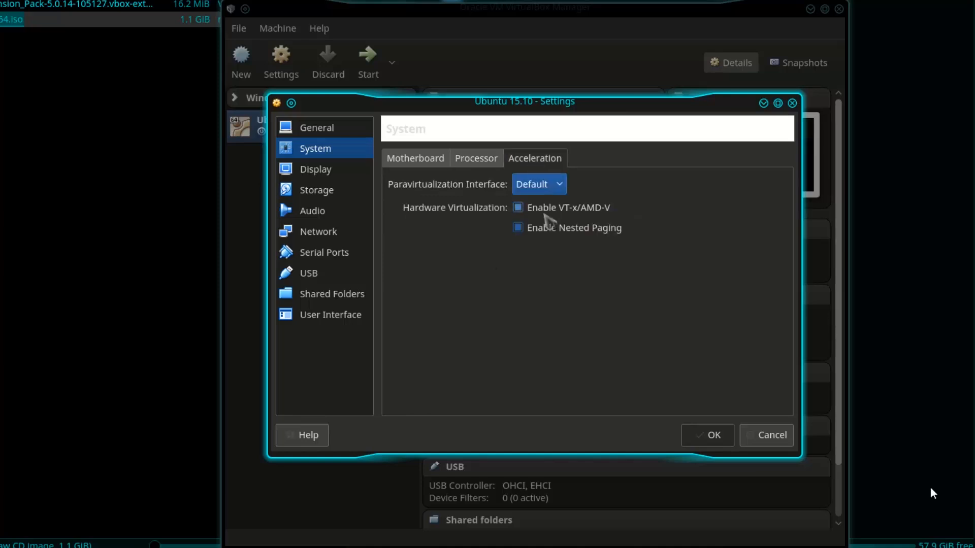
pyautogui.moveTo(545, 243)
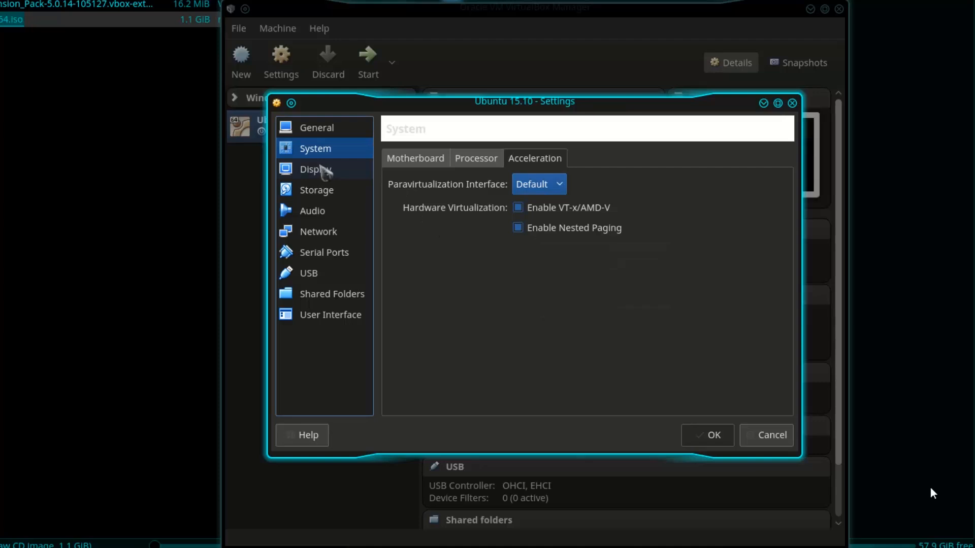
# - Set the machine's video memory to 128 MB and enable only 3D acceleration for the display
pyautogui.click(321, 172)
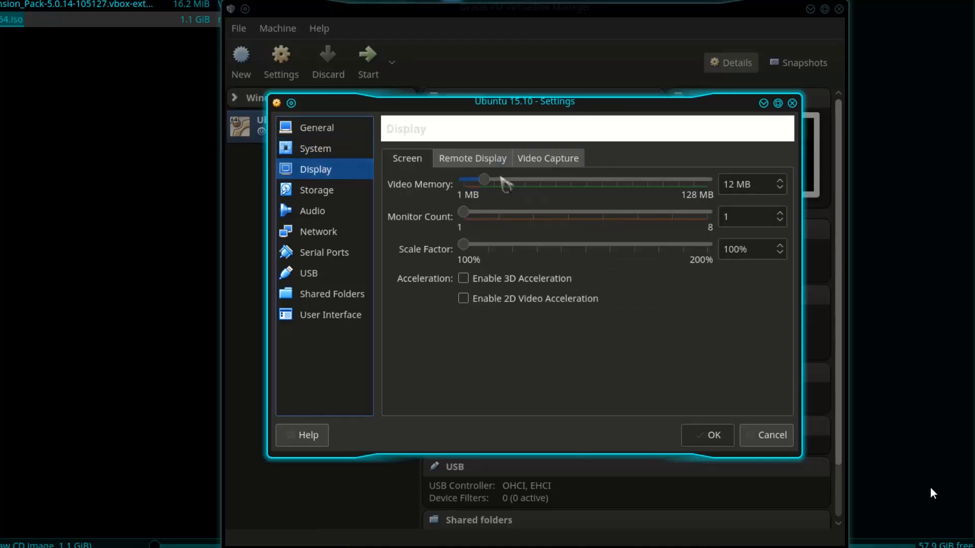
pyautogui.moveTo(488, 187)
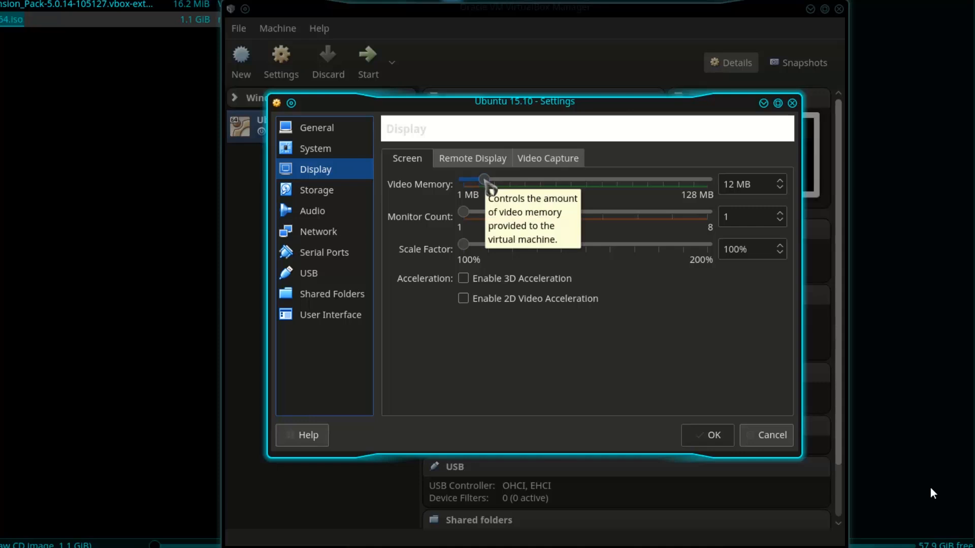
pyautogui.moveTo(489, 187); pyautogui.dragTo(716, 189)
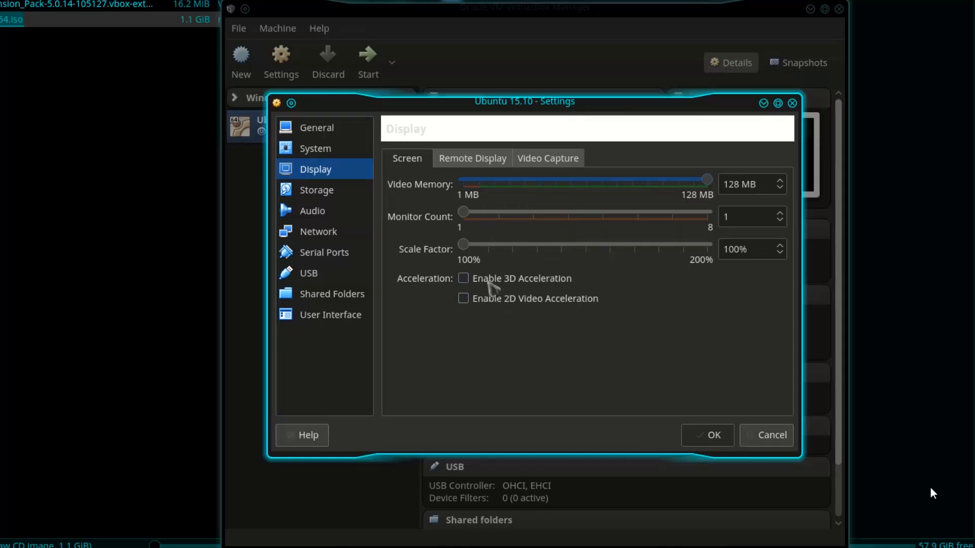
pyautogui.click(492, 288)
pyautogui.click(498, 301)
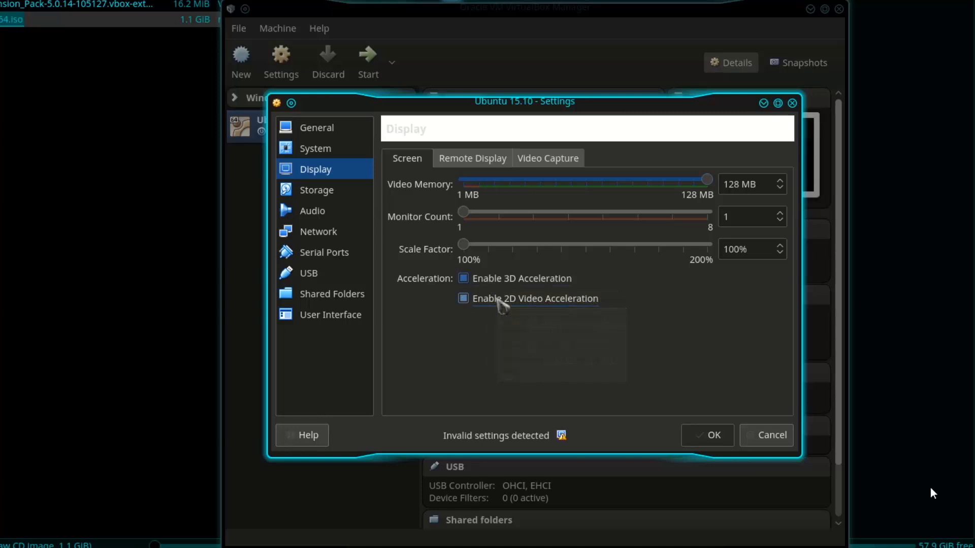
pyautogui.moveTo(562, 438)
pyautogui.moveTo(505, 301)
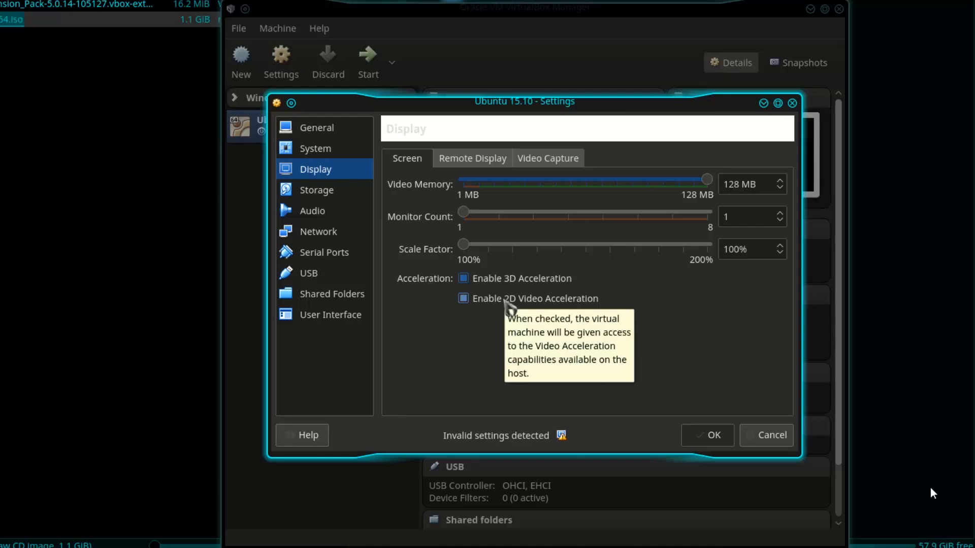
pyautogui.click(506, 301)
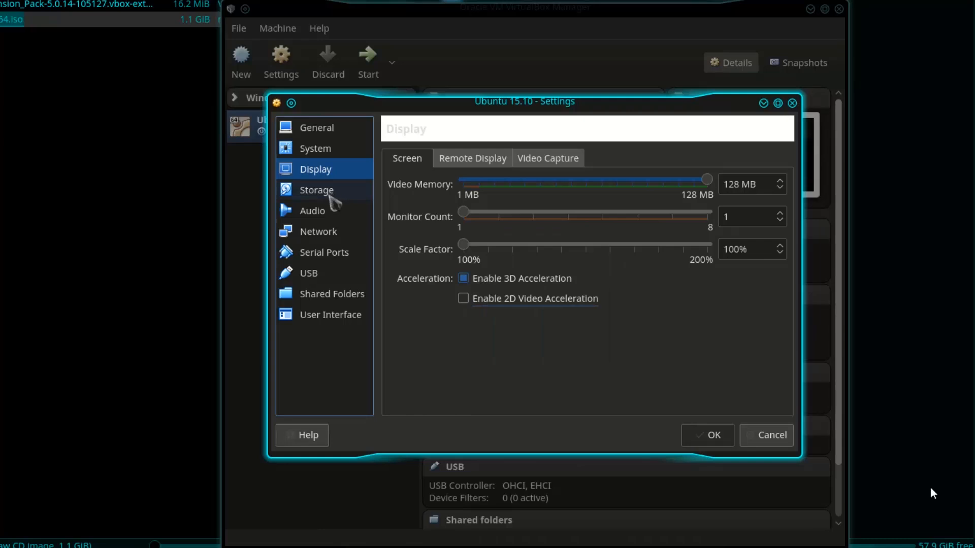
# - Set the empty optical drive to IDE Primary Master with Live CD/DVD enabled and load ubuntu-15.10-desktop-amd64.iso from Downloads
pyautogui.click(330, 196)
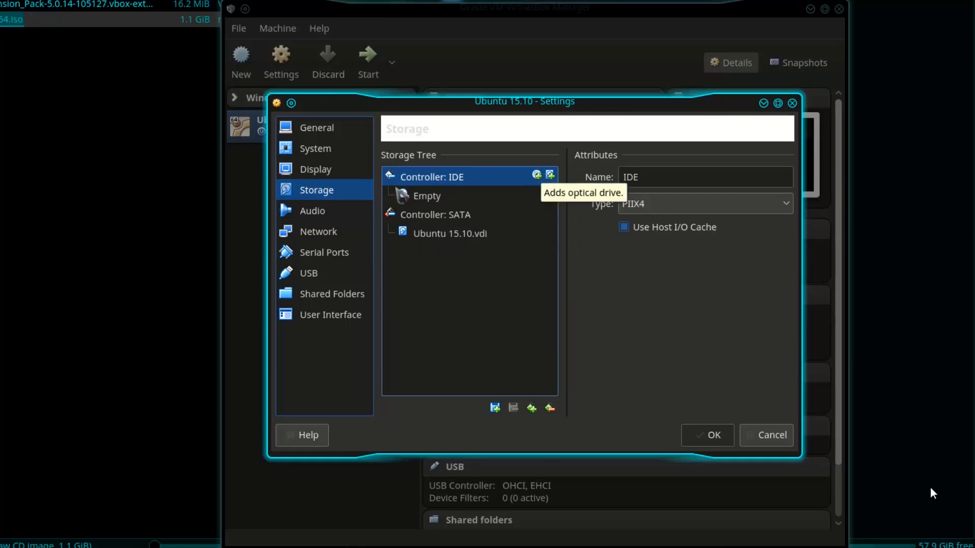
pyautogui.click(419, 200)
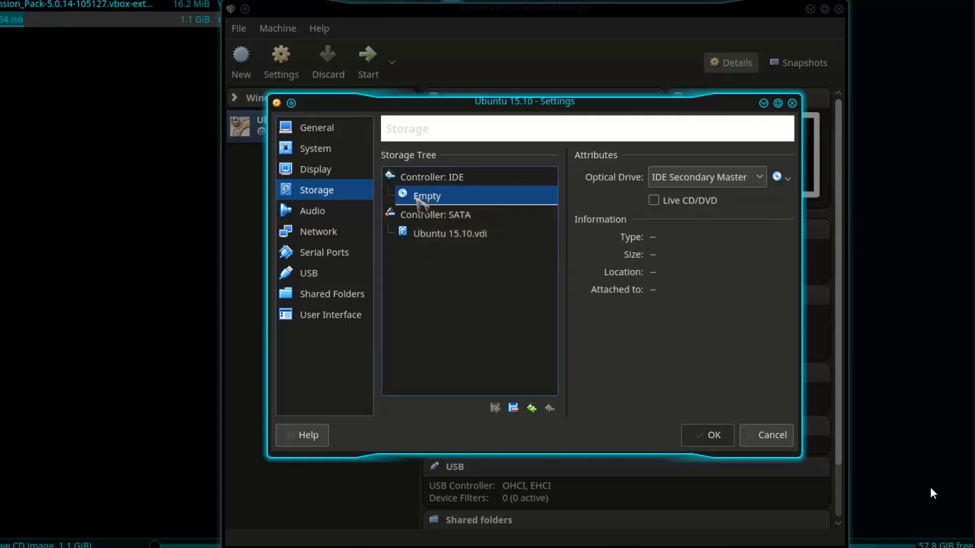
pyautogui.click(673, 205)
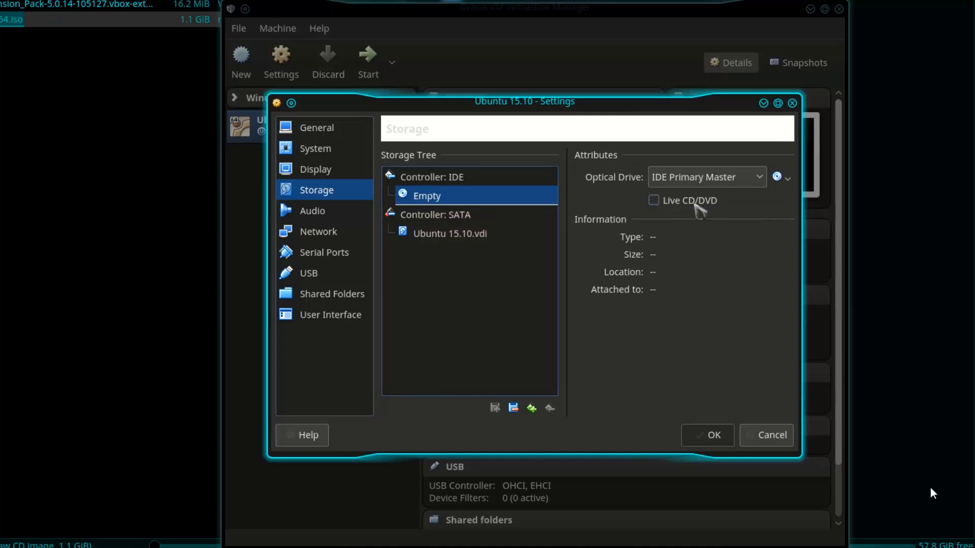
pyautogui.click(695, 205)
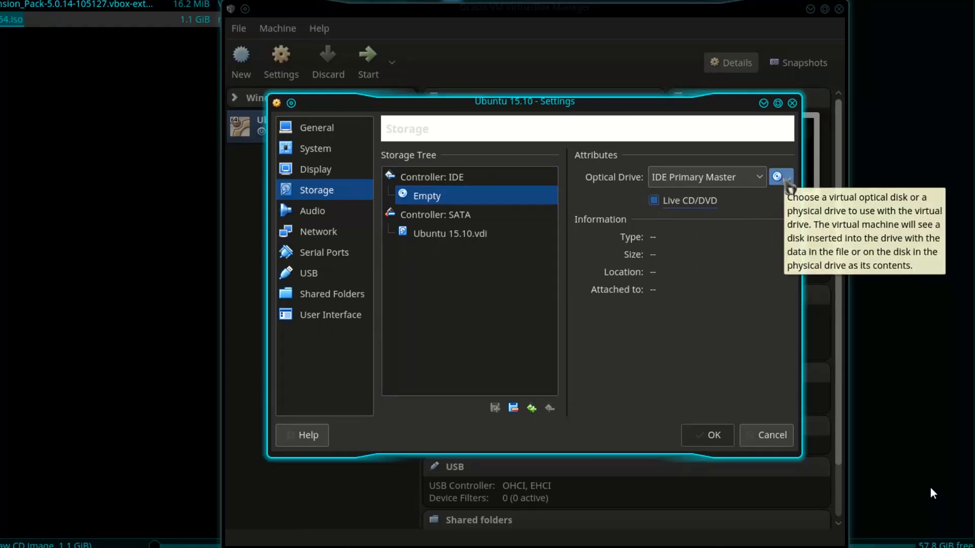
pyautogui.click(785, 179)
pyautogui.click(786, 195)
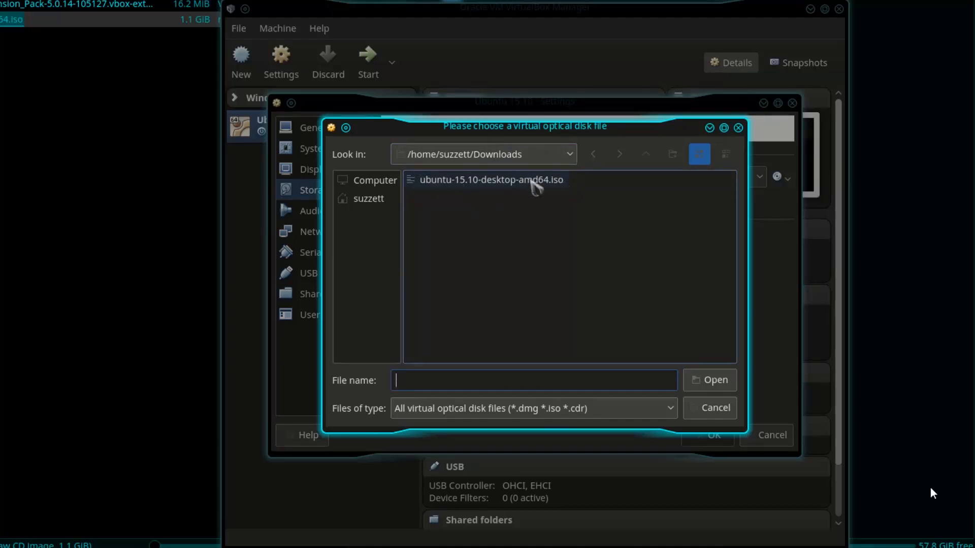
pyautogui.click(534, 186)
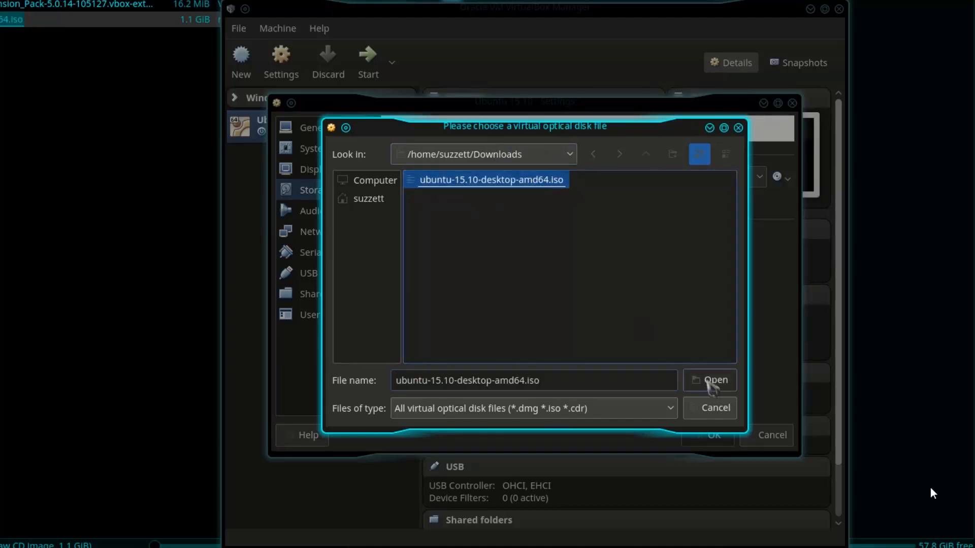
pyautogui.click(710, 381)
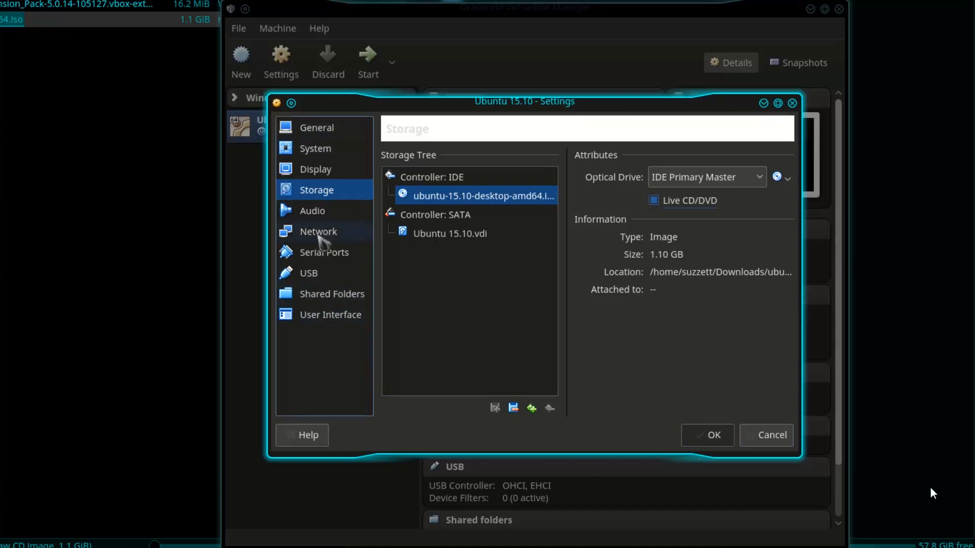
# - Review the machine's audio, network, USB, shared folder and user interface settings, and save the machine settings
pyautogui.click(321, 234)
pyautogui.click(315, 211)
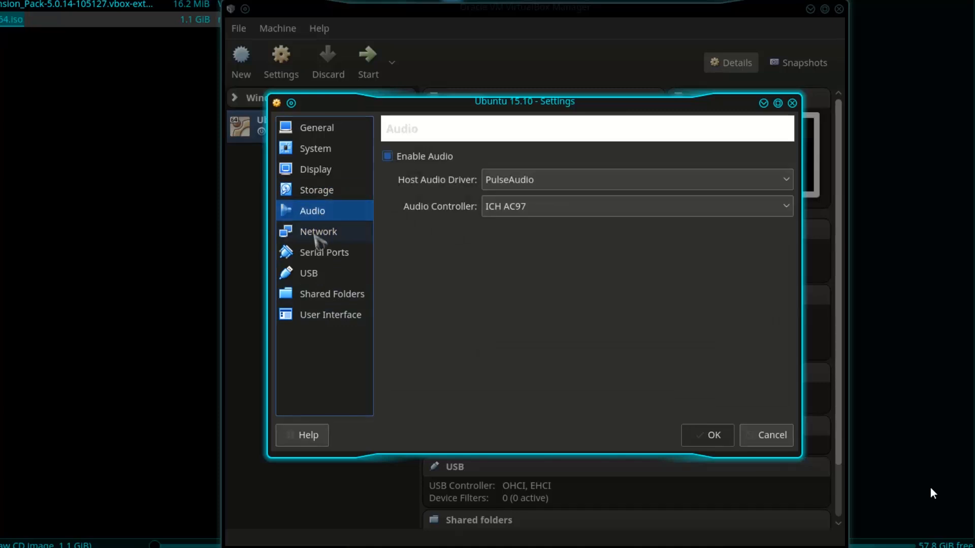
pyautogui.click(319, 236)
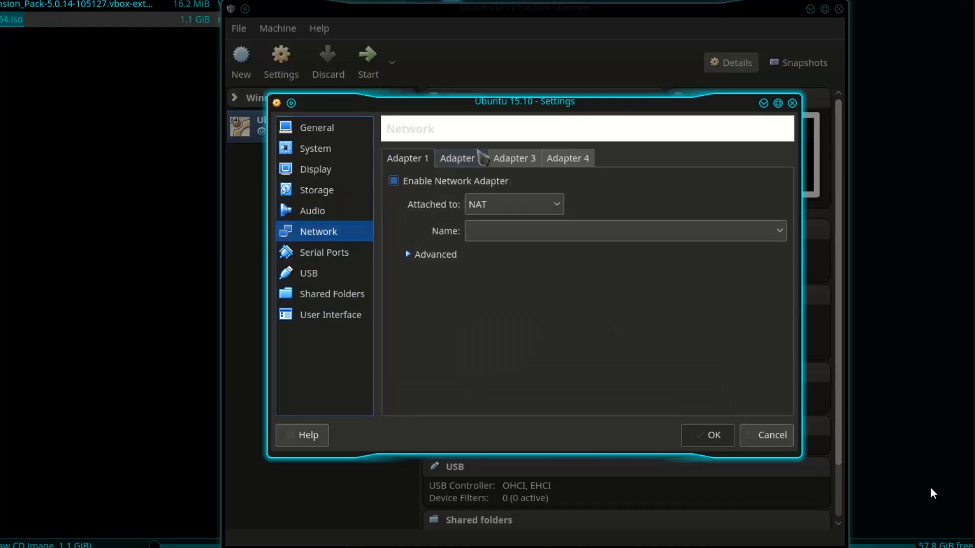
pyautogui.click(510, 206)
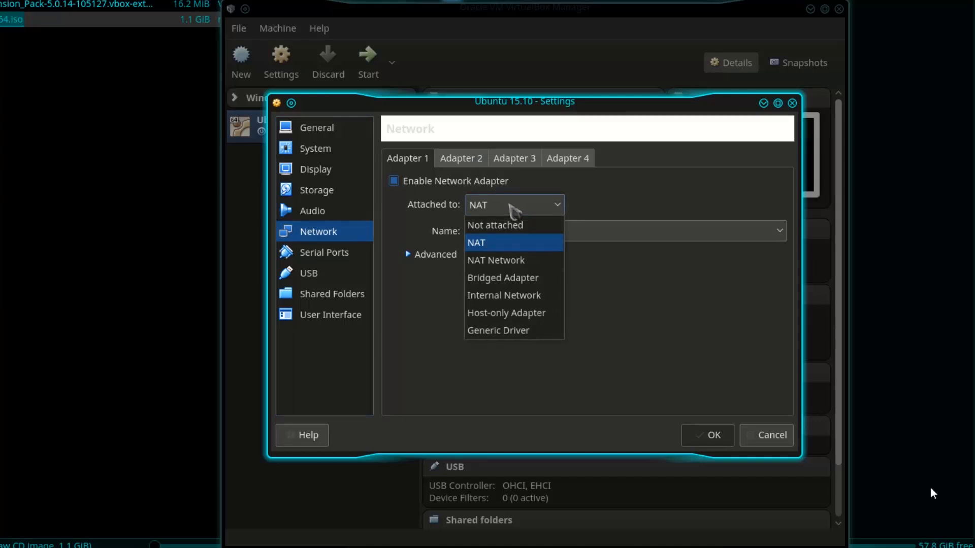
pyautogui.click(331, 253)
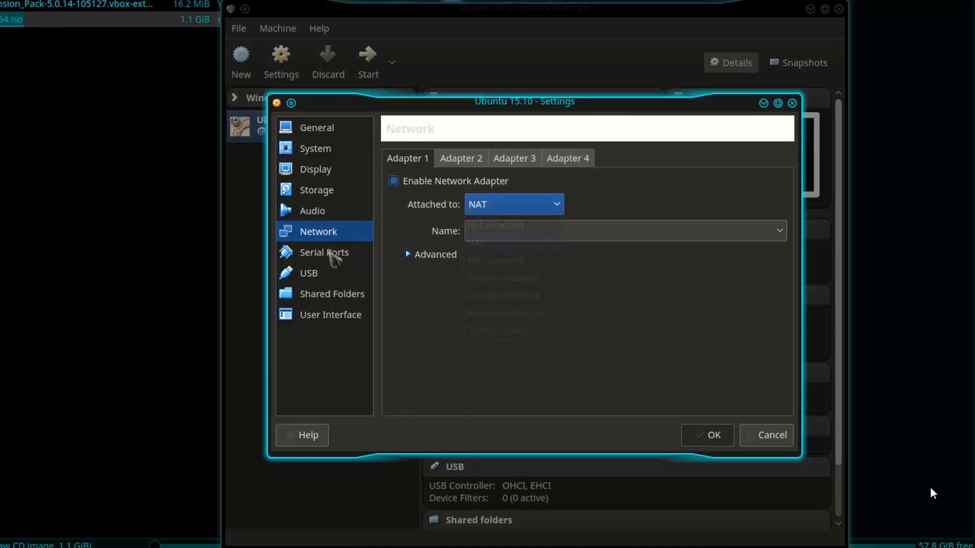
pyautogui.click(321, 273)
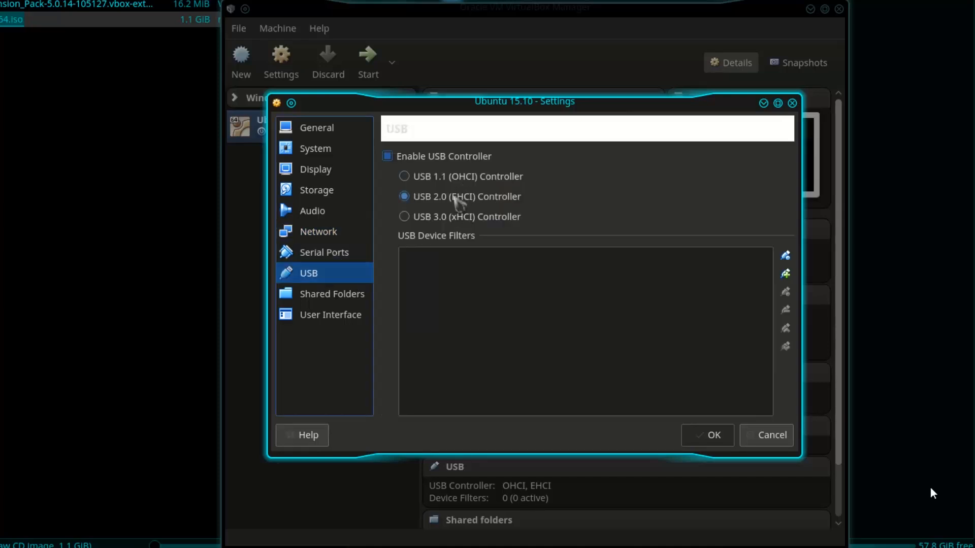
pyautogui.click(310, 296)
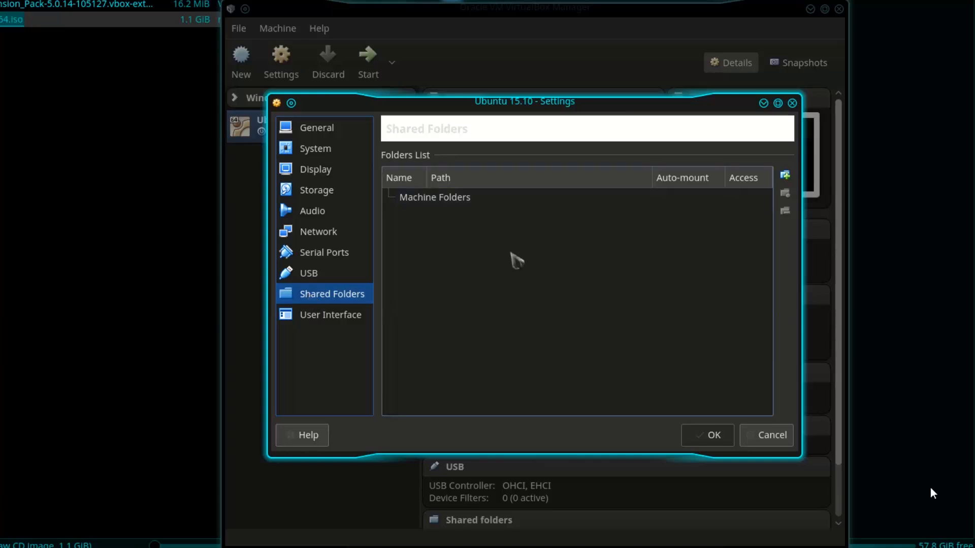
pyautogui.moveTo(516, 260)
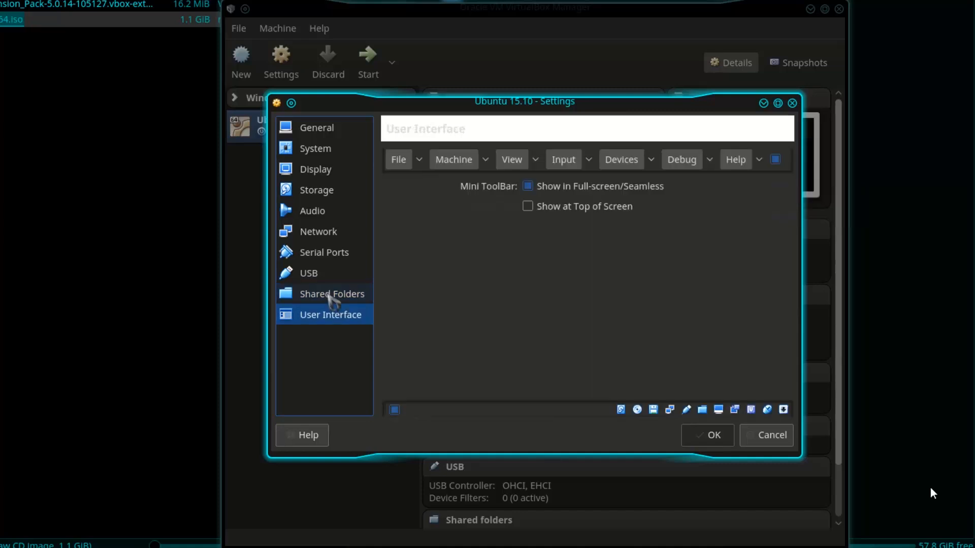
pyautogui.click(328, 296)
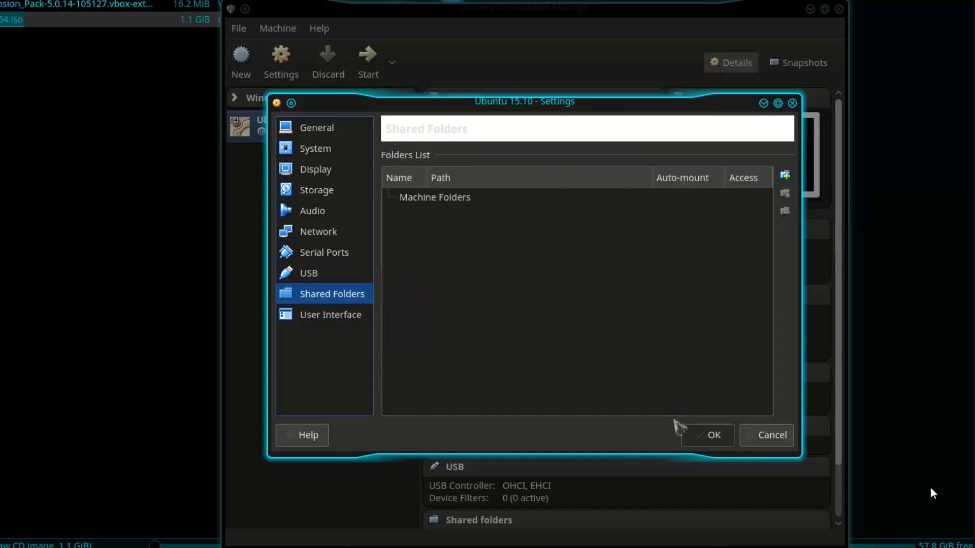
pyautogui.click(711, 436)
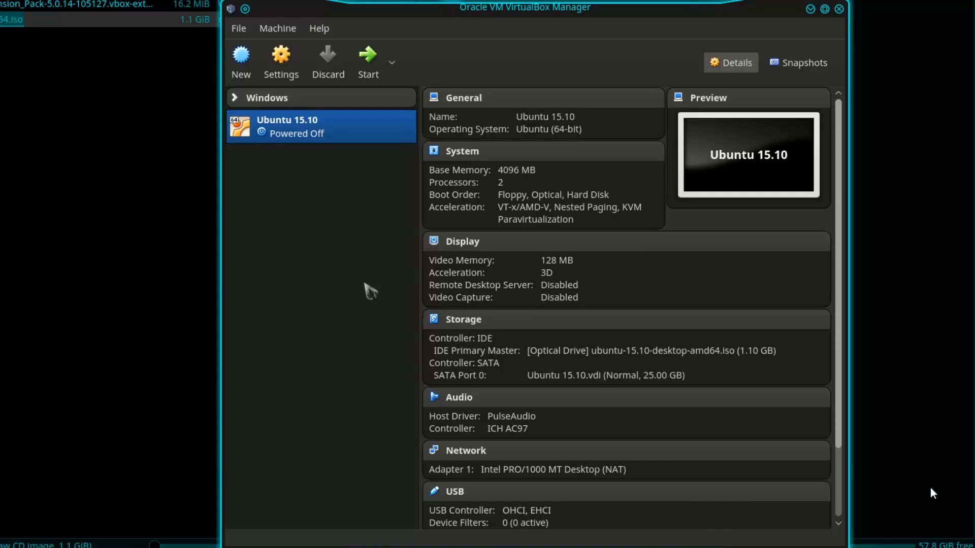
# - Start the Ubuntu 15.10 machine and begin installing Ubuntu in English without downloading updates or installing third-party software
pyautogui.click(367, 63)
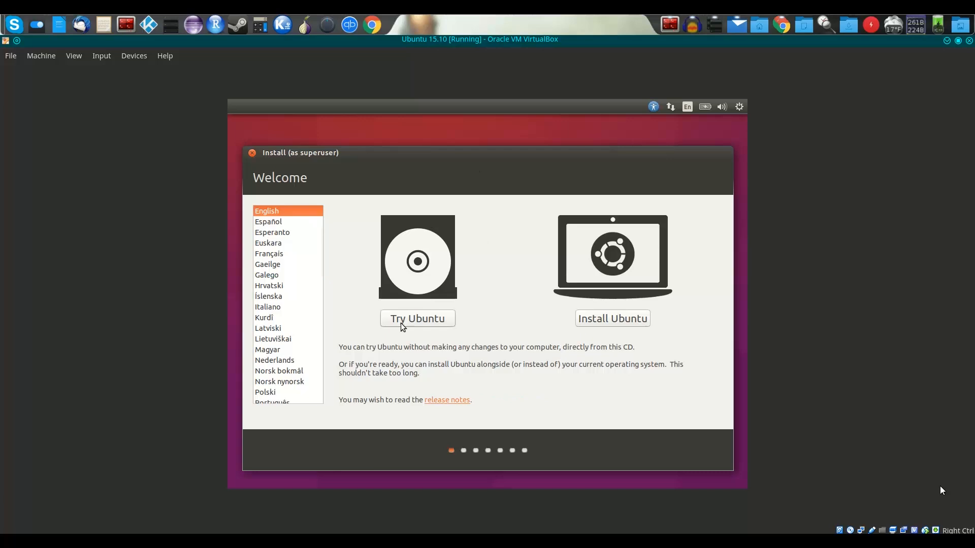
pyautogui.click(616, 320)
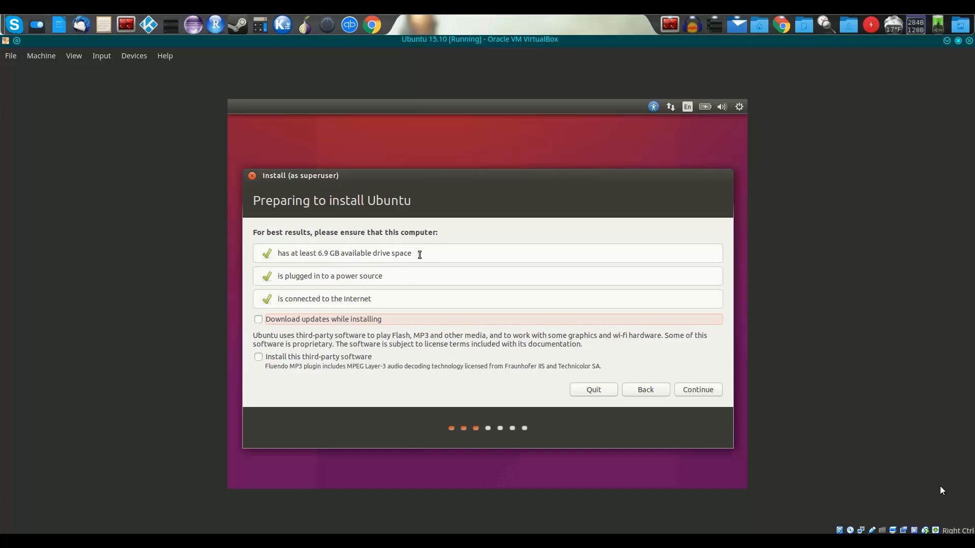
pyautogui.moveTo(420, 253); pyautogui.dragTo(260, 254)
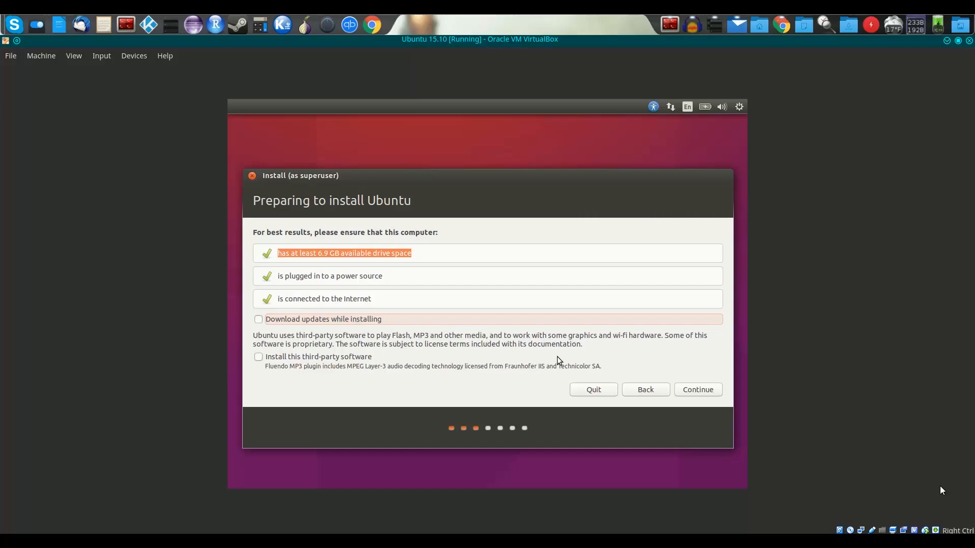
pyautogui.click(697, 392)
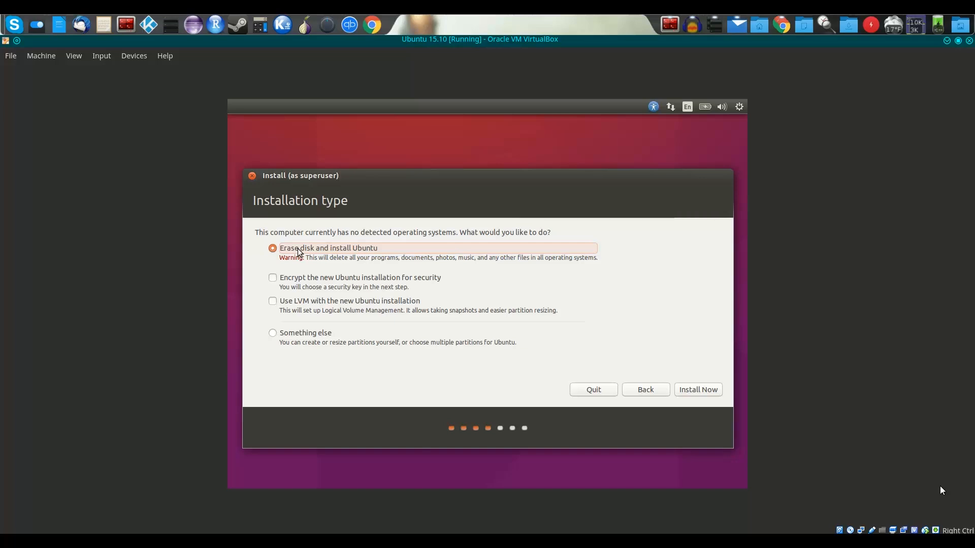
# - Choose the "Something else" installation type and create a new empty partition table on /dev/sda
pyautogui.click(297, 333)
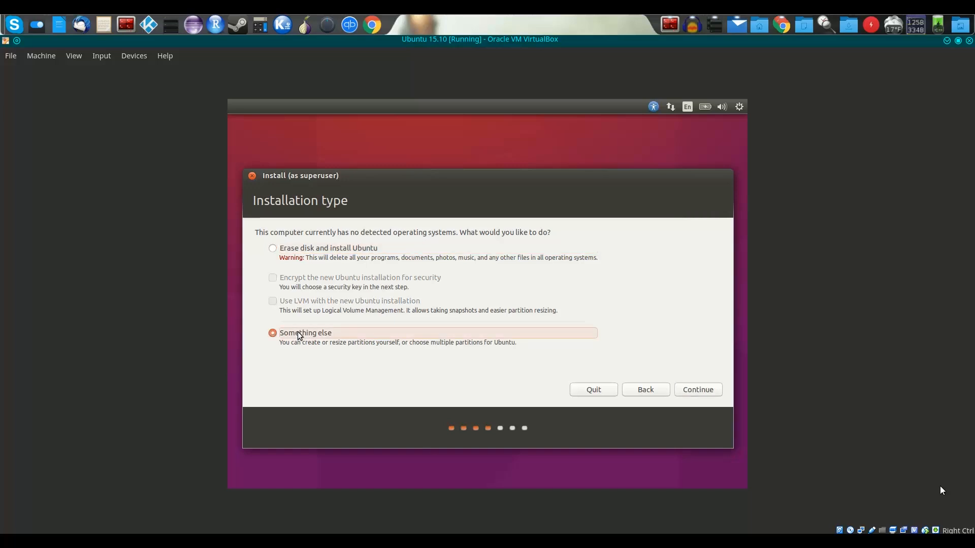
pyautogui.click(688, 390)
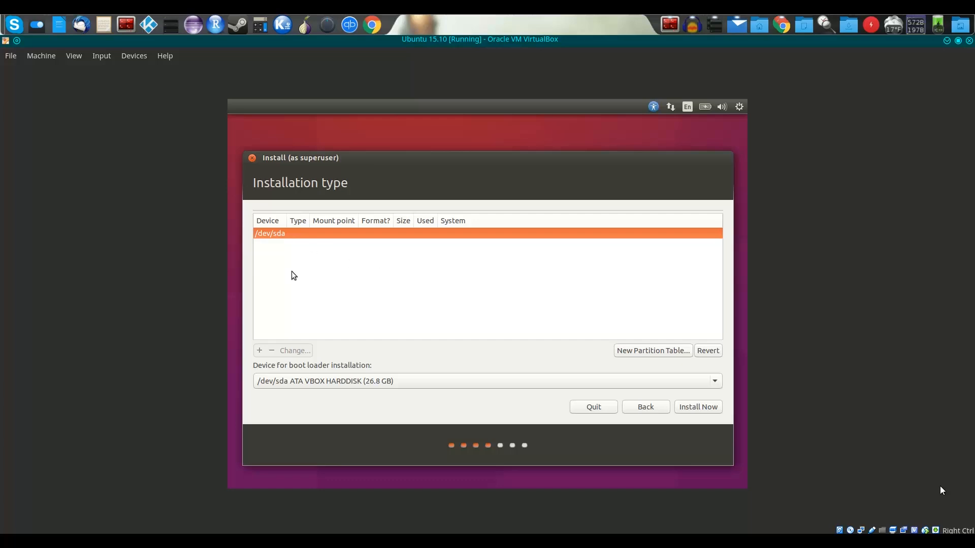
pyautogui.click(654, 353)
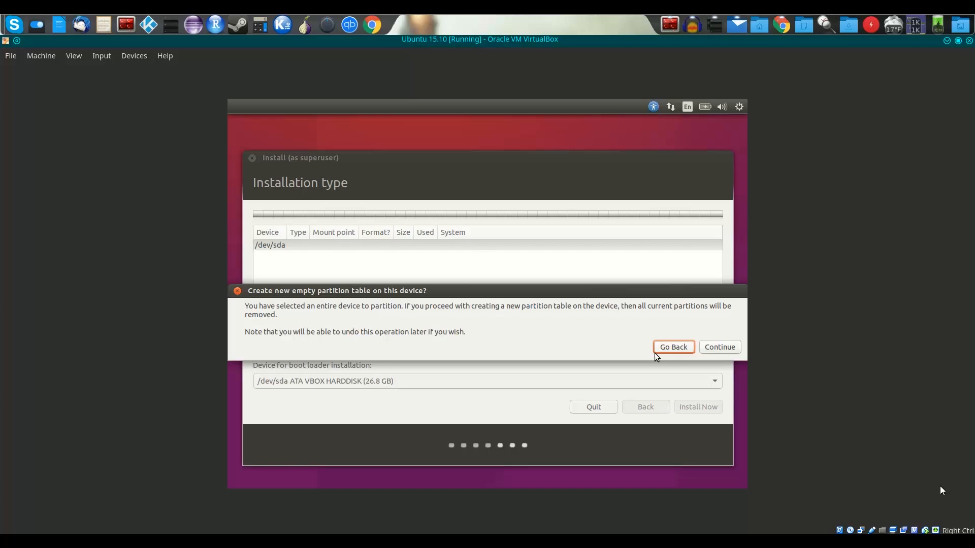
pyautogui.click(720, 347)
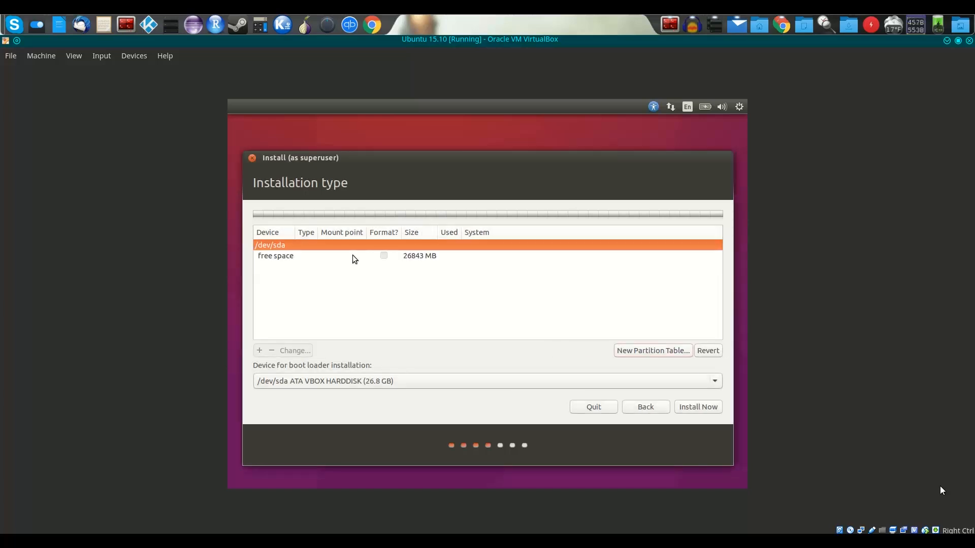
# - Create a 4096 MB primary partition at the beginning of the free space, used as swap area
pyautogui.click(283, 259)
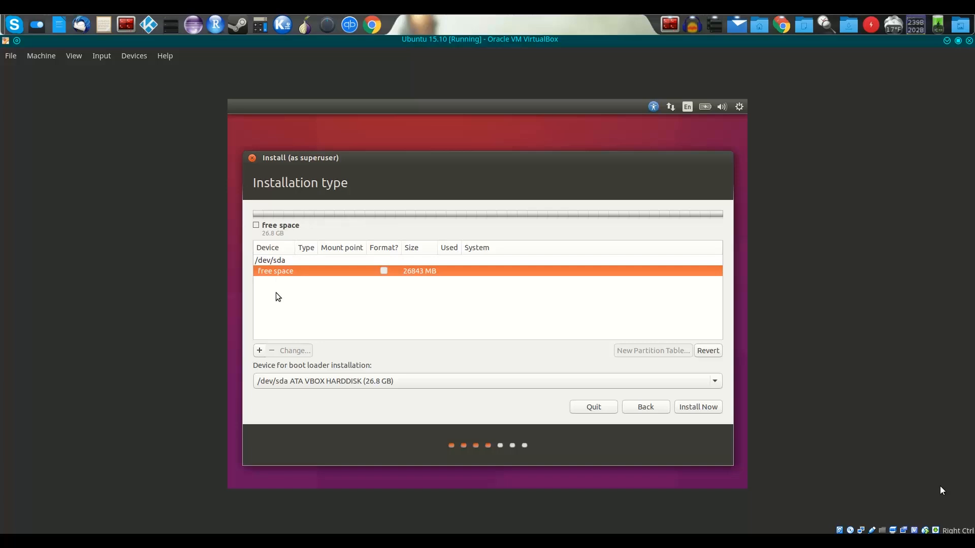
pyautogui.click(260, 351)
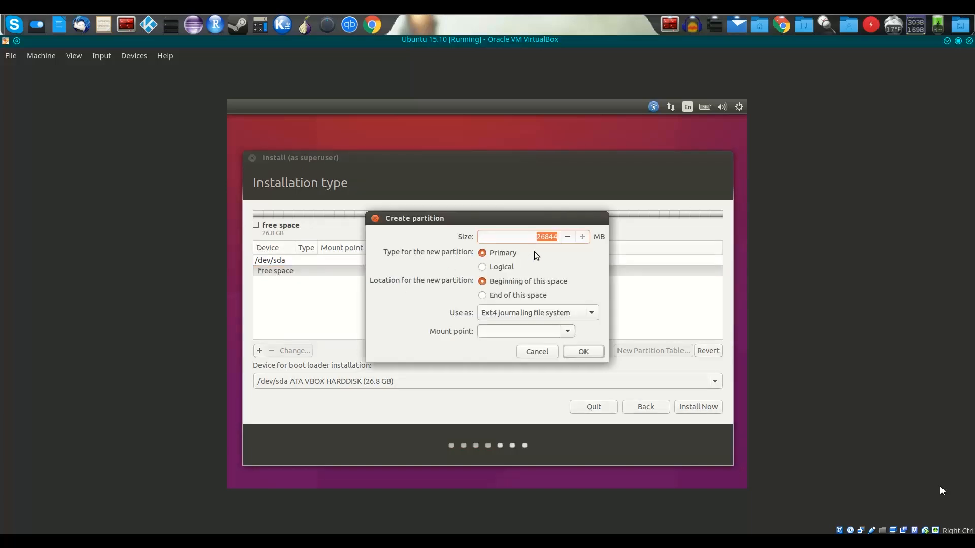
pyautogui.write('4096')
pyautogui.click(506, 315)
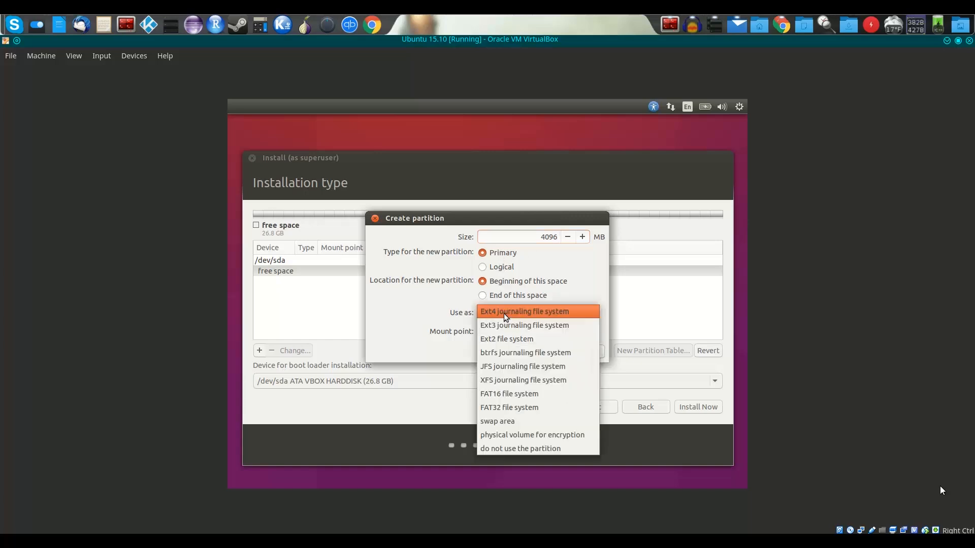
pyautogui.click(505, 423)
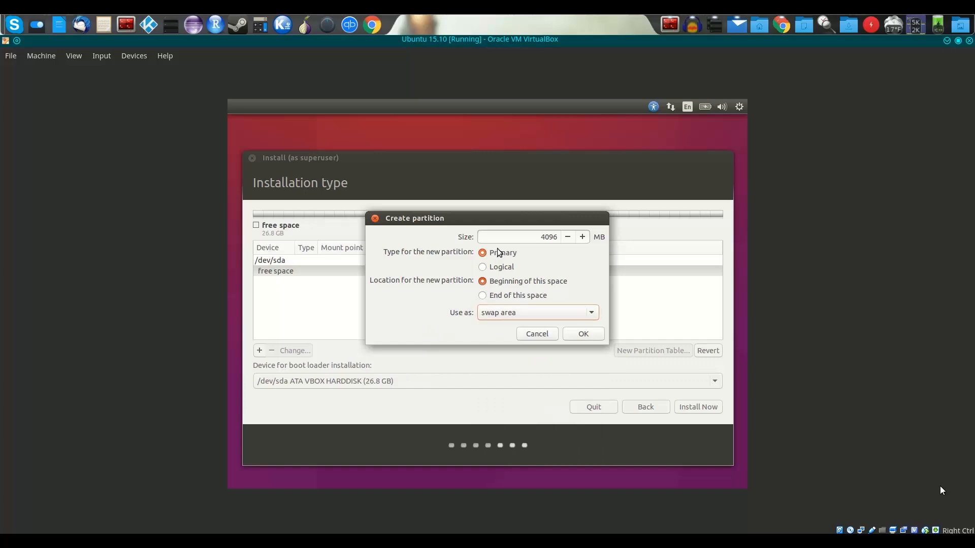
pyautogui.click(580, 334)
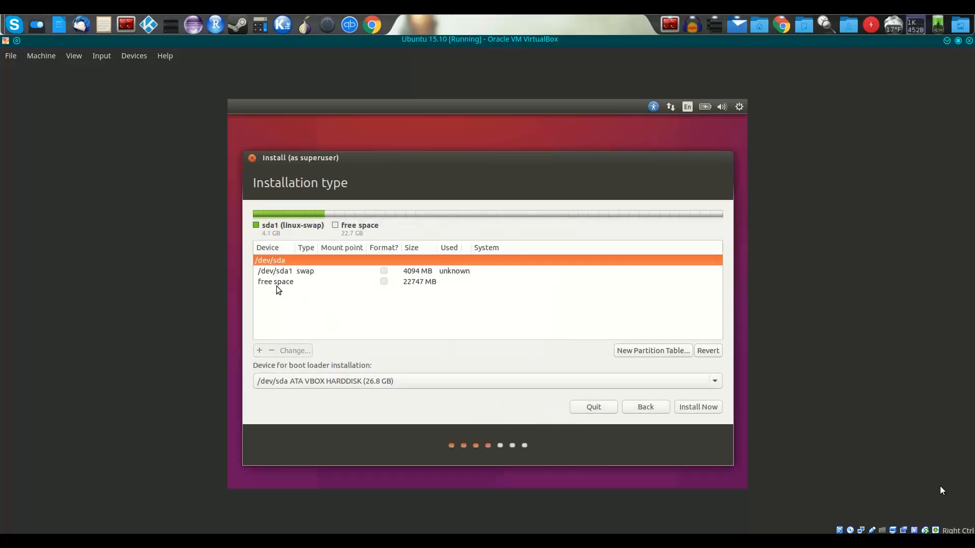
# - Create a primary Ext4 partition with mount point / from all the remaining free space
pyautogui.click(288, 282)
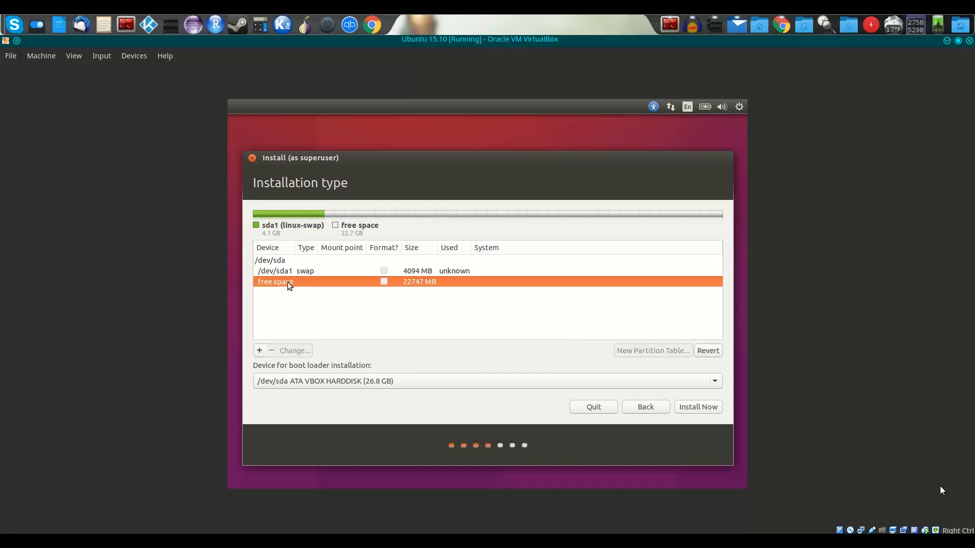
pyautogui.click(260, 350)
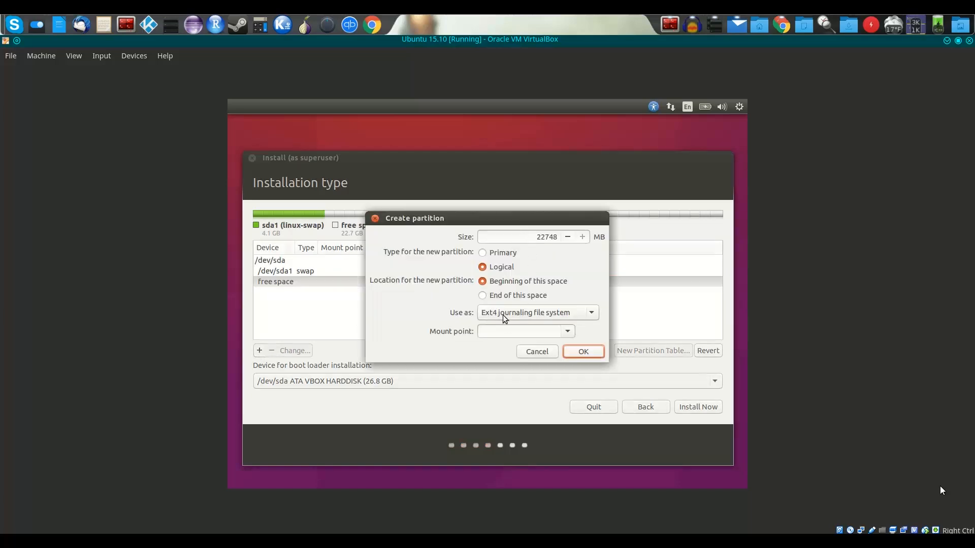
pyautogui.click(501, 331)
pyautogui.write('/')
pyautogui.click(509, 253)
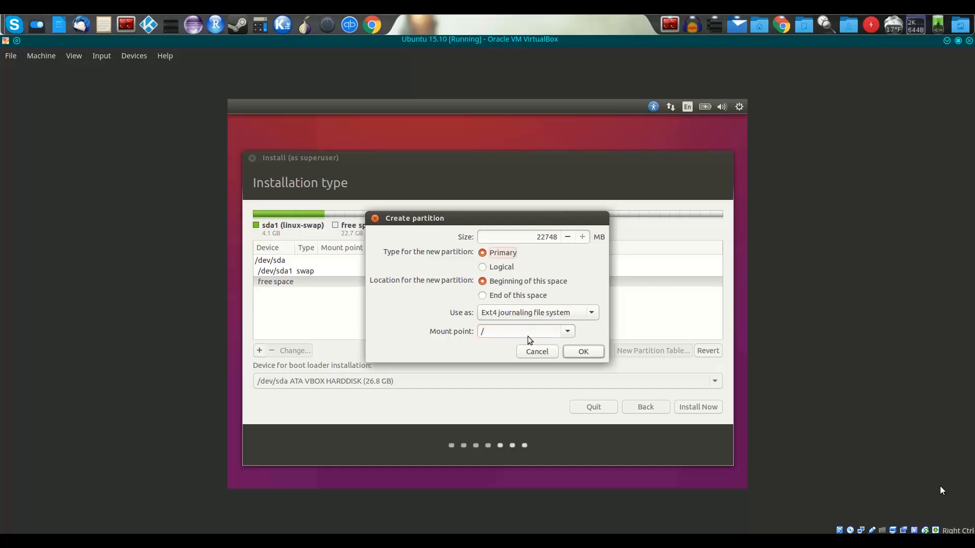
pyautogui.click(584, 353)
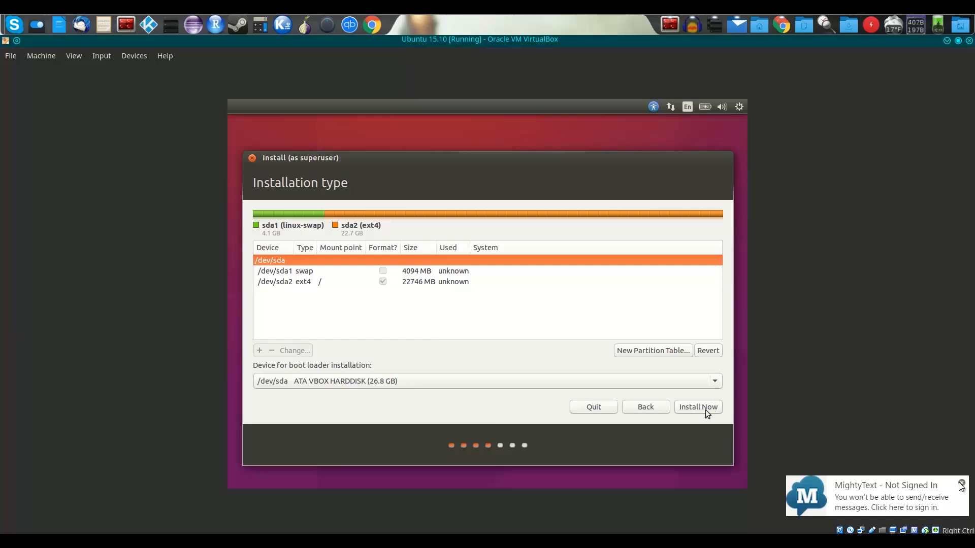
# - Start the installation by writing the partition changes to disk, and accept the New York location and English (US) keyboard layout
pyautogui.click(961, 484)
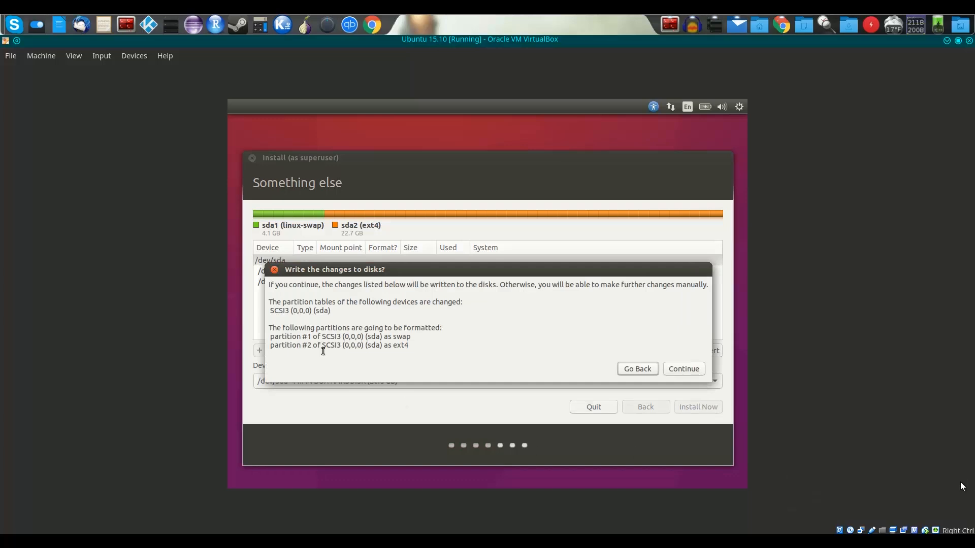
pyautogui.click(684, 369)
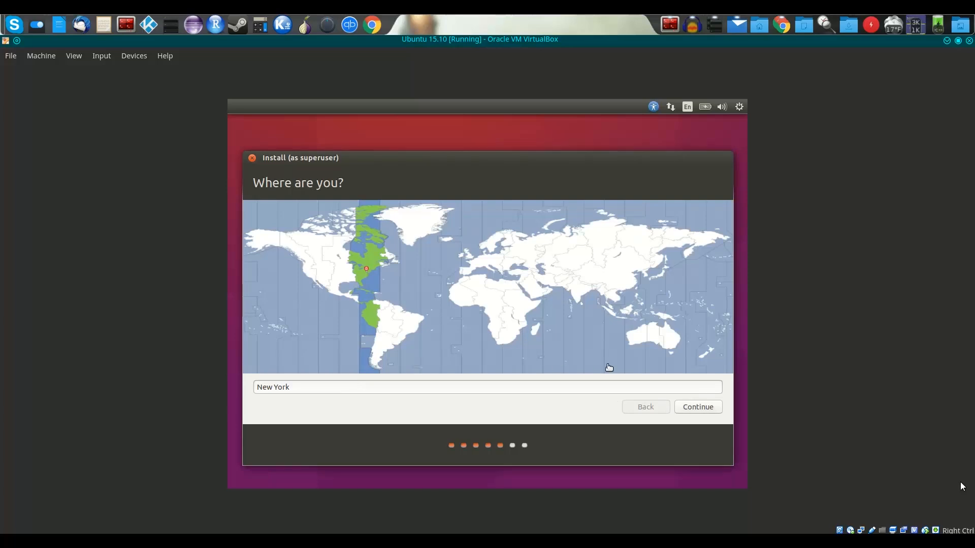
pyautogui.click(690, 406)
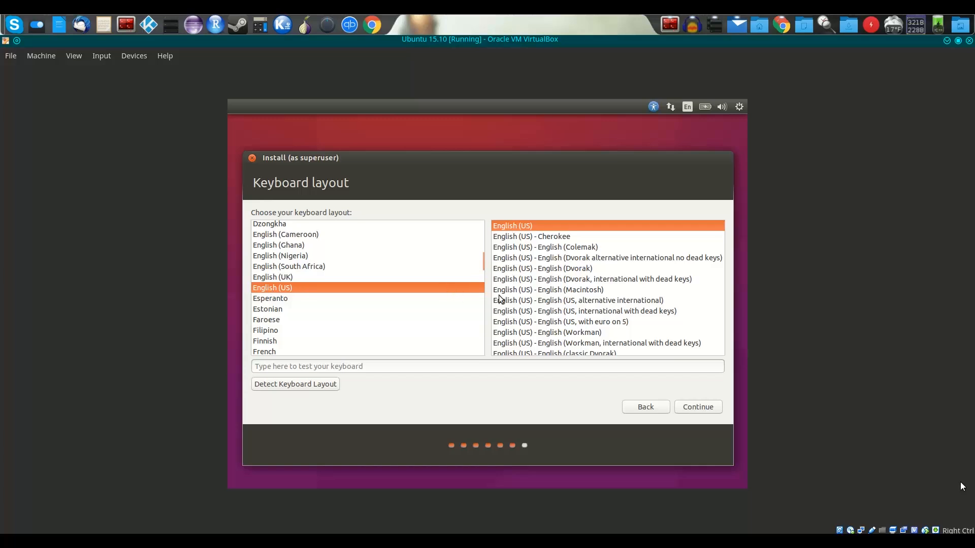
pyautogui.click(698, 408)
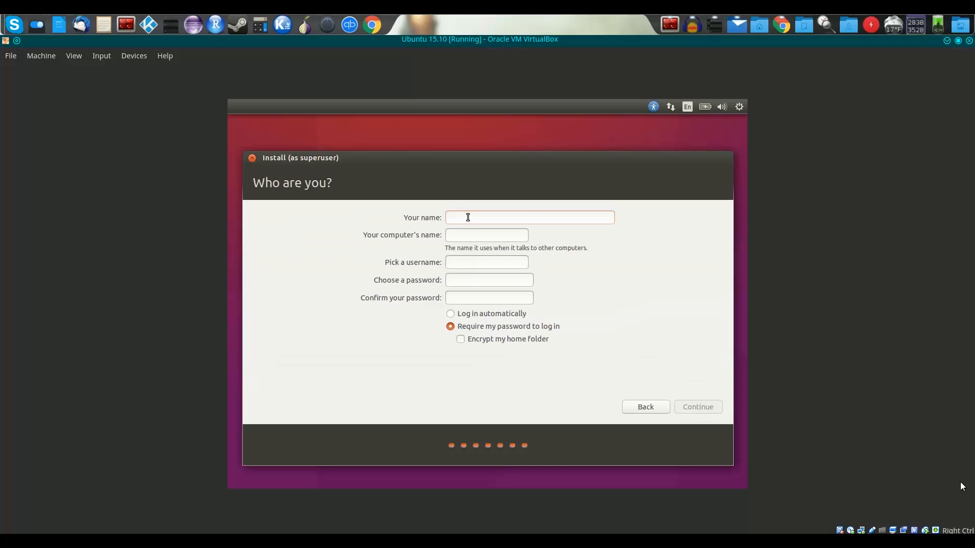
# - Enter the user's name, keep the suggested computer name and username, and enter and confirm the account password
pyautogui.write('suzzett')
pyautogui.press('Tab')
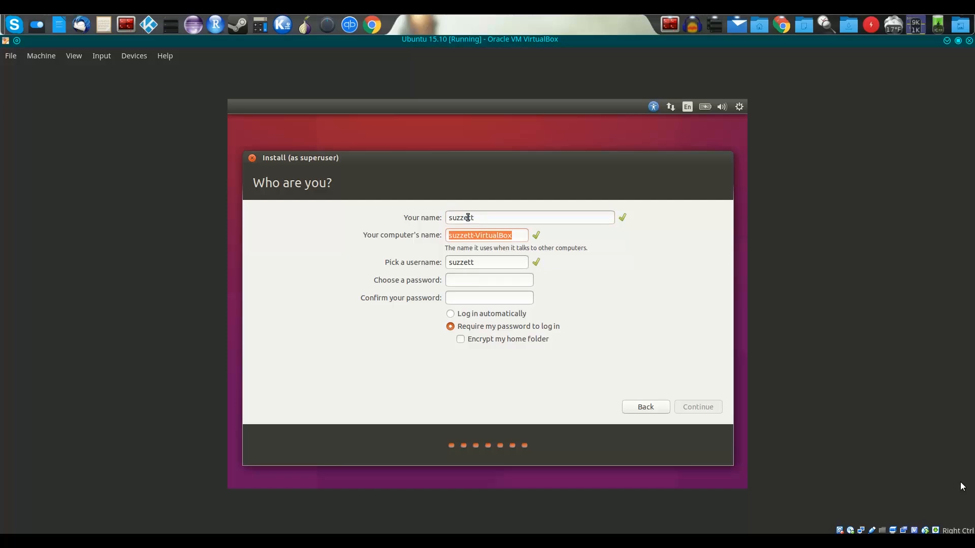
pyautogui.press('Tab')
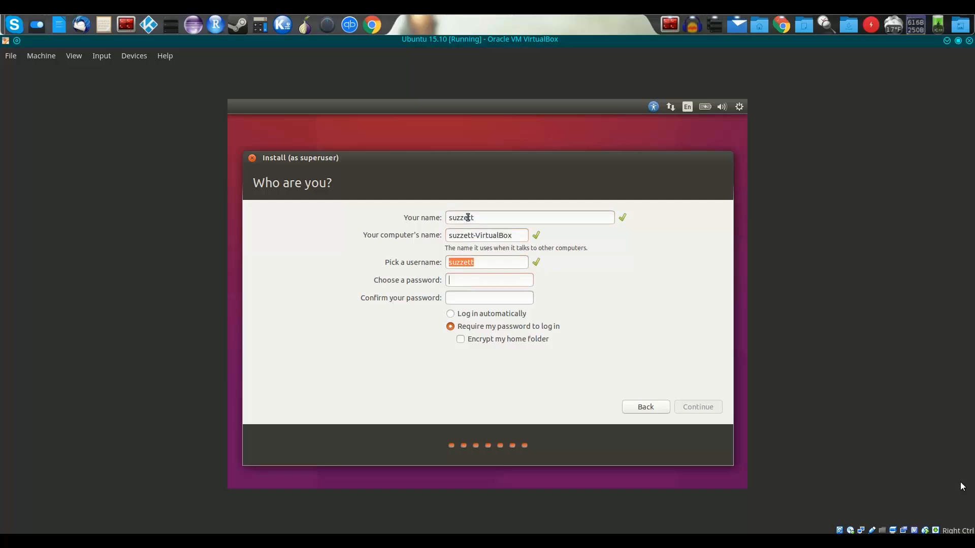
pyautogui.write('••••••••••••••')
pyautogui.press('Tab')
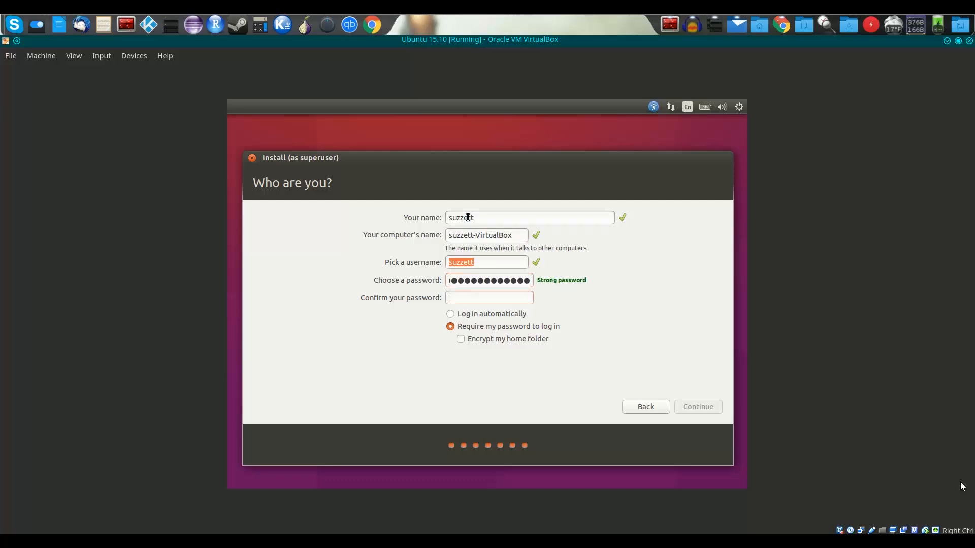
pyautogui.write('••••••••••••••')
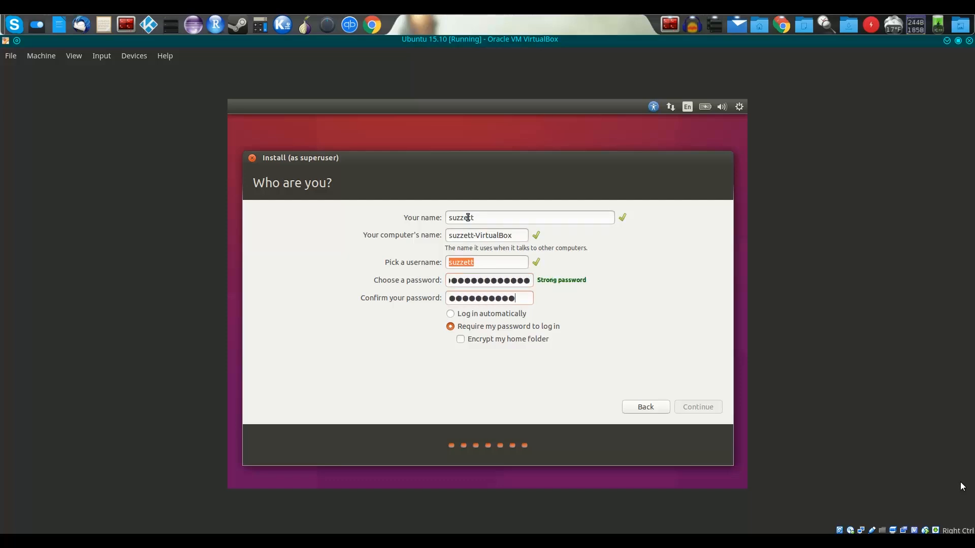
pyautogui.write('•')
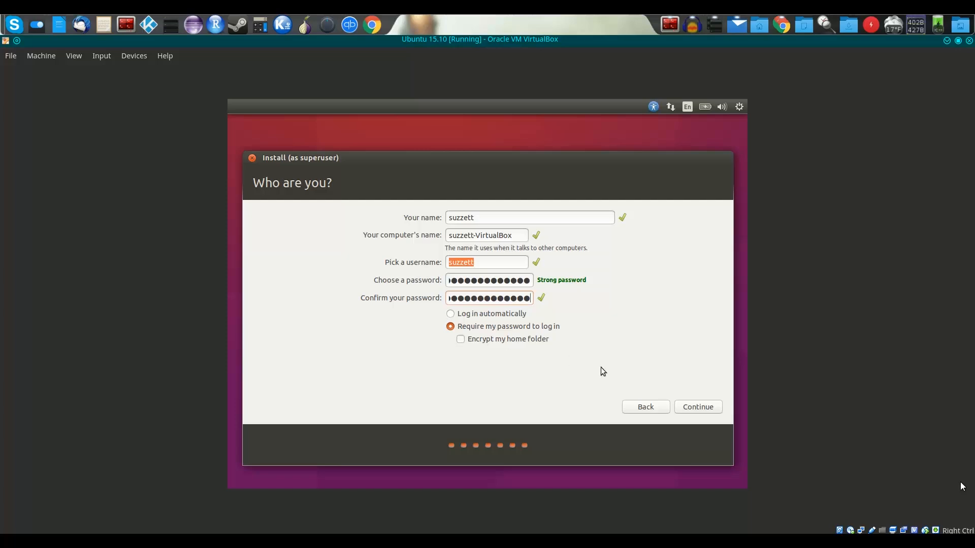
# - Submit the account details to continue the Ubuntu installation and expand the installer's progress details
pyautogui.click(690, 409)
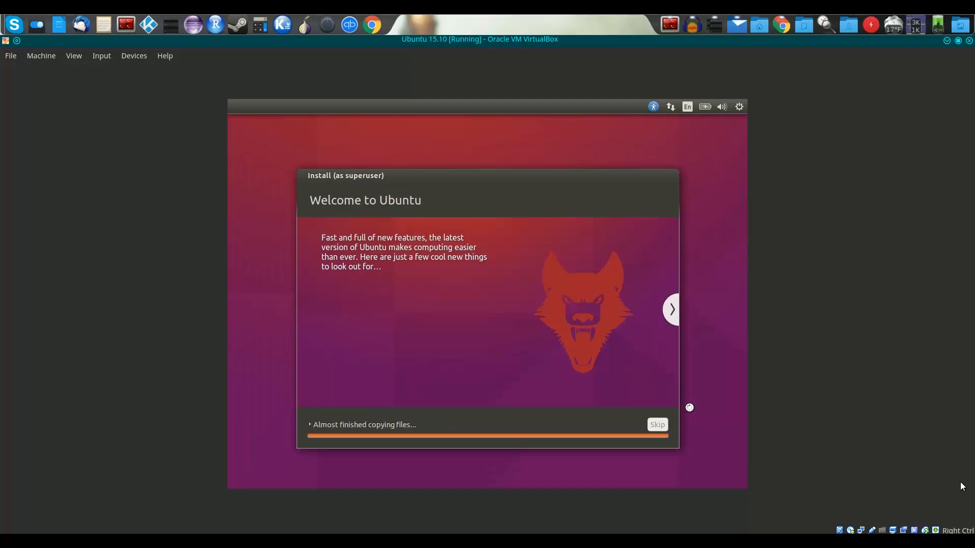
pyautogui.click(310, 426)
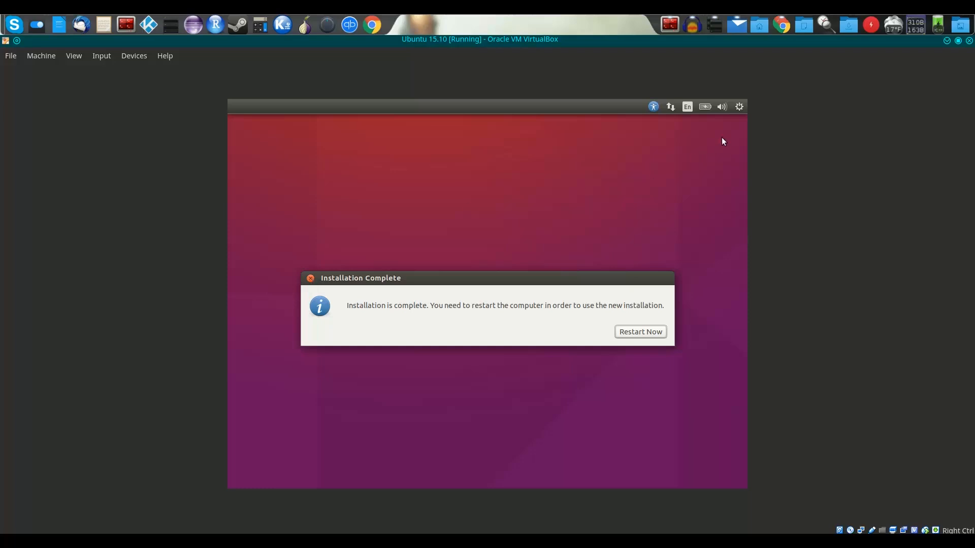
# - Request a restart from the finished installer's session menu and shut down the live Ubuntu session
pyautogui.click(739, 107)
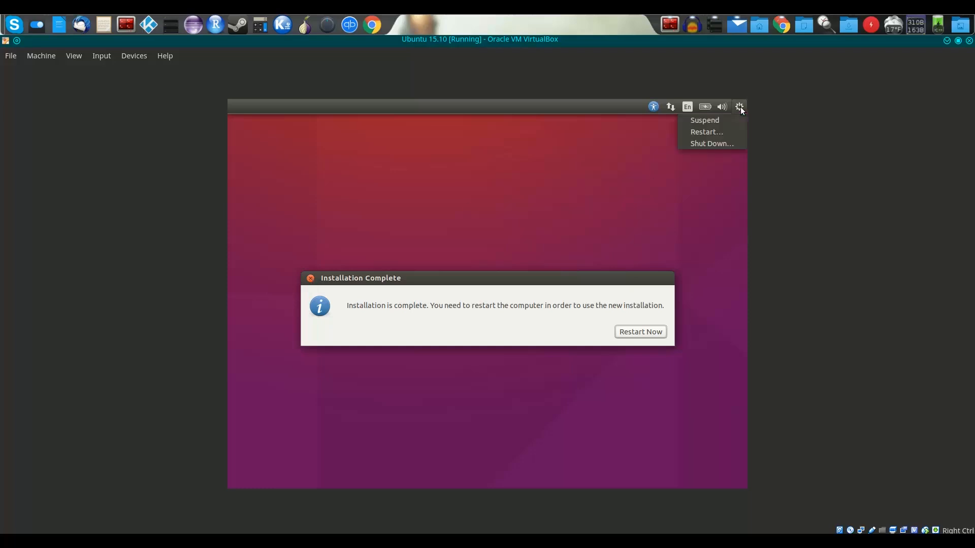
pyautogui.click(709, 131)
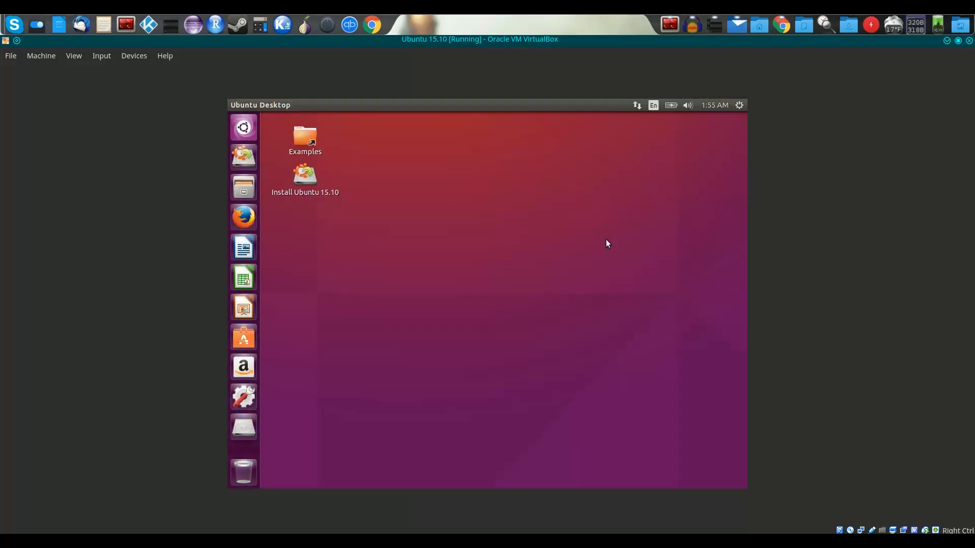
pyautogui.press('super')
pyautogui.click(738, 105)
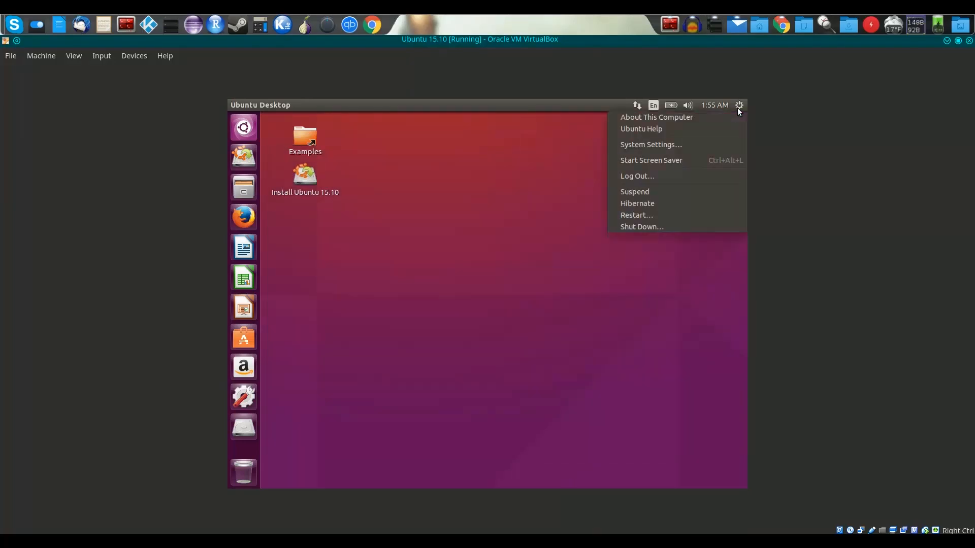
pyautogui.click(659, 227)
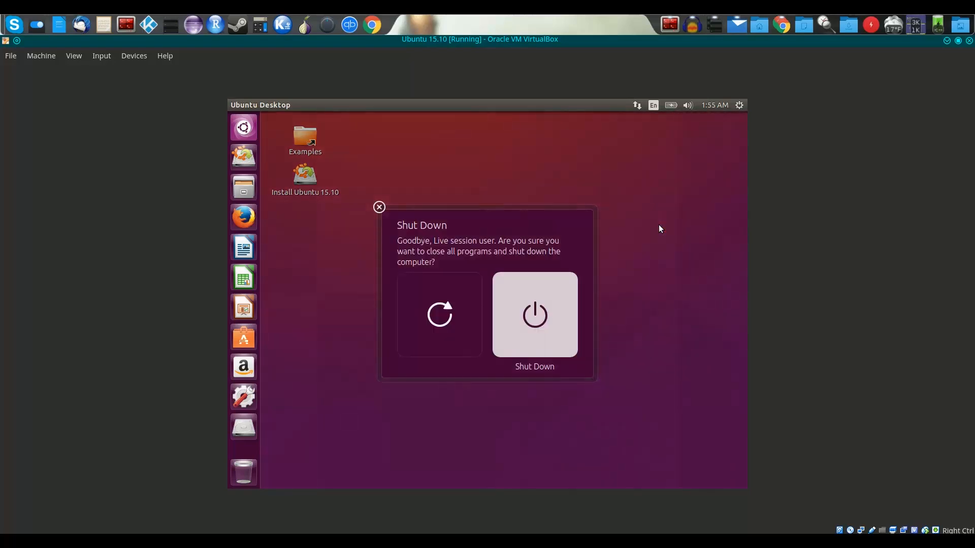
pyautogui.click(534, 316)
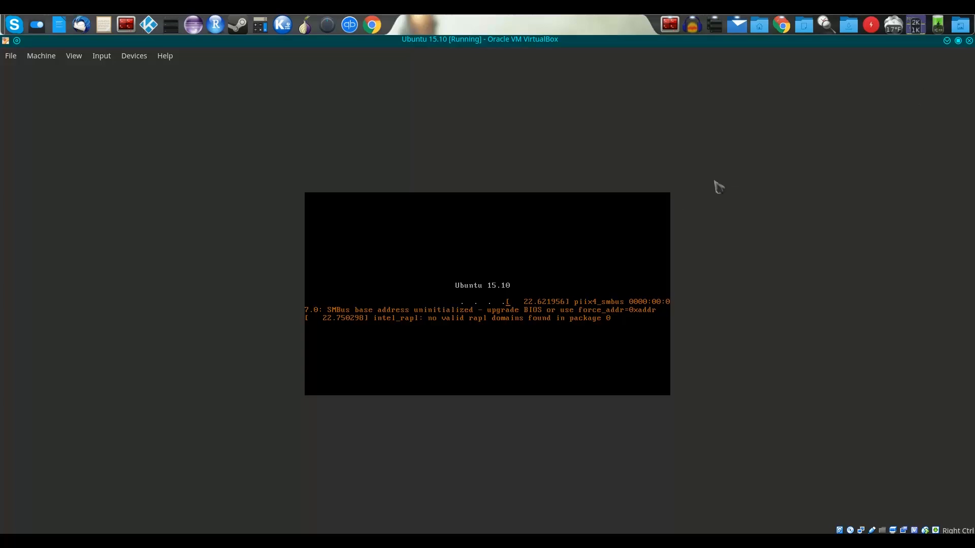
# - Close the running Ubuntu 15.10 virtual machine with the option to power off the machine
pyautogui.click(969, 41)
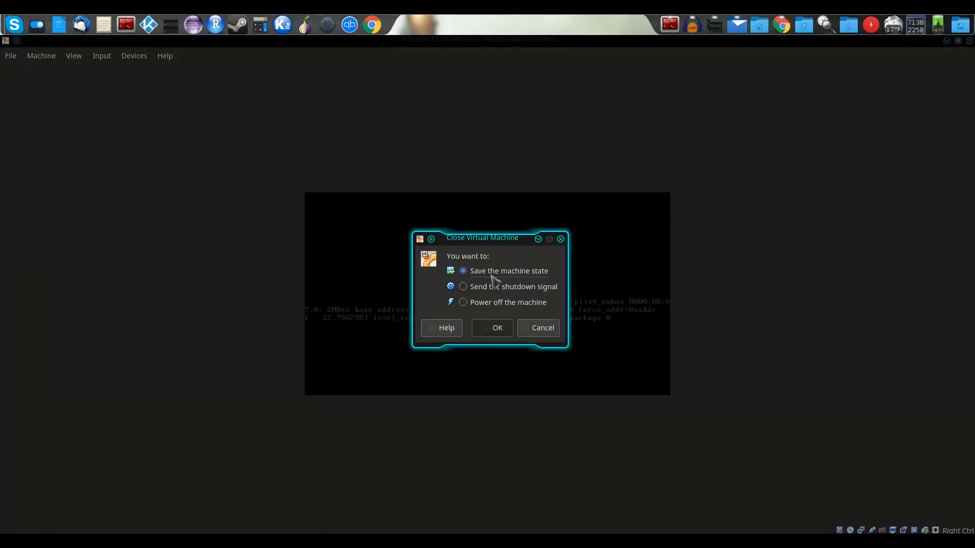
pyautogui.click(487, 288)
pyautogui.click(491, 304)
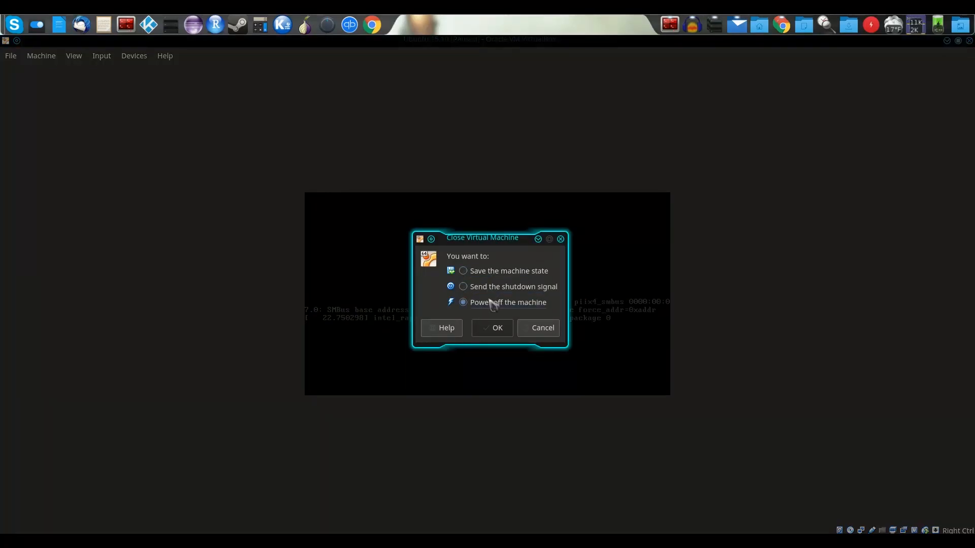
pyautogui.click(492, 328)
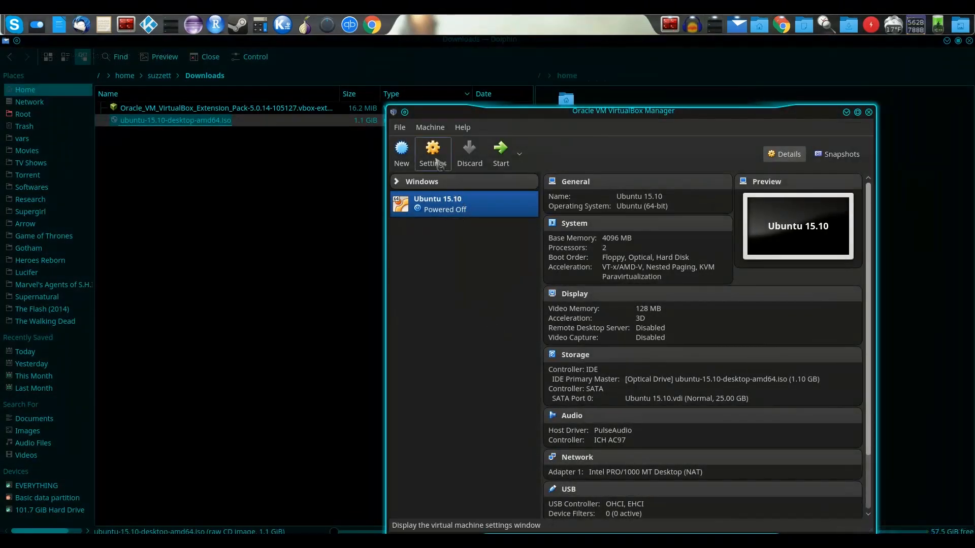
# - Disable Nested Paging in the Ubuntu 15.10 machine's system acceleration settings and save the settings
pyautogui.click(433, 155)
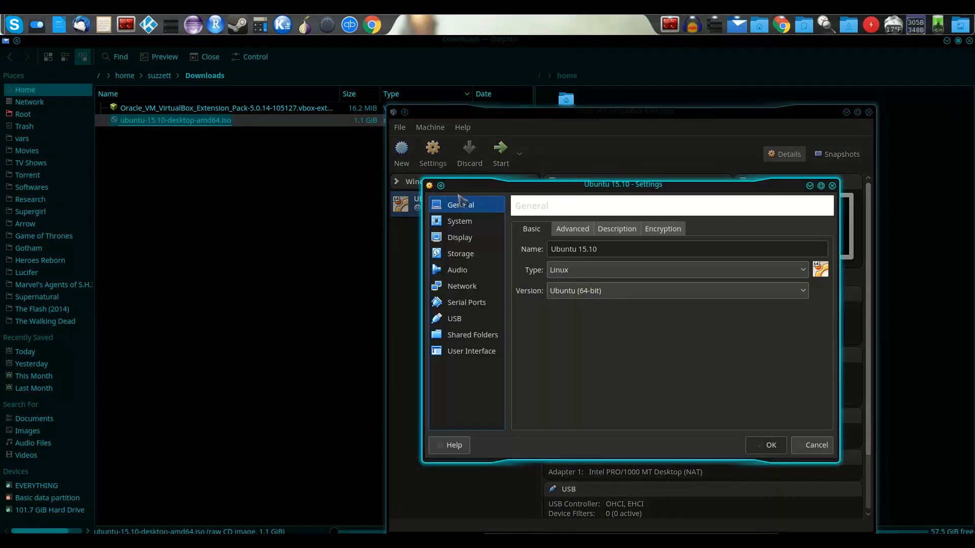
pyautogui.click(469, 225)
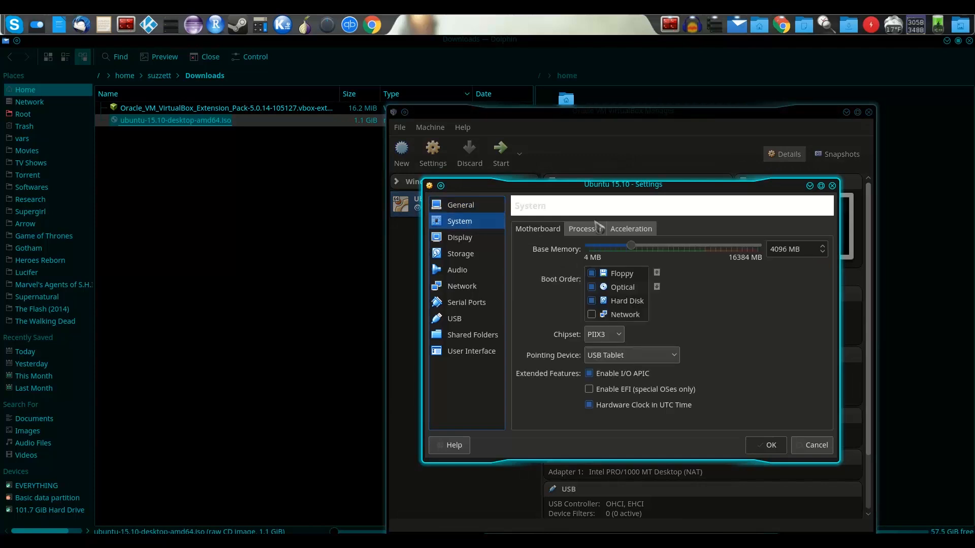
pyautogui.click(626, 229)
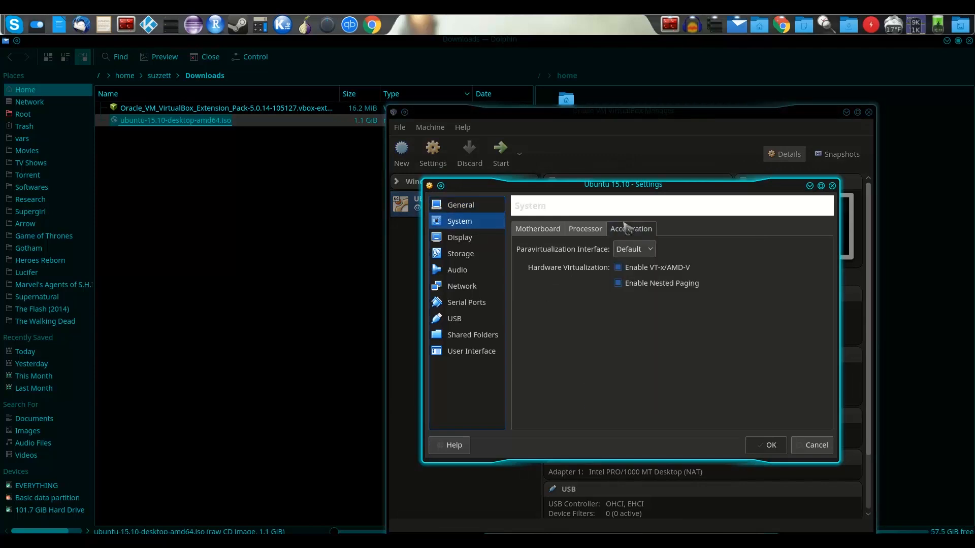
pyautogui.click(645, 284)
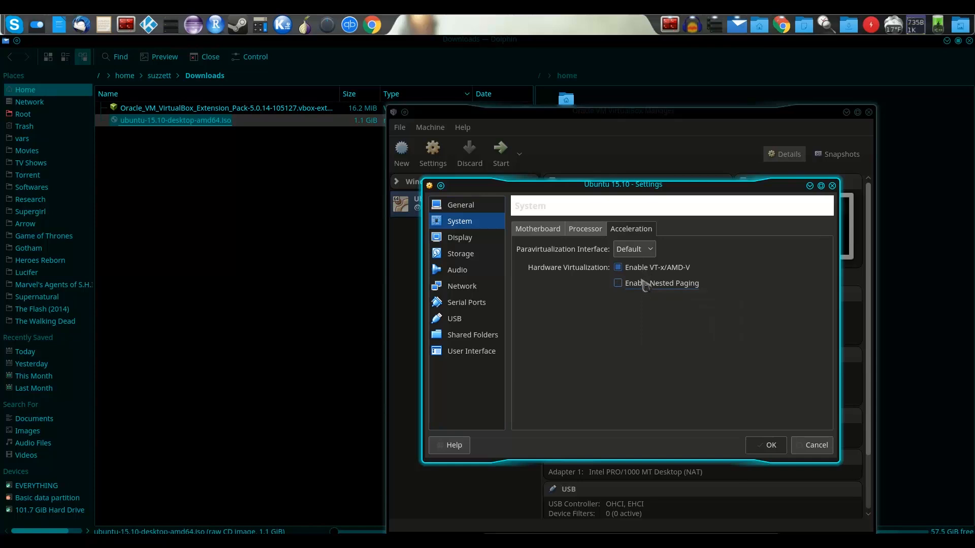
pyautogui.click(771, 447)
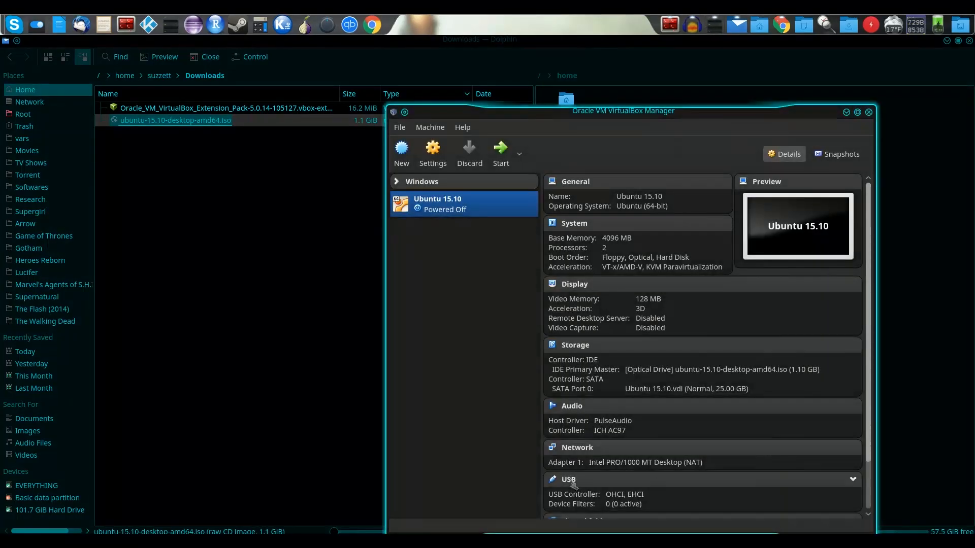
# - Remove the ubuntu-15.10-desktop-amd64.iso disk from the virtual machine's IDE optical drive and save the storage settings
pyautogui.click(434, 162)
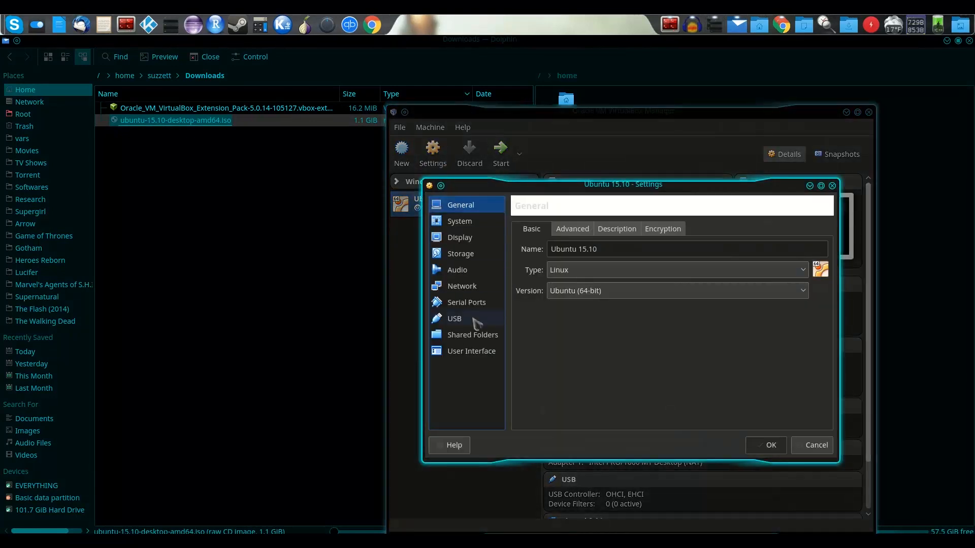
pyautogui.click(464, 255)
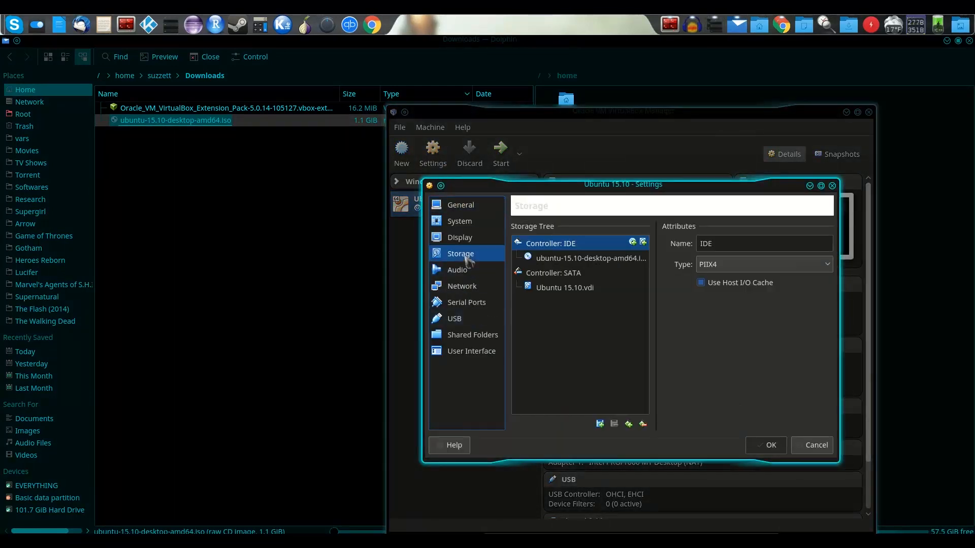
pyautogui.click(561, 260)
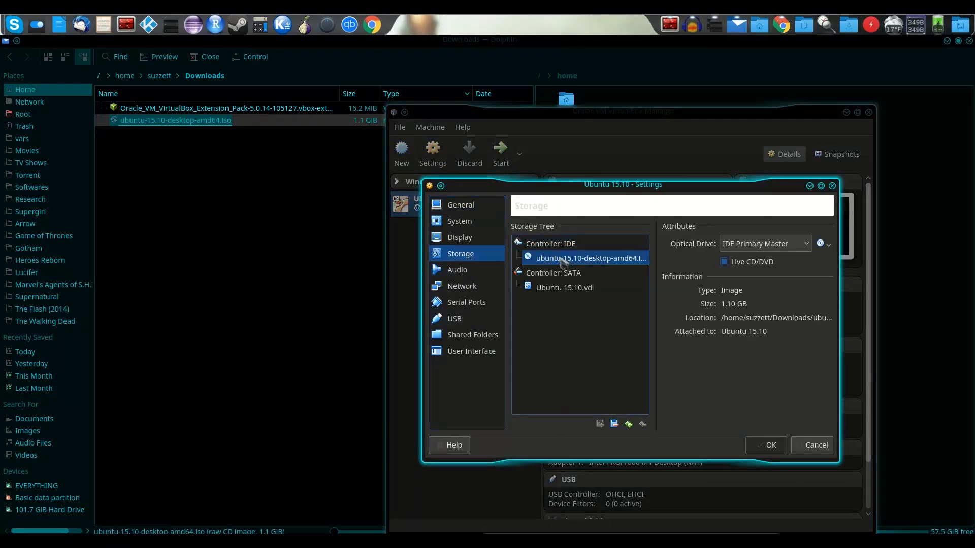
pyautogui.click(822, 244)
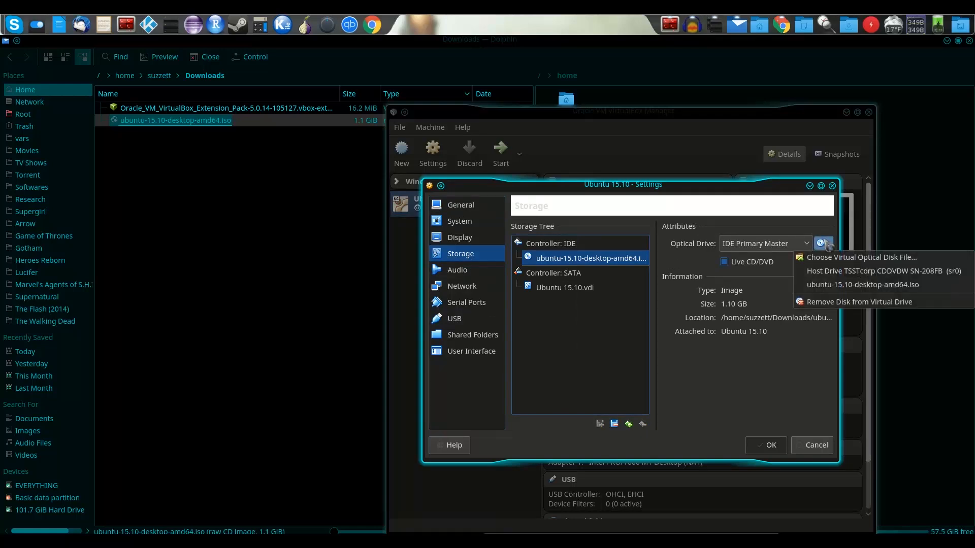
pyautogui.click(824, 303)
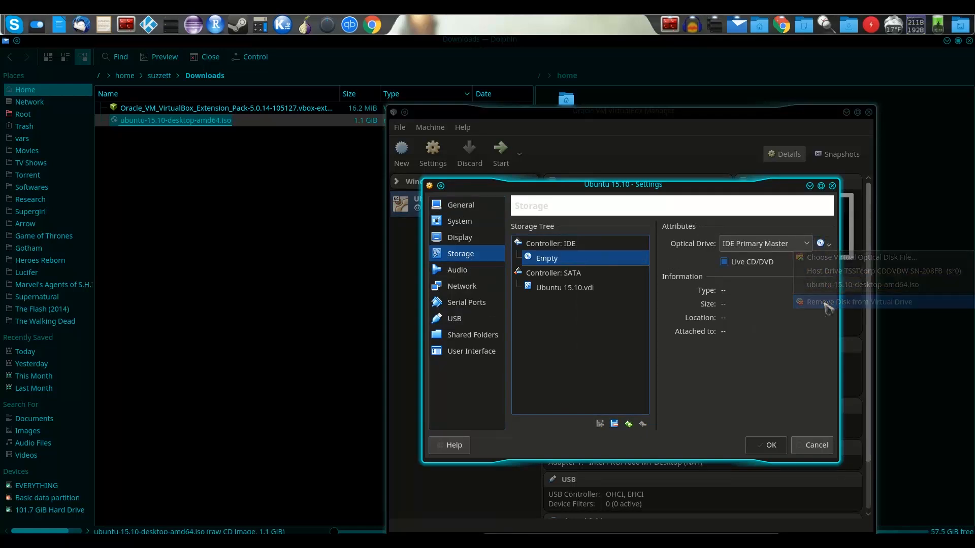
pyautogui.click(771, 446)
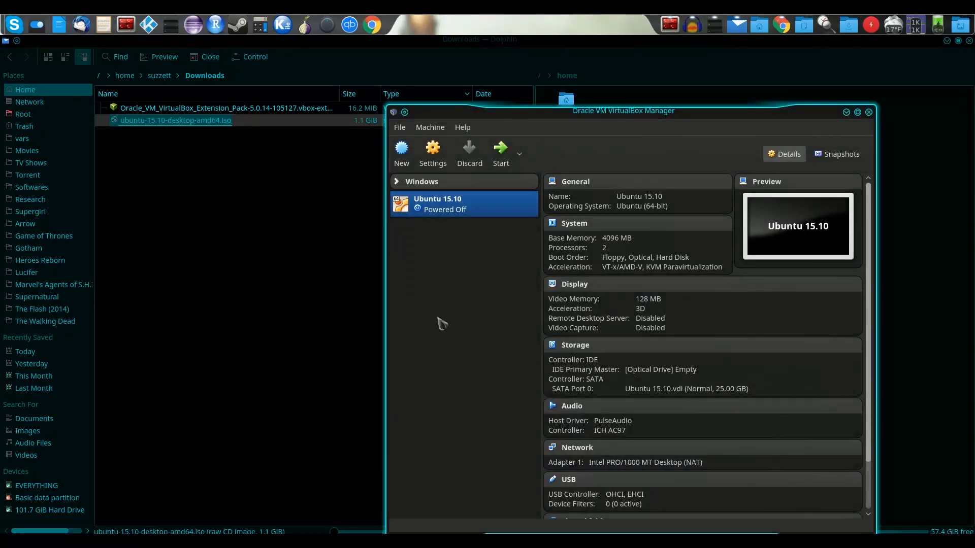
# - Start the Ubuntu 15.10 virtual machine, log in with the account password and dismiss the Keyboard Shortcuts overlay
pyautogui.click(509, 162)
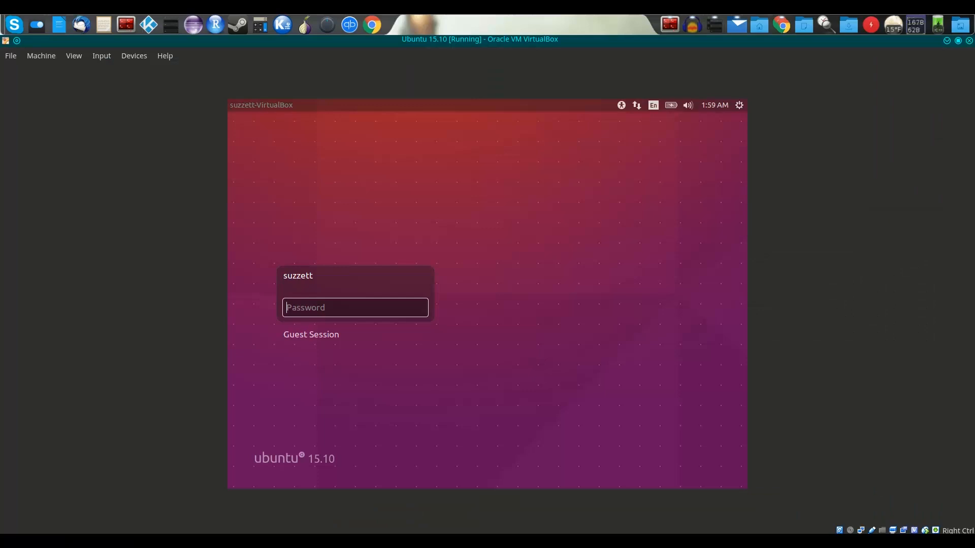
pyautogui.write('***************')
pyautogui.press('Return')
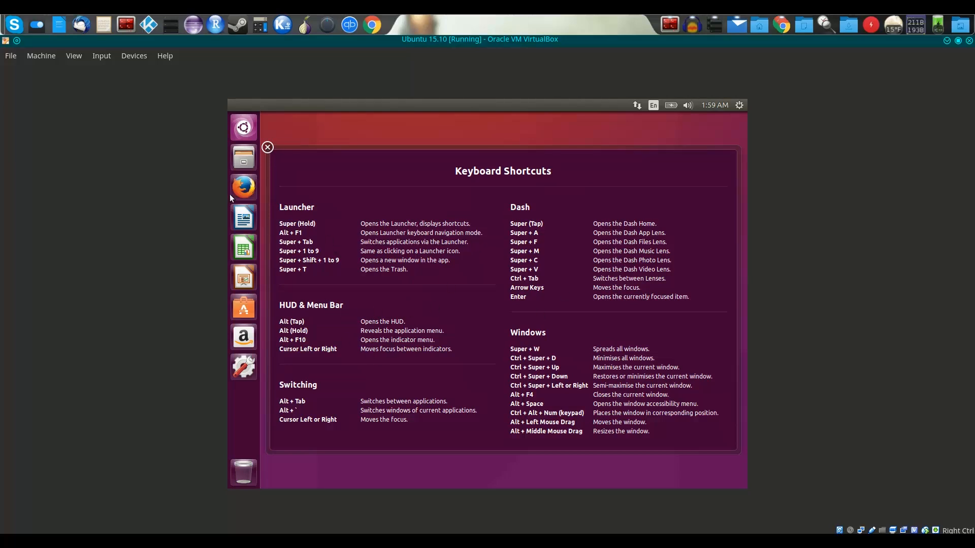
pyautogui.click(267, 148)
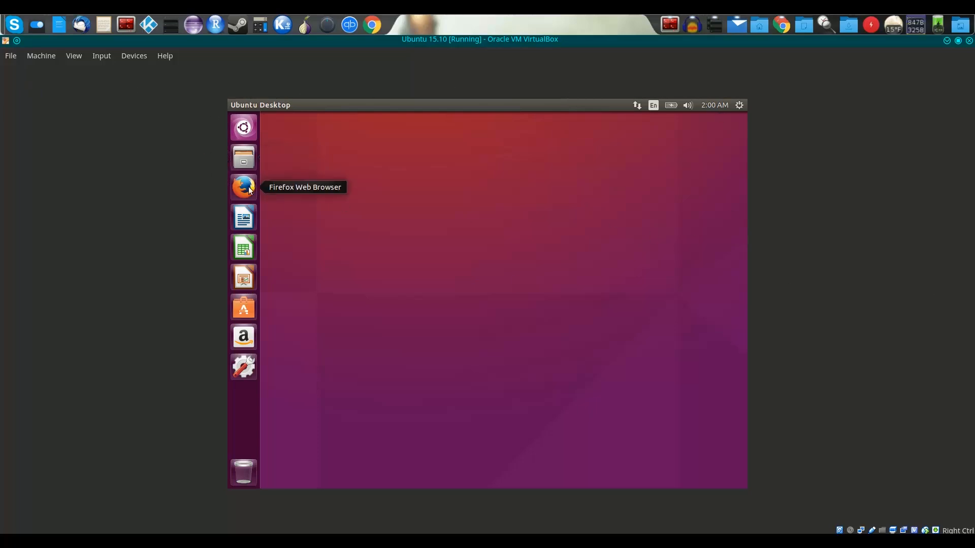
# - Insert the Guest Additions CD image and run its installer, authenticating with the account password
pyautogui.click(134, 55)
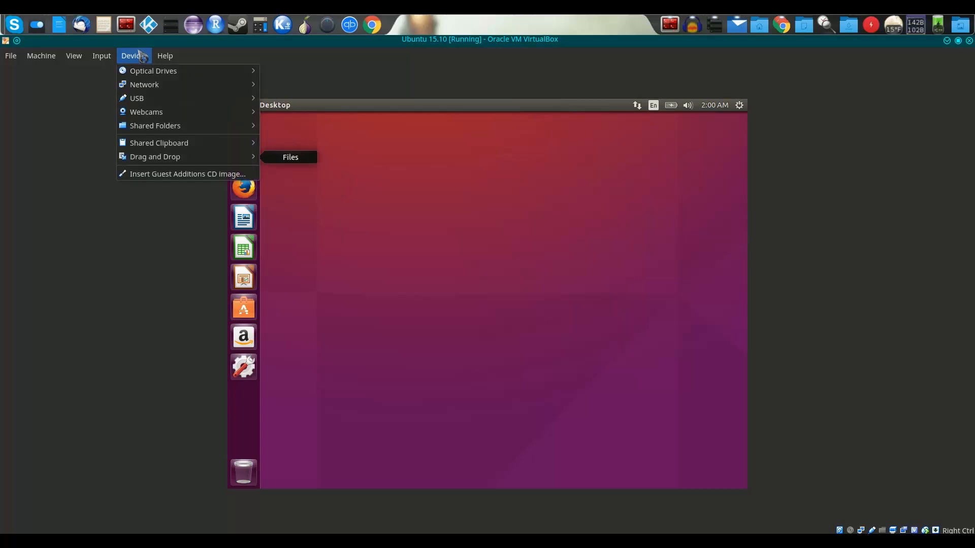
pyautogui.click(169, 174)
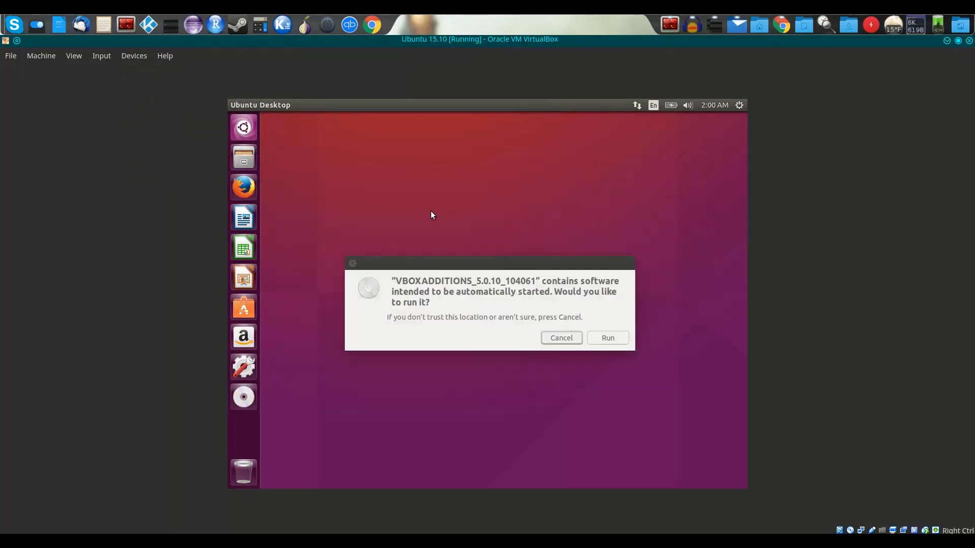
pyautogui.click(600, 342)
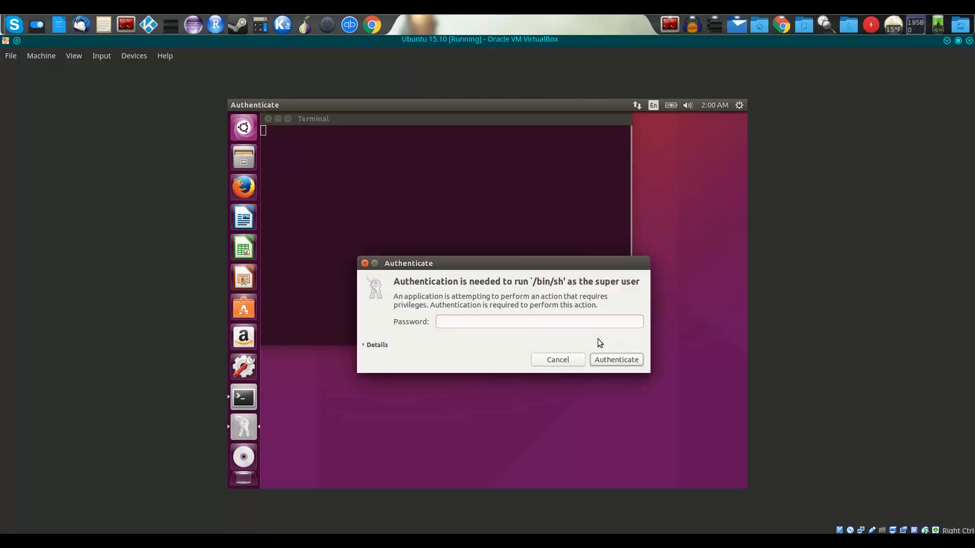
pyautogui.write('••••••••••••••')
pyautogui.press('Return')
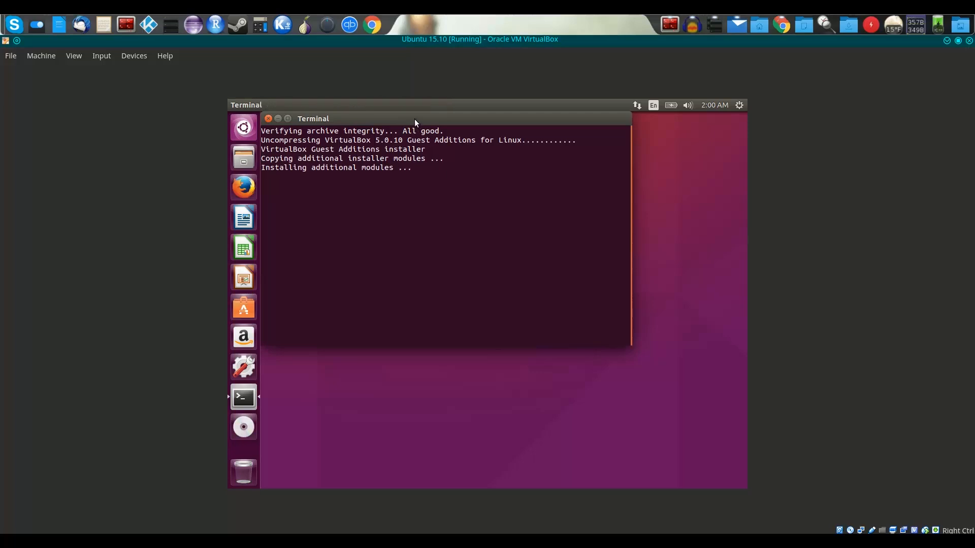
# - Move the Guest Additions installer's terminal towards the middle of the desktop and open a second terminal window
pyautogui.moveTo(414, 118); pyautogui.dragTo(461, 171)
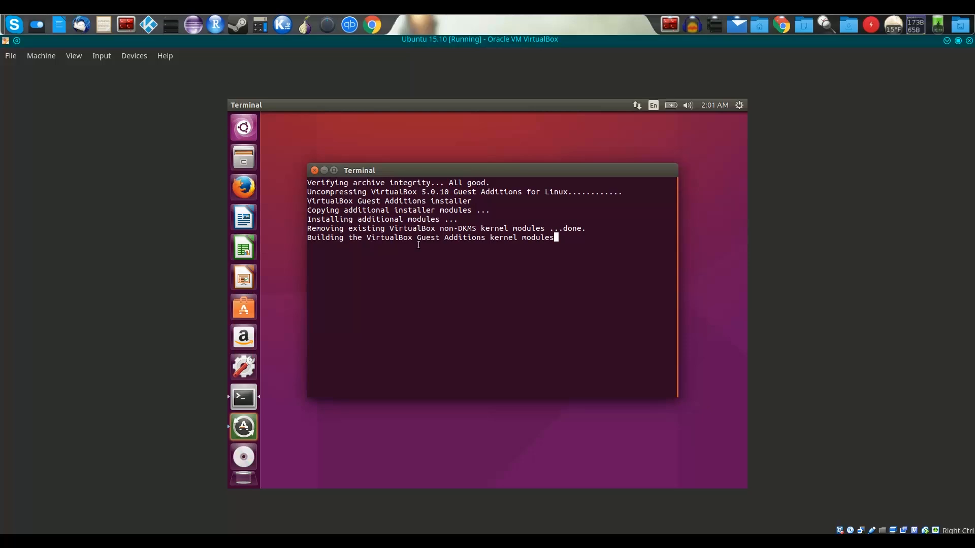
pyautogui.hotkey('ctrl', 't')
pyautogui.rightClick(458, 269)
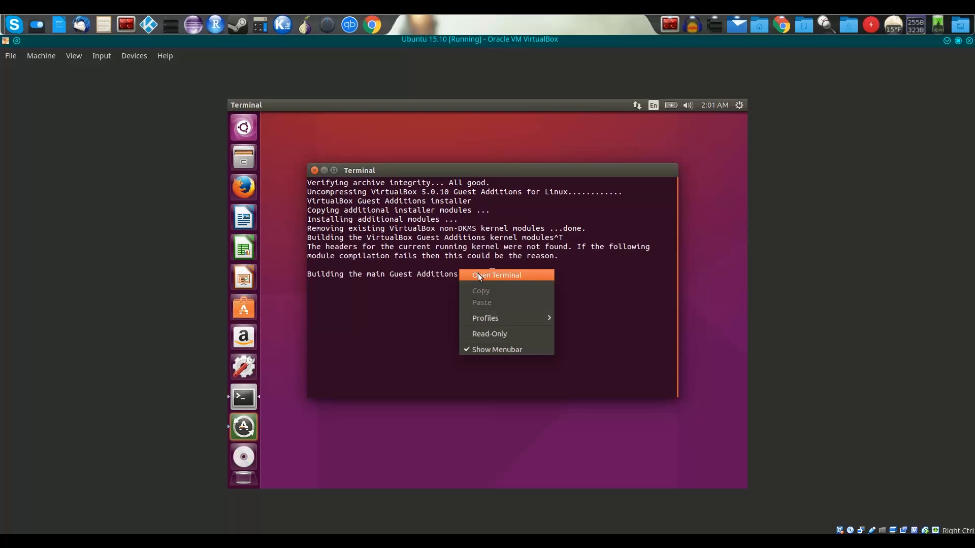
pyautogui.click(478, 275)
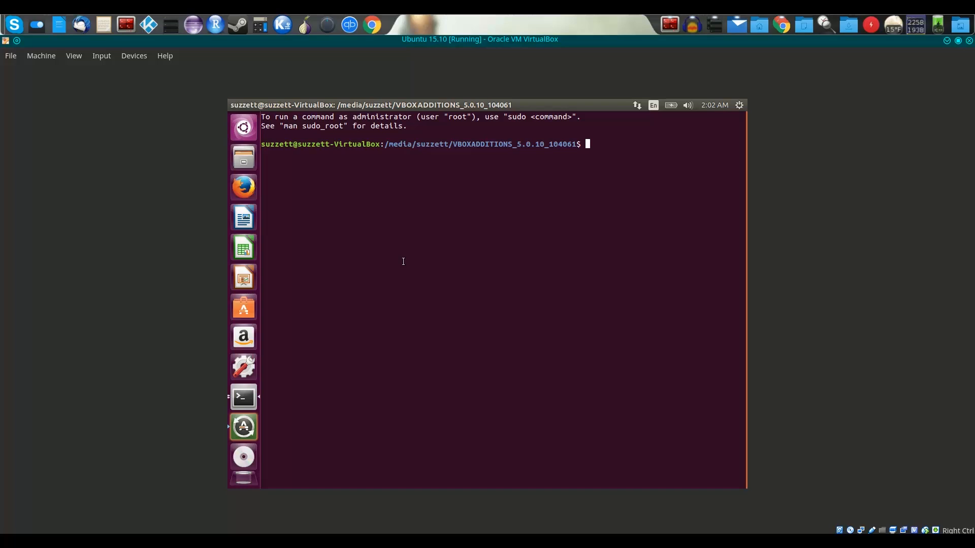
# - Install Terminator with sudo apt-get install terminator, authenticating with the account password and accepting the installation with y
pyautogui.write('sudo ')
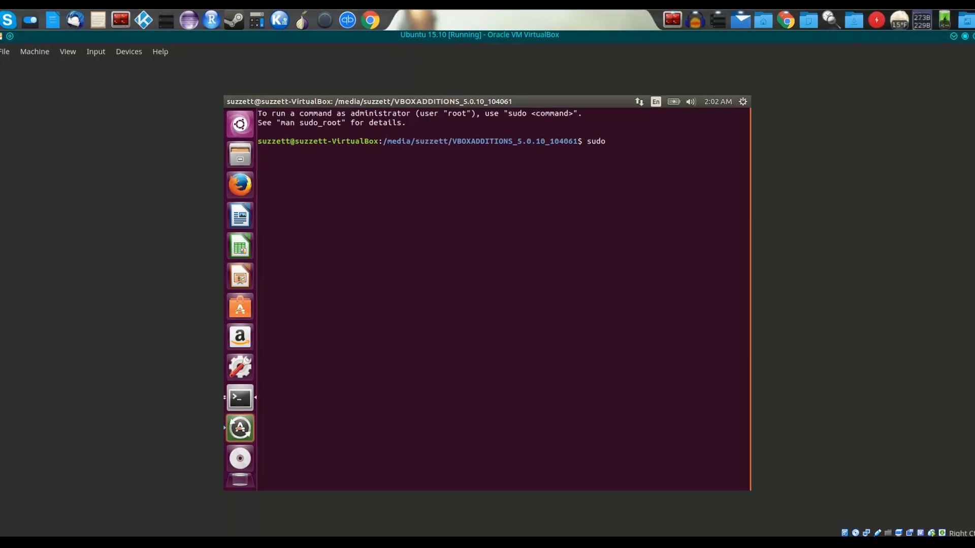
pyautogui.write('apt-get ')
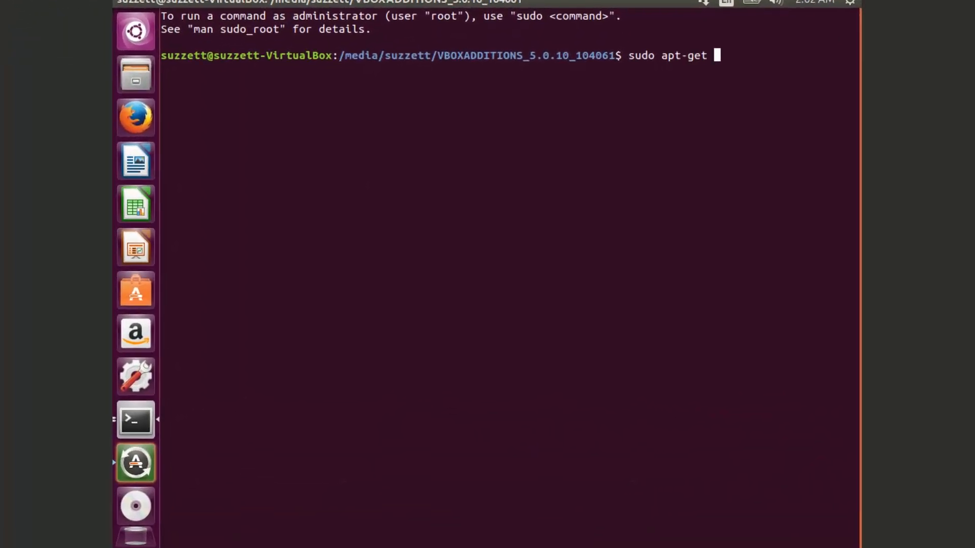
pyautogui.write('install terminator')
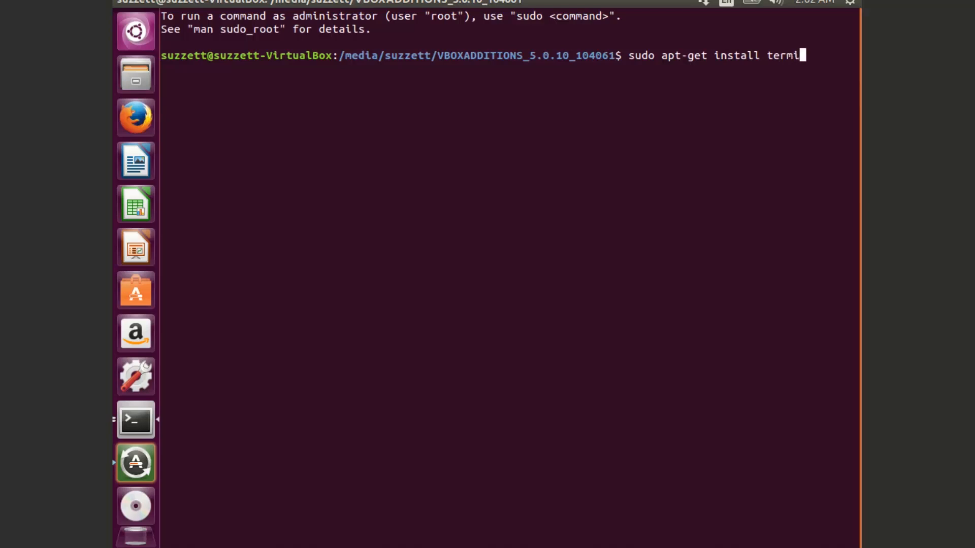
pyautogui.press('Return')
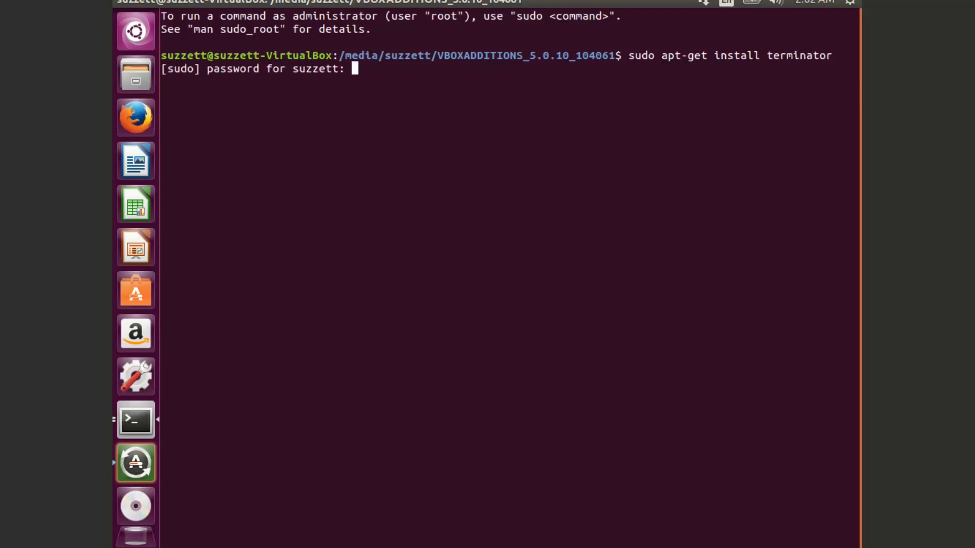
pyautogui.press('Return')
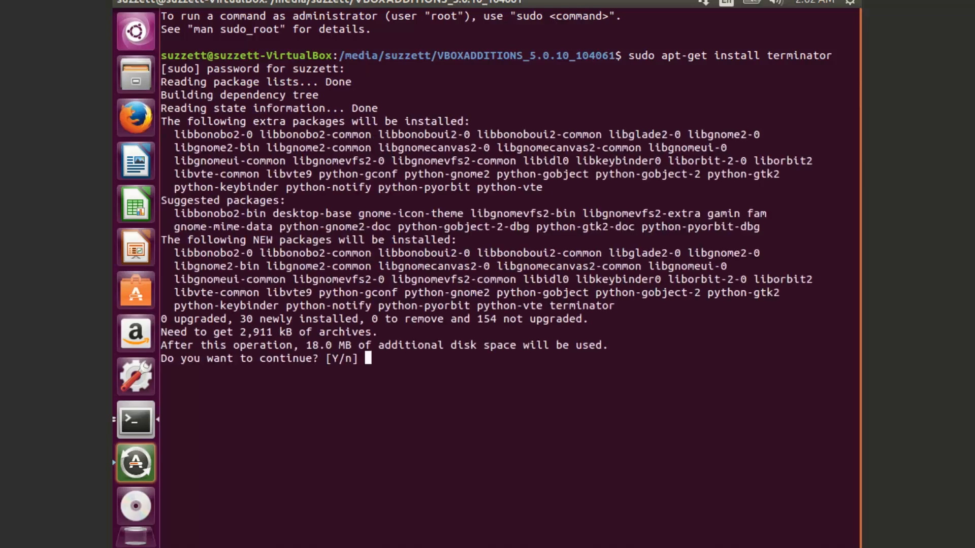
pyautogui.write('y')
pyautogui.press('Return')
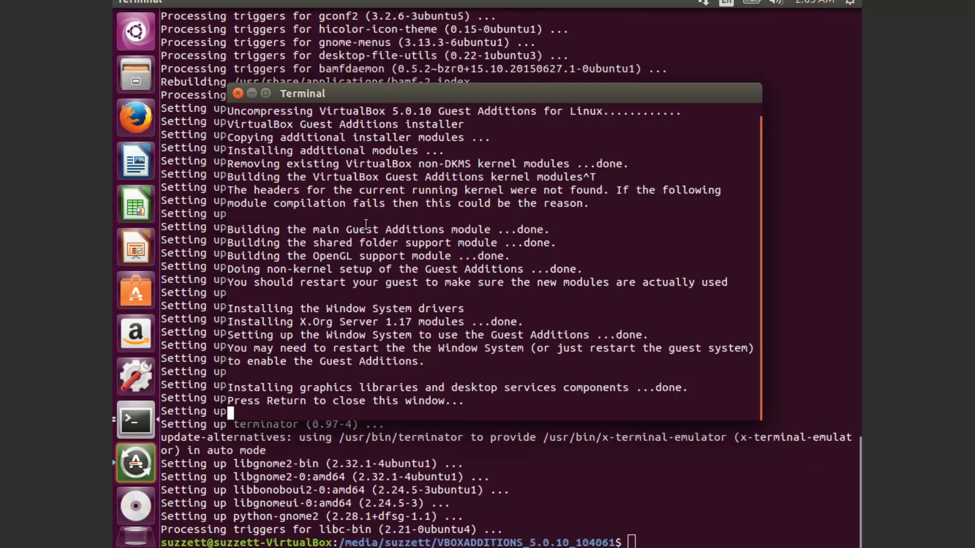
# - Close the finished Guest Additions installer terminal and refresh the package lists with sudo apt-get update
pyautogui.press('Return')
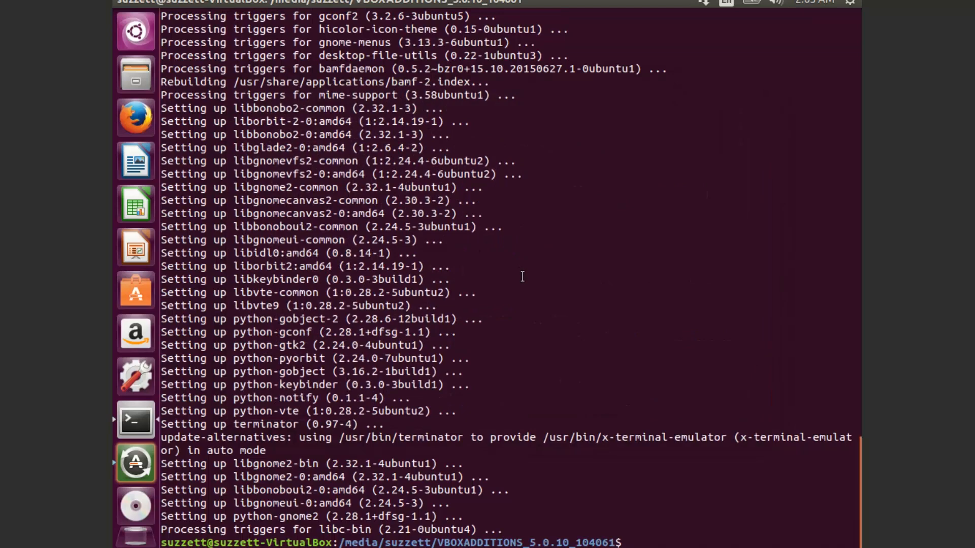
pyautogui.write('sud')
pyautogui.write('o apt')
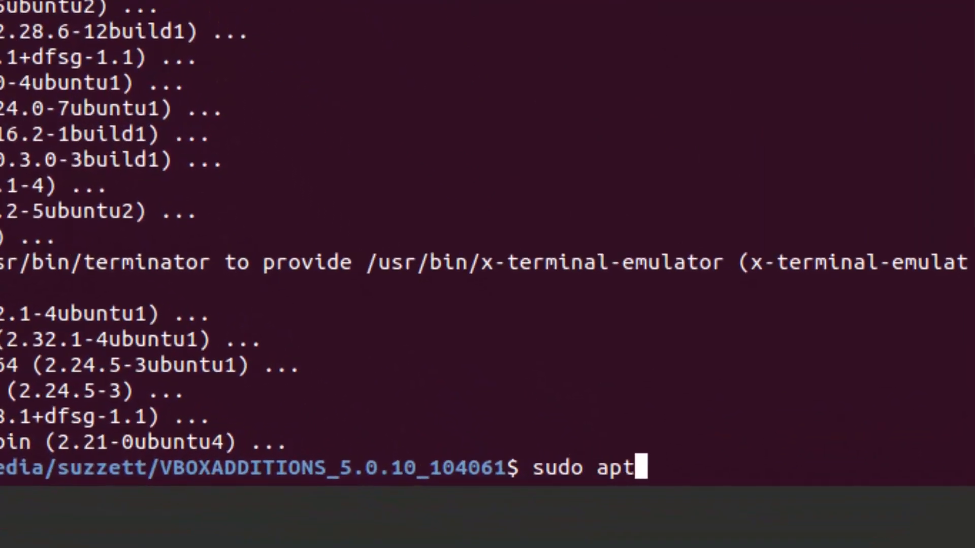
pyautogui.write('-get ')
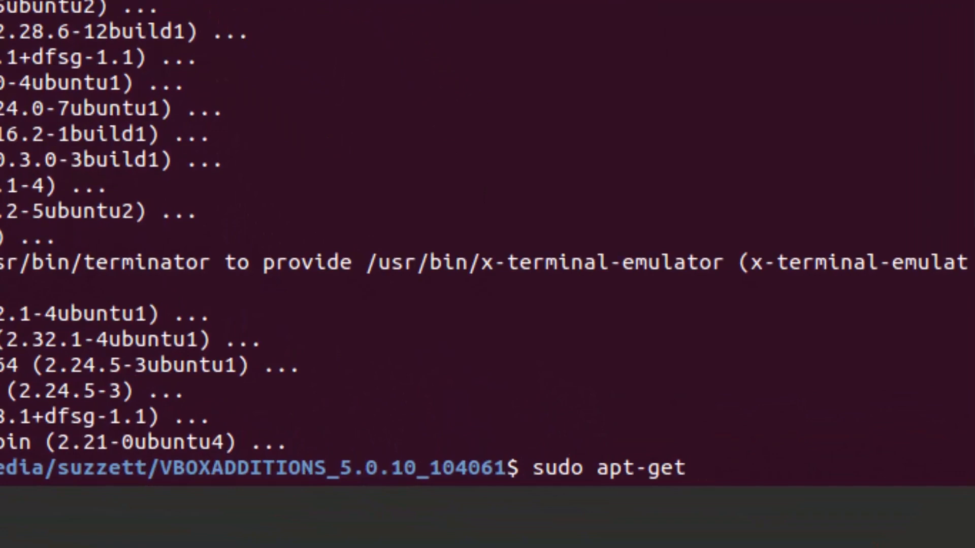
pyautogui.write('update')
pyautogui.press('Return')
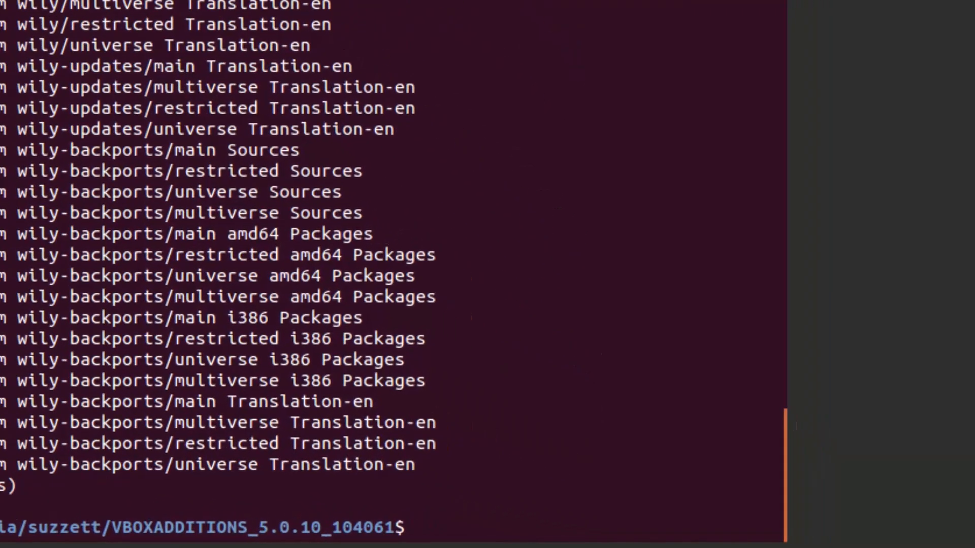
# - Upgrade the installed packages with sudo apt-get upgrade, answering y to continue
pyautogui.write('sudo apt-get upda')
pyautogui.press('BackSpace')
pyautogui.press('BackSpace')
pyautogui.press('BackSpace')
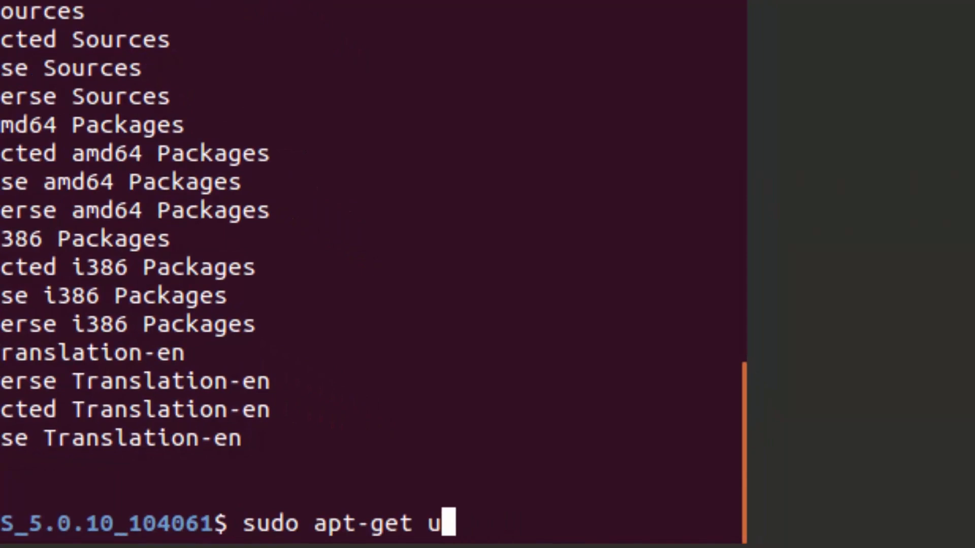
pyautogui.write('pgrade')
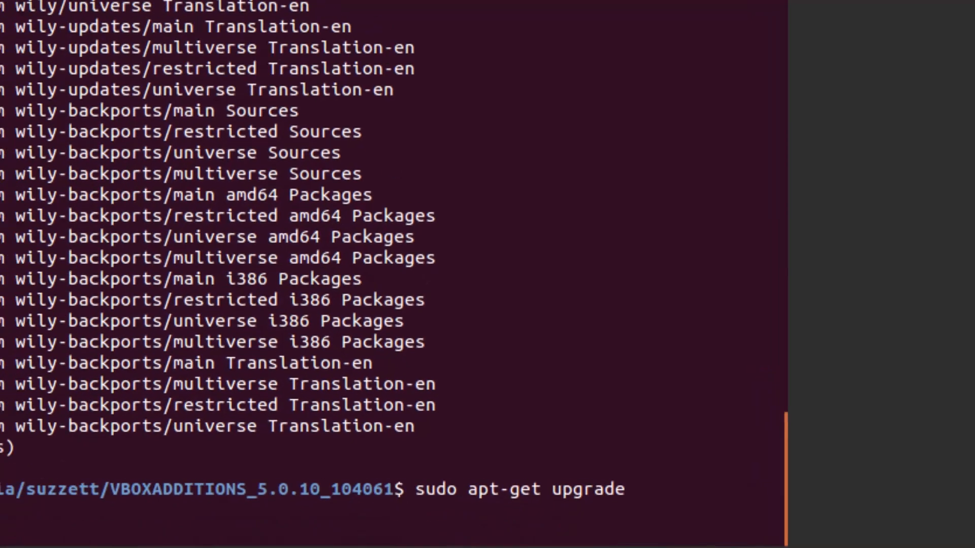
pyautogui.press('Return')
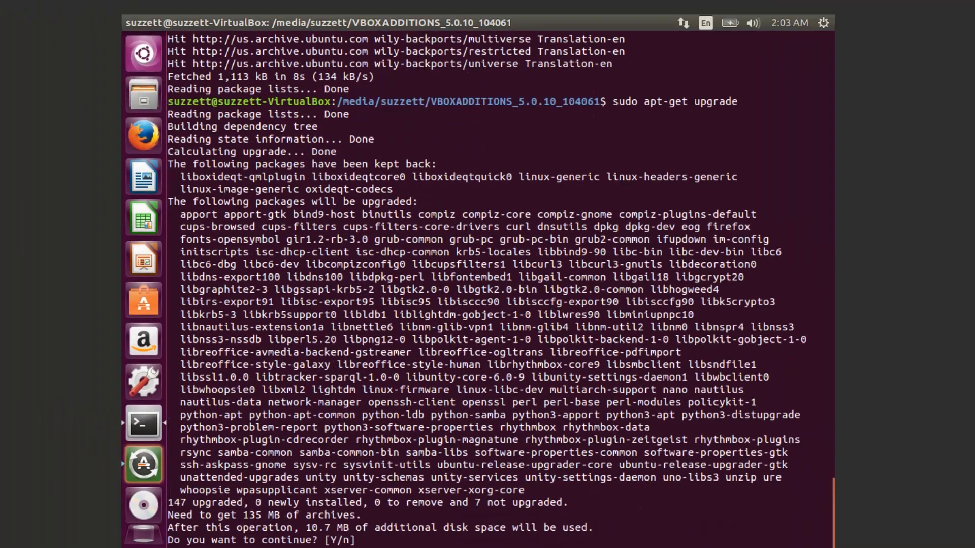
pyautogui.write('y')
pyautogui.press('Return')
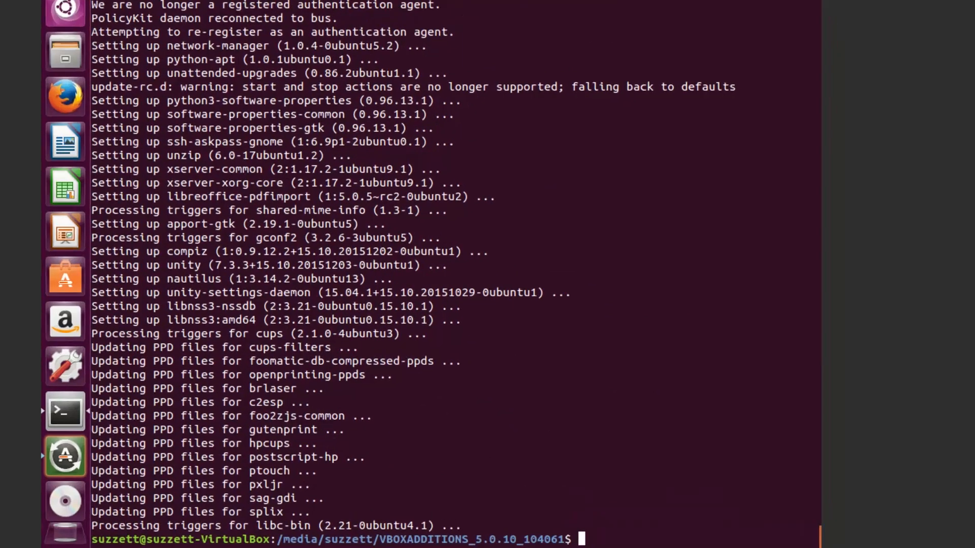
# - Run sudo apt-get dist-upgrade to upgrade the packages that were kept back, answering y to continue
pyautogui.write('sudo apt-get upgrade')
pyautogui.press('Left')
pyautogui.press('Left')
pyautogui.press('Left')
pyautogui.press('Left')
pyautogui.press('Left')
pyautogui.press('Left')
pyautogui.press('Left')
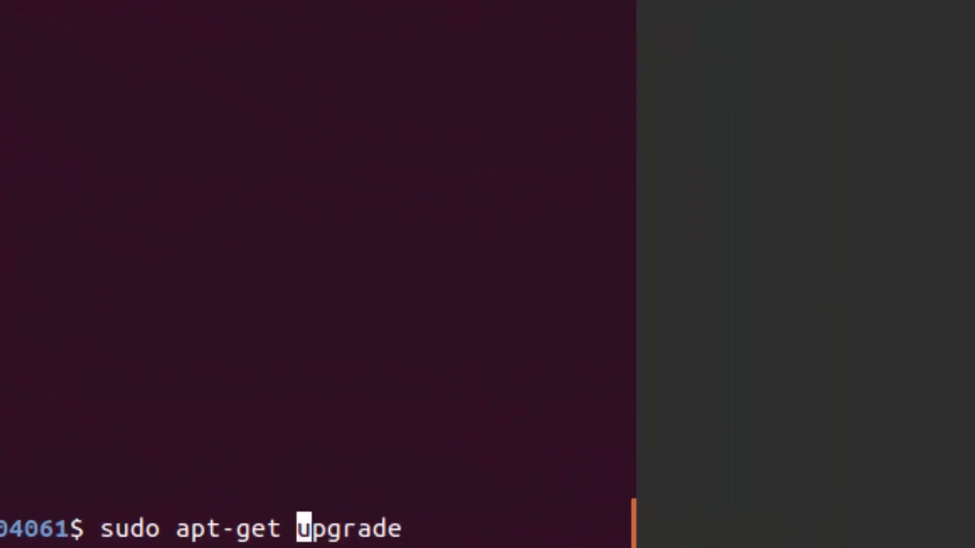
pyautogui.write('dits')
pyautogui.press('BackSpace')
pyautogui.press('BackSpace')
pyautogui.write('st-')
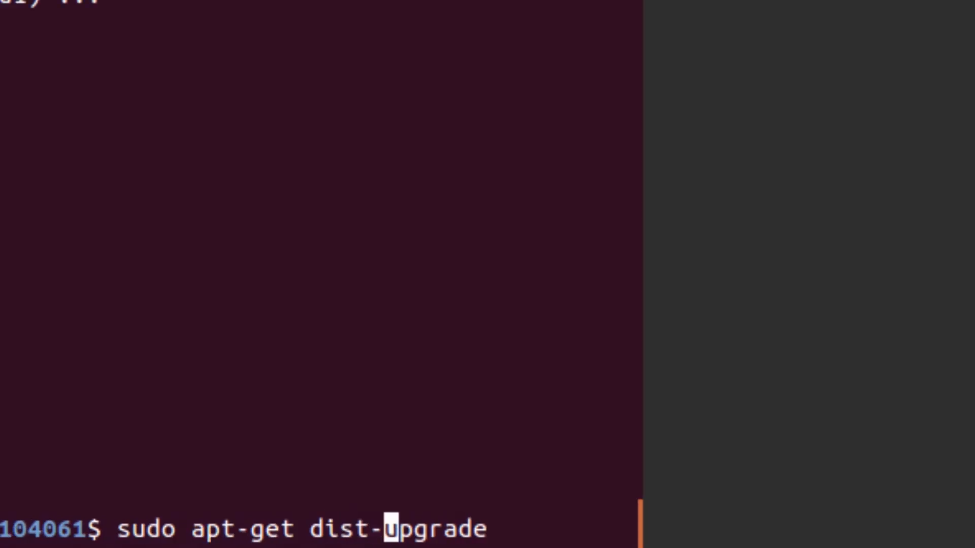
pyautogui.press('Return')
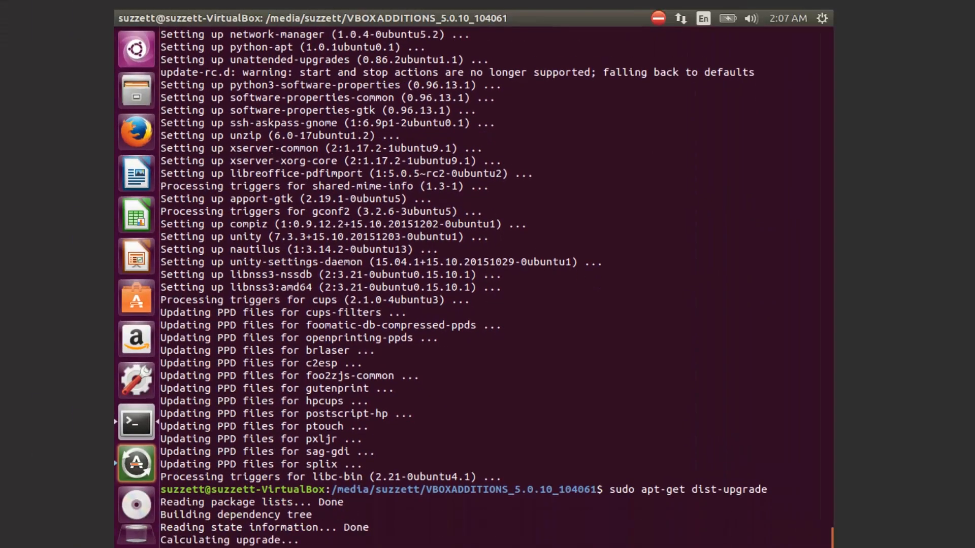
pyautogui.write('y')
pyautogui.press('Return')
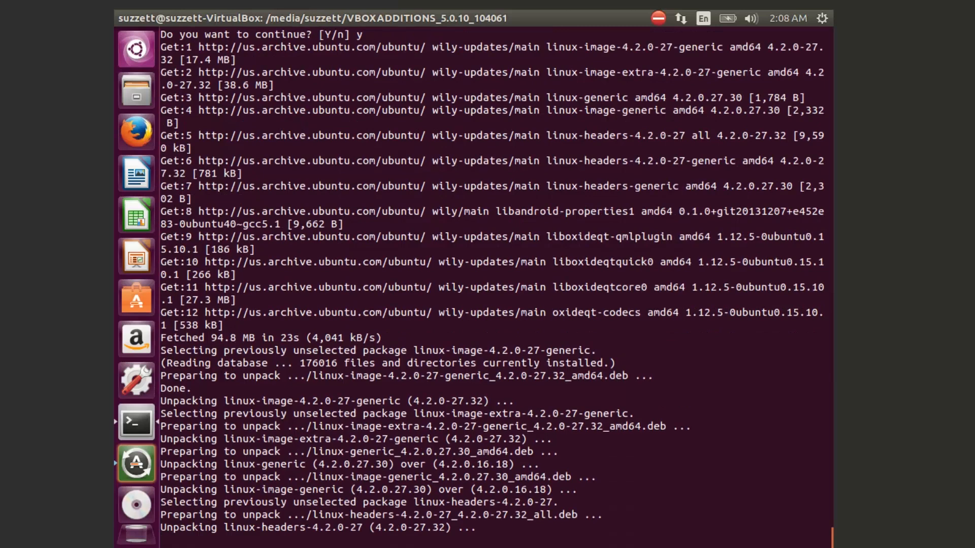
# - Search the applications for Terminator, launch it and maximize its window
pyautogui.press('super')
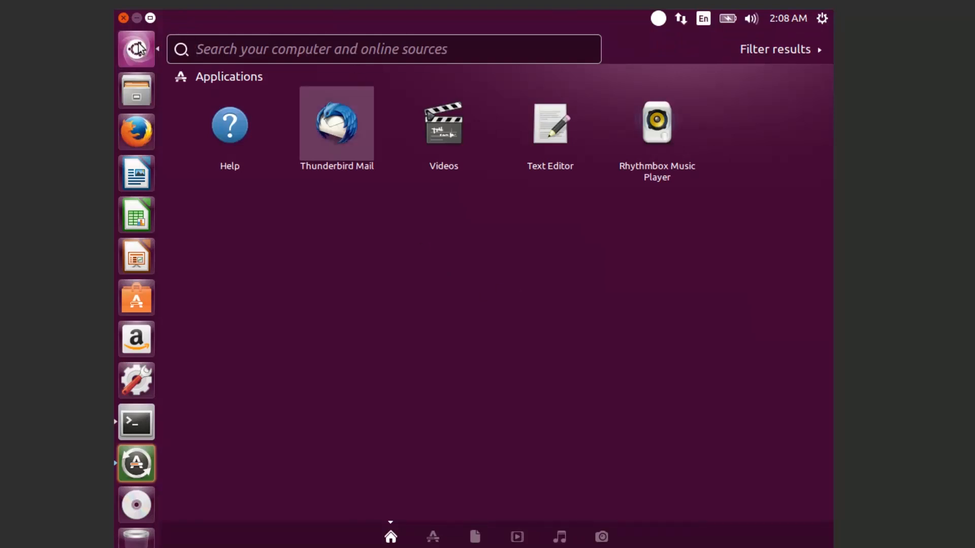
pyautogui.write('termi')
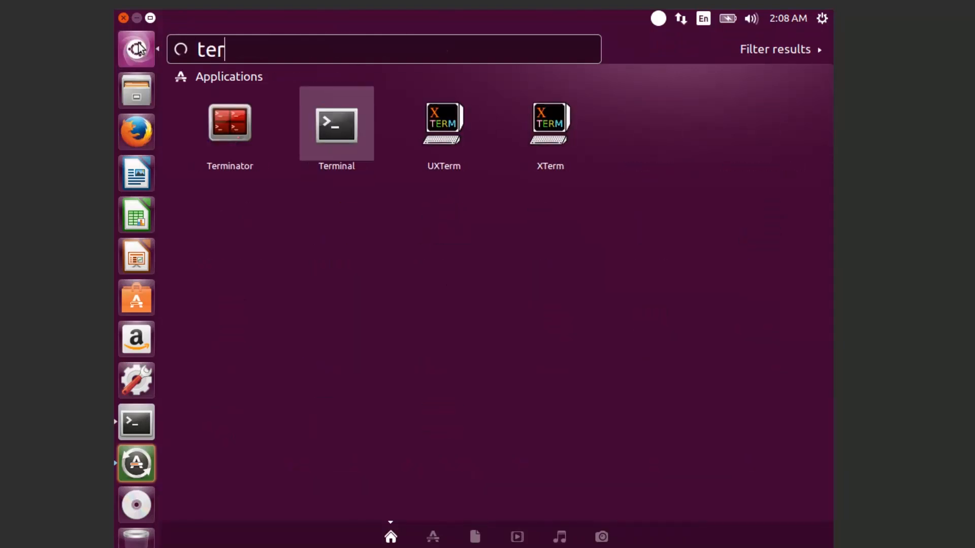
pyautogui.click(230, 127)
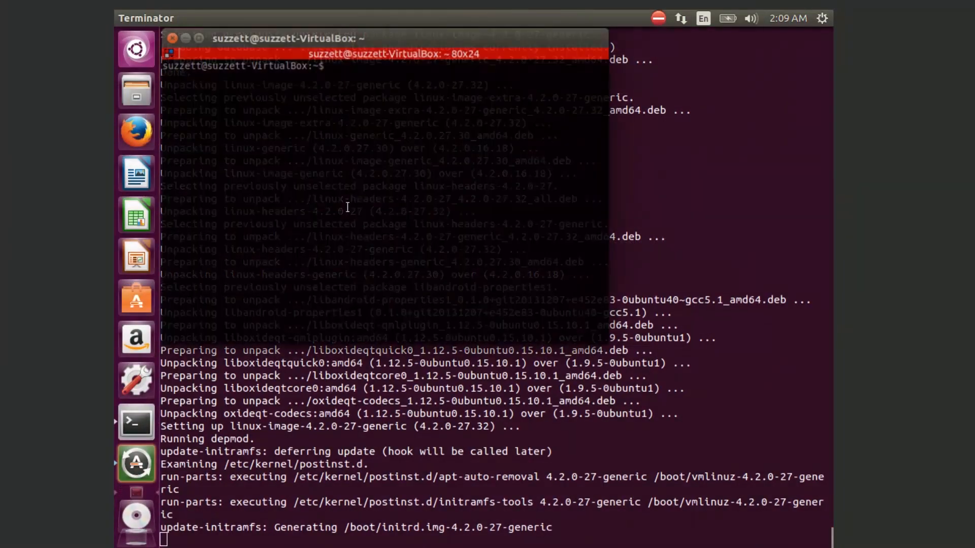
pyautogui.rightClick(280, 154)
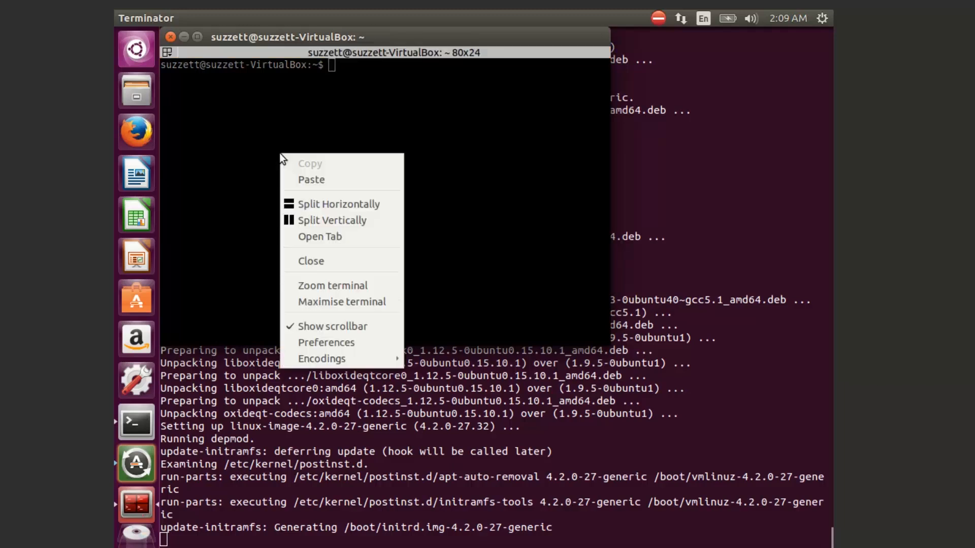
pyautogui.click(255, 127)
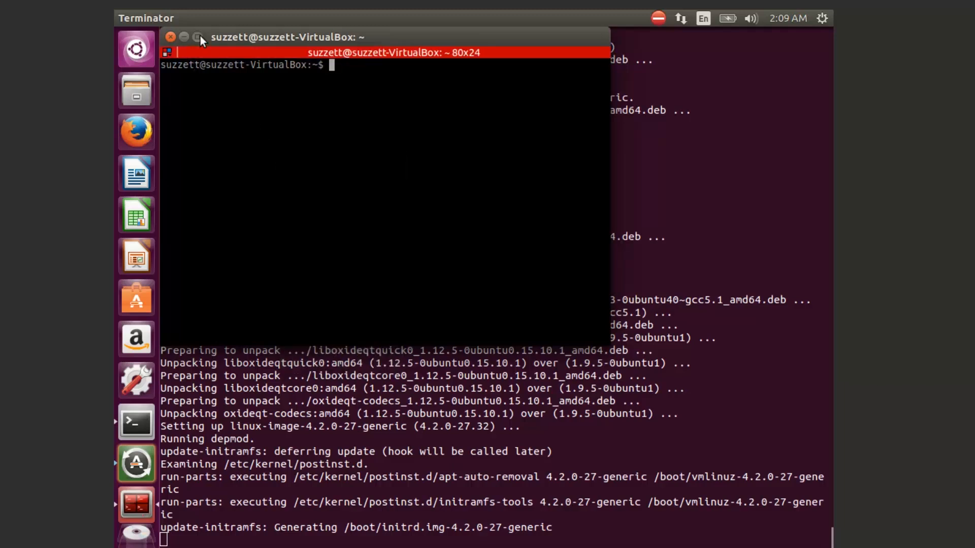
pyautogui.click(199, 37)
# - Split the Terminator window vertically, and split each half horizontally to form a grid of four terminals
pyautogui.rightClick(323, 195)
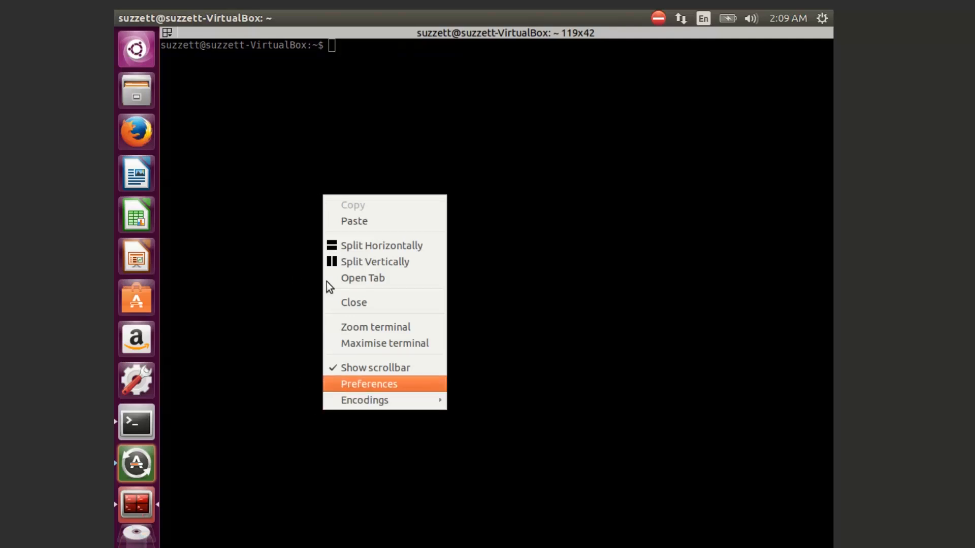
pyautogui.click(349, 263)
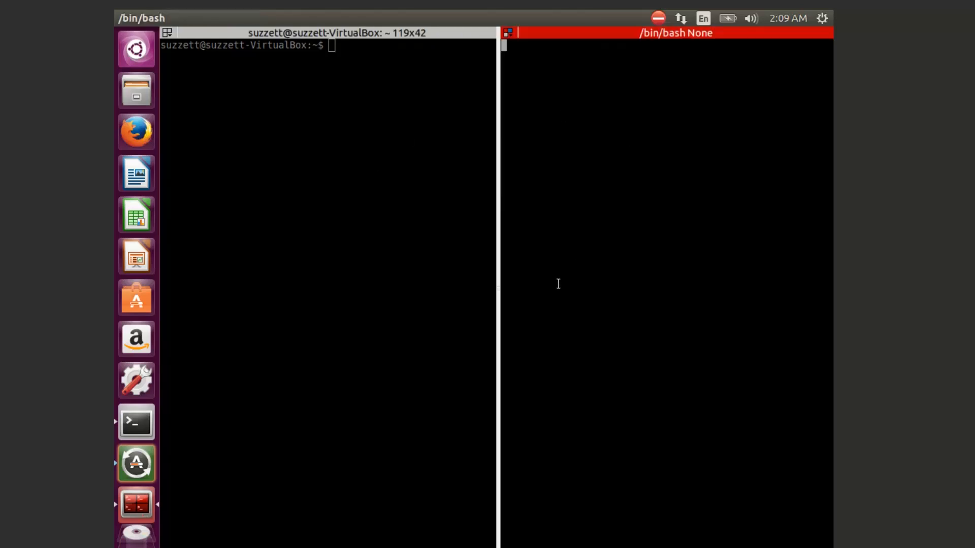
pyautogui.rightClick(301, 203)
pyautogui.click(327, 252)
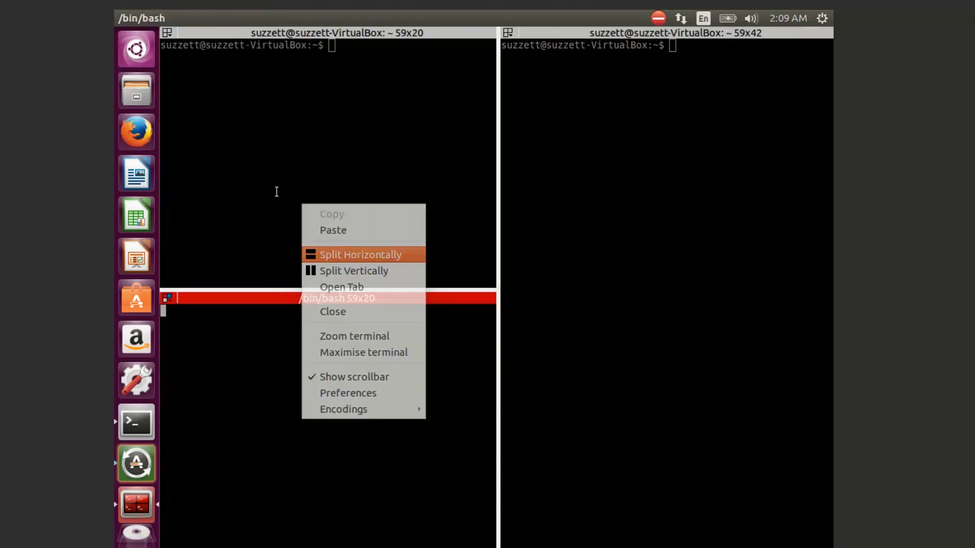
pyautogui.rightClick(615, 231)
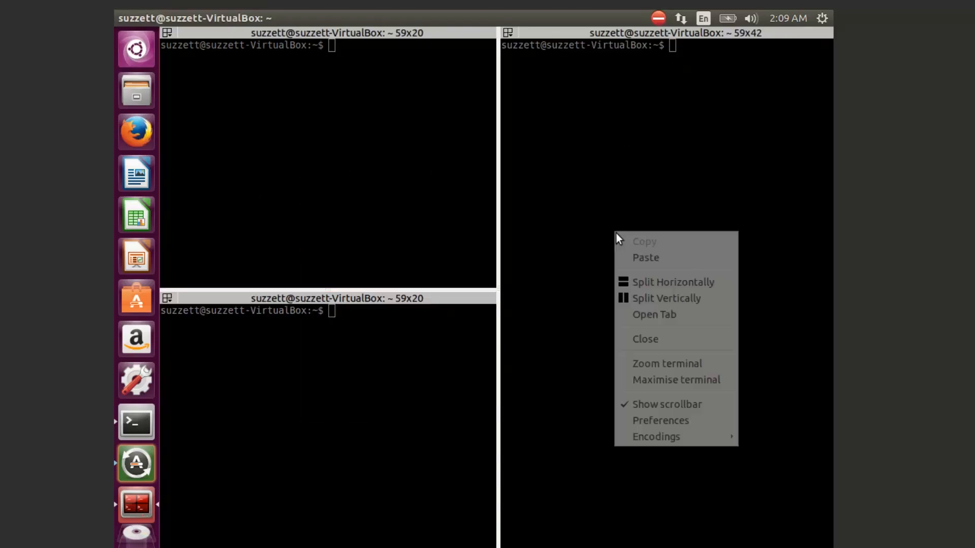
pyautogui.click(657, 284)
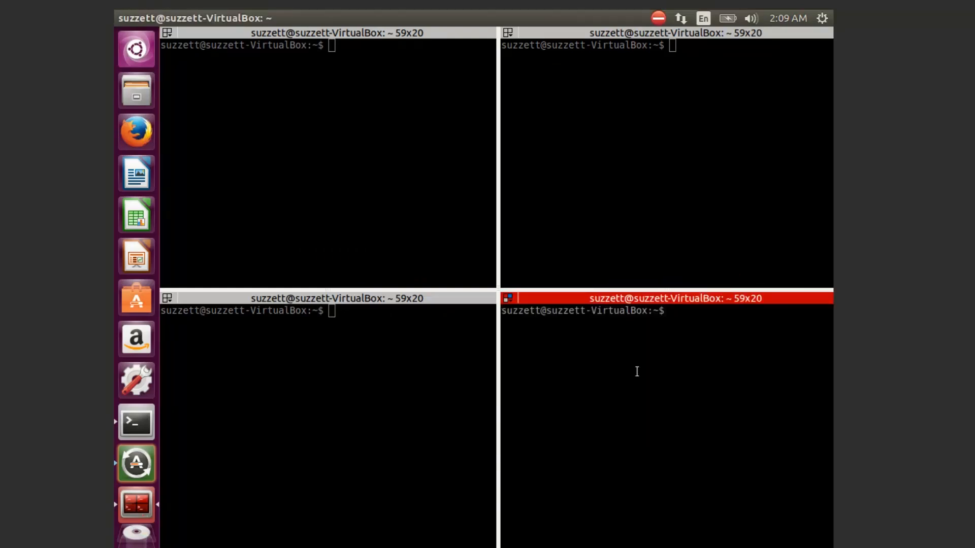
# - Close three of the four split terminals with exit, leaving a single terminal in the Terminator window
pyautogui.write('exit')
pyautogui.press('Return')
pyautogui.write('exit')
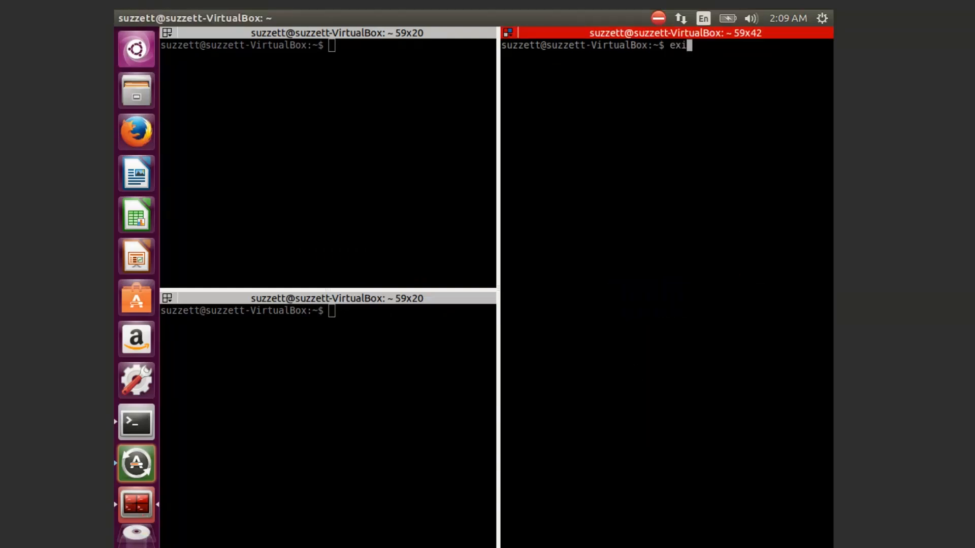
pyautogui.press('Return')
pyautogui.write('exit')
pyautogui.press('Return')
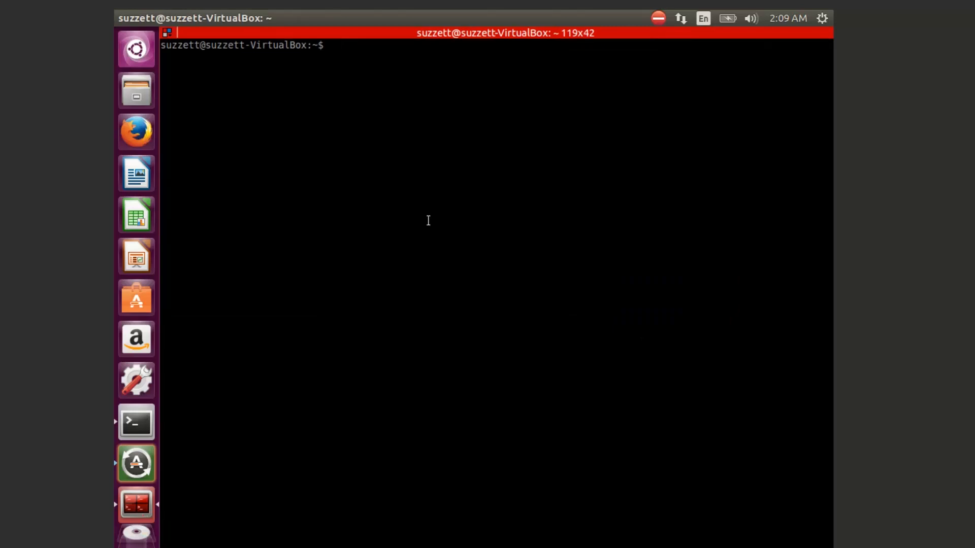
# - Enable Infinite Scrollback in the scrolling preferences of Terminator's default profile
pyautogui.rightClick(427, 224)
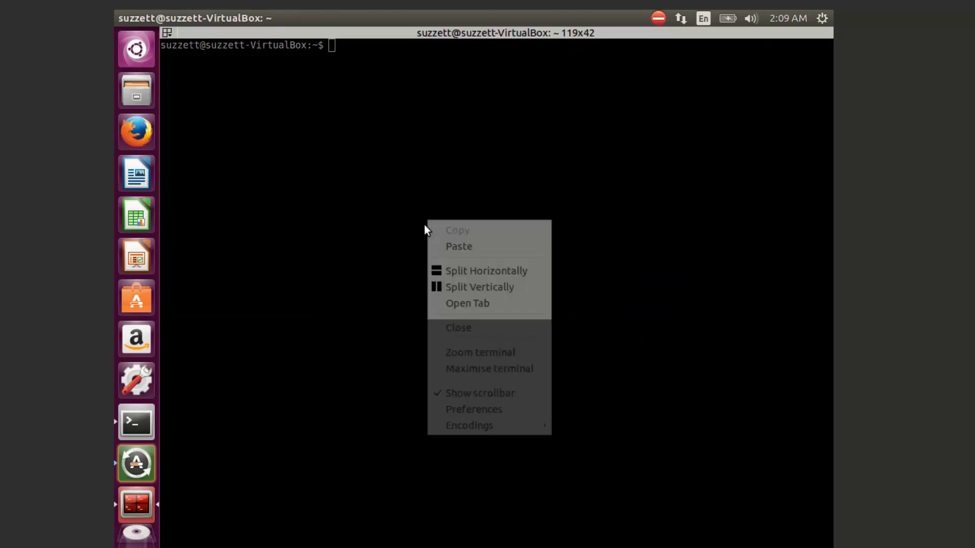
pyautogui.click(469, 406)
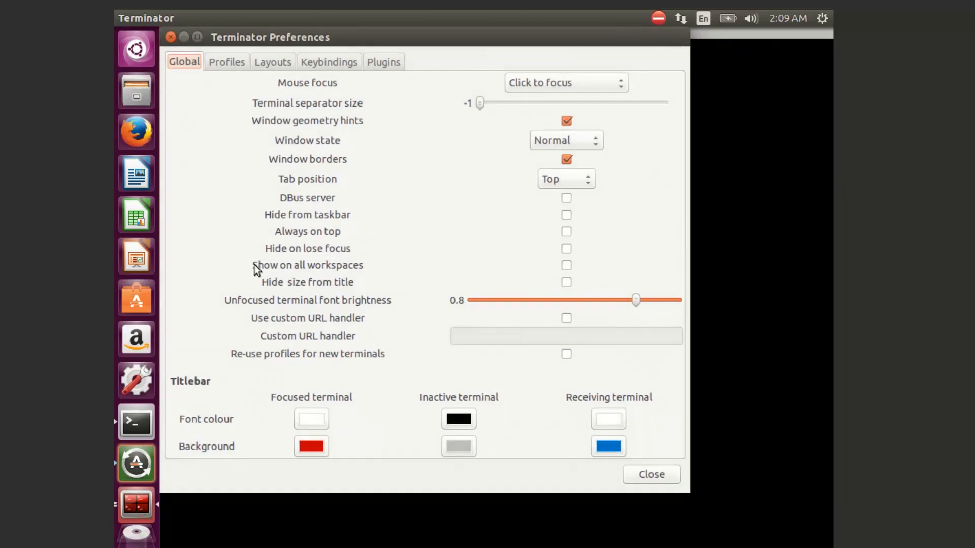
pyautogui.click(217, 59)
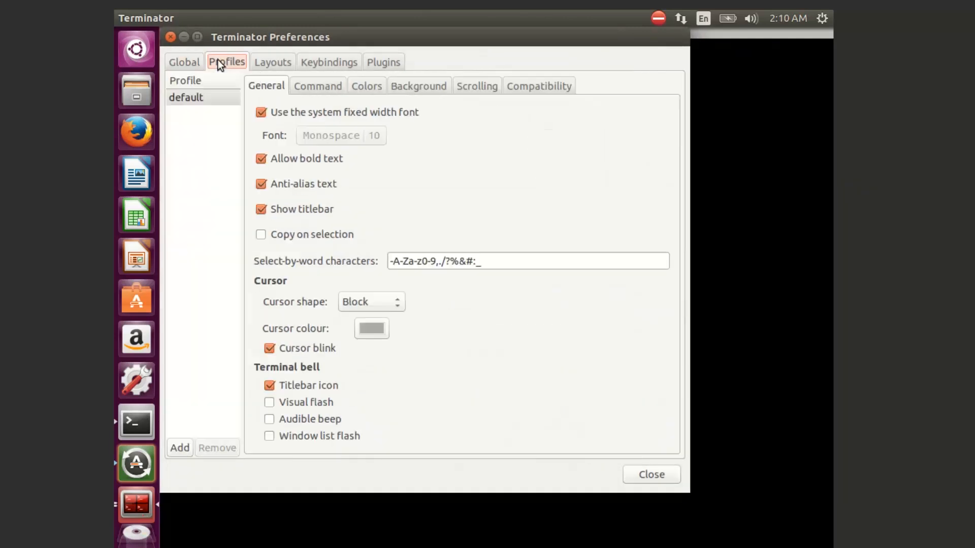
pyautogui.click(463, 83)
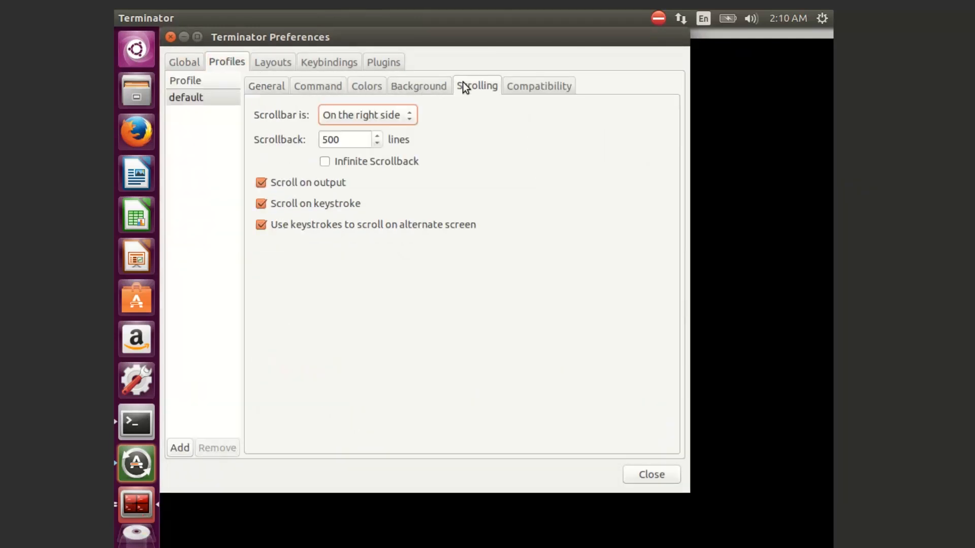
pyautogui.click(340, 167)
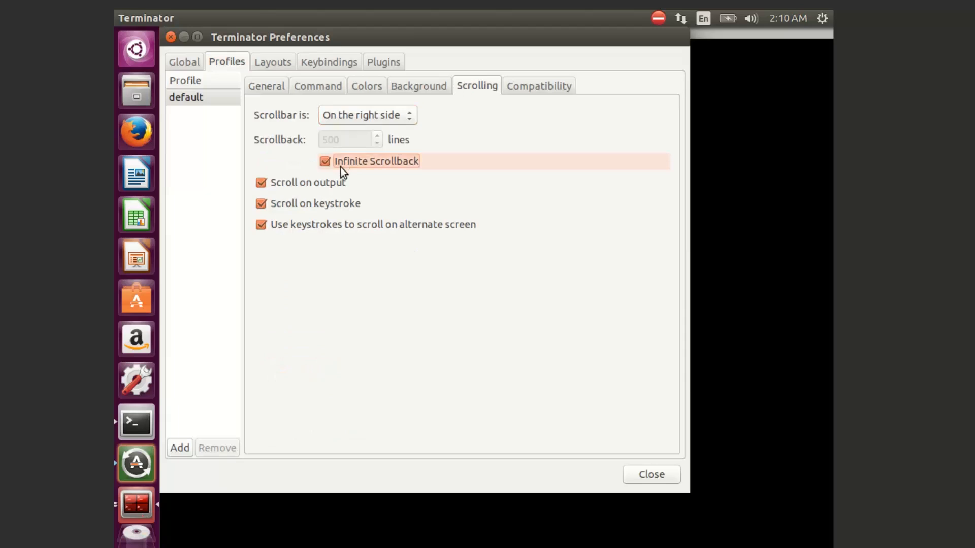
# - Give Terminator's default profile a transparent background with the shading set to 0.8
pyautogui.click(422, 86)
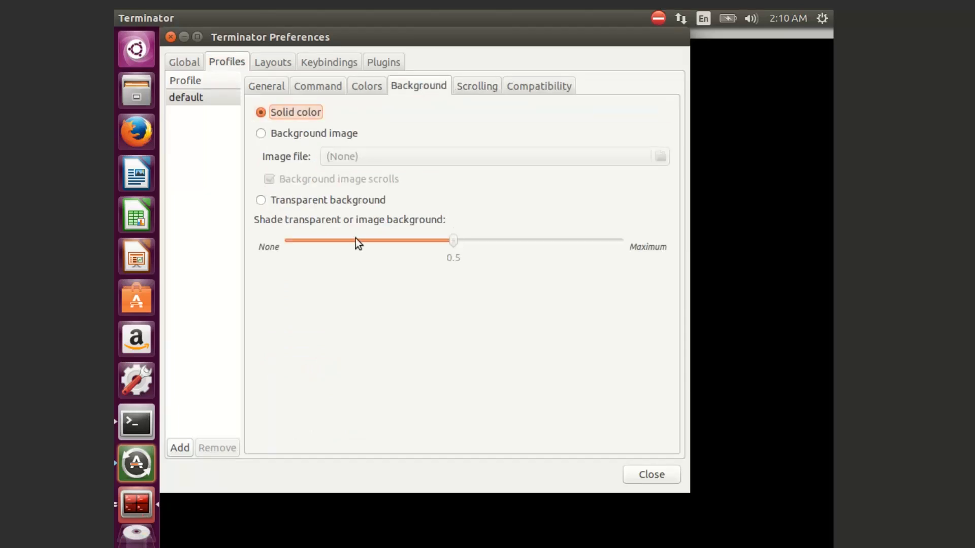
pyautogui.click(337, 200)
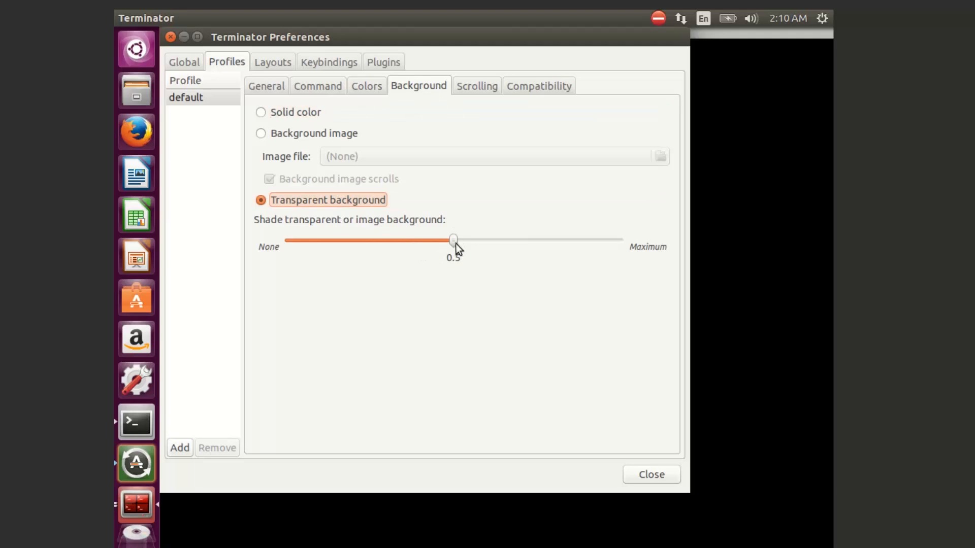
pyautogui.moveTo(454, 242); pyautogui.dragTo(562, 244)
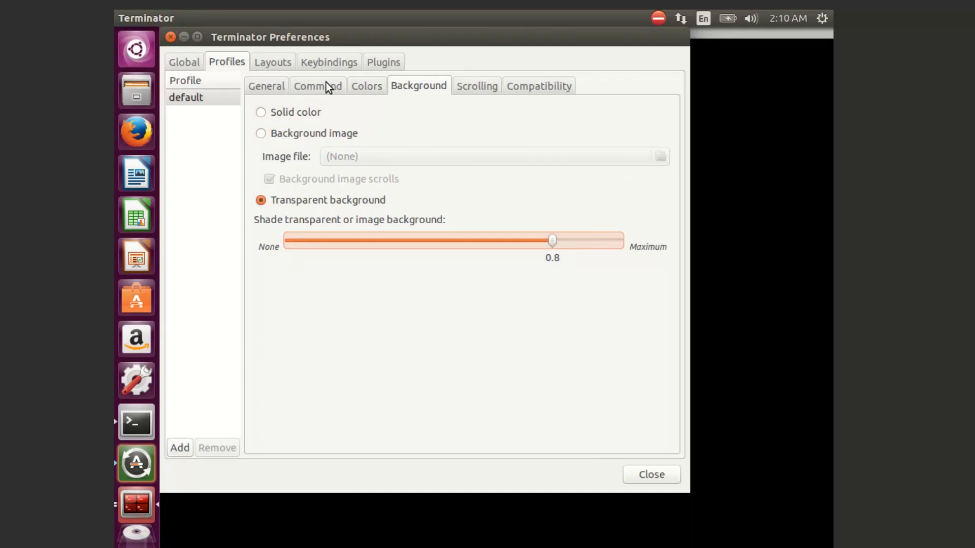
# - Apply the Green on black built-in color scheme to the default profile's text and background, and close the preferences
pyautogui.click(358, 86)
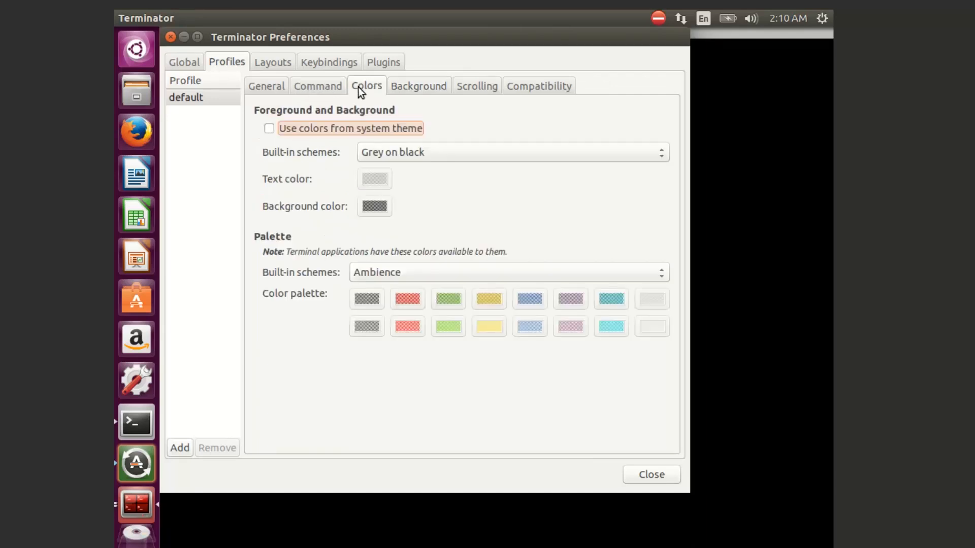
pyautogui.click(423, 157)
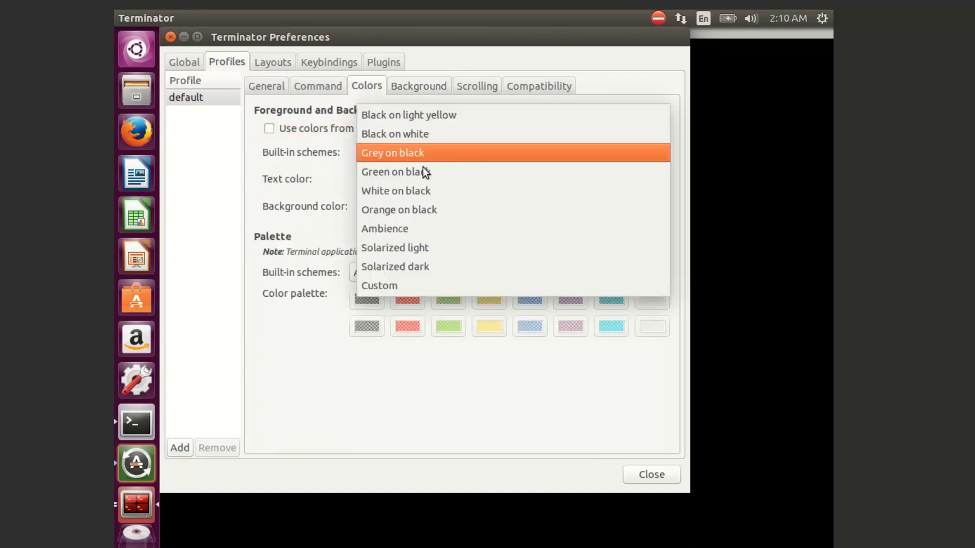
pyautogui.click(422, 175)
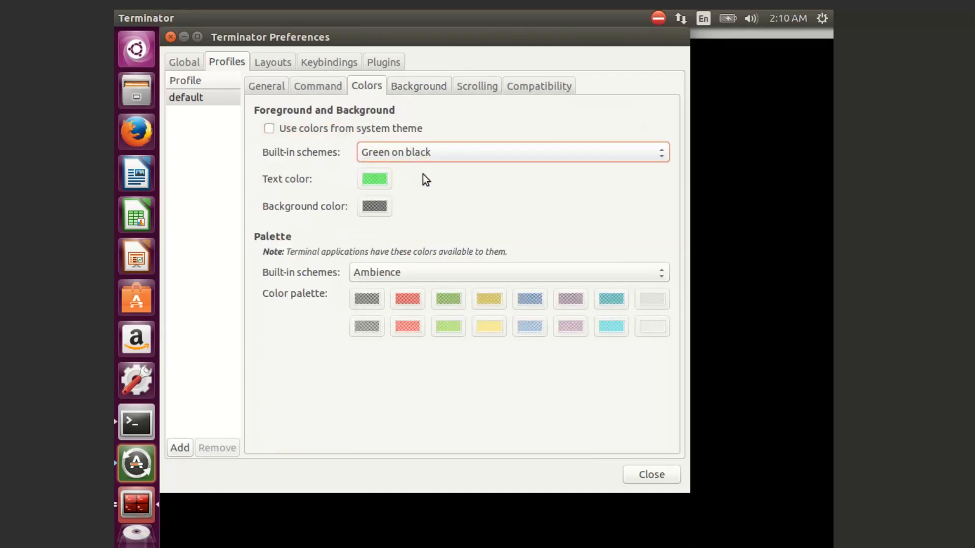
pyautogui.click(647, 477)
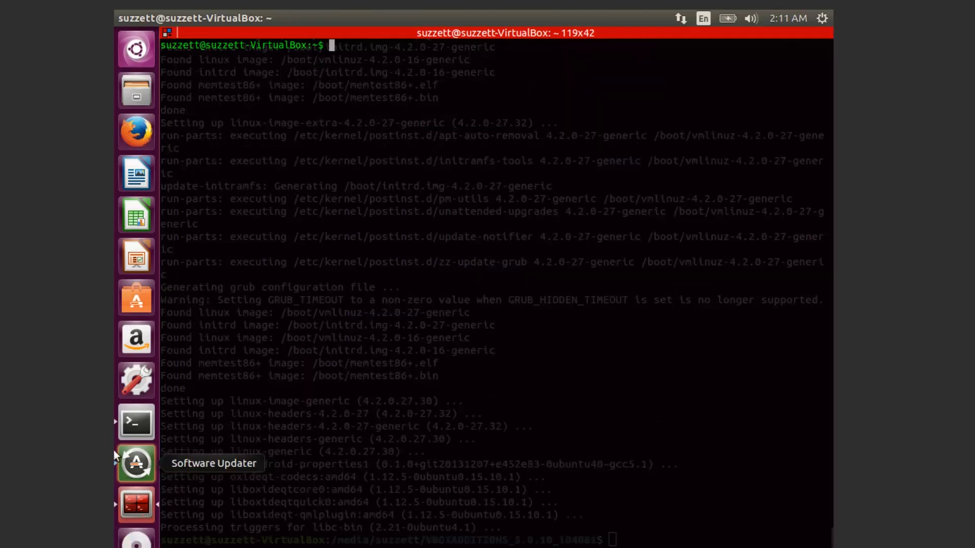
# - Switch to the original Terminal window and close it with the exit command
pyautogui.hotkey('alt', 'Tab')
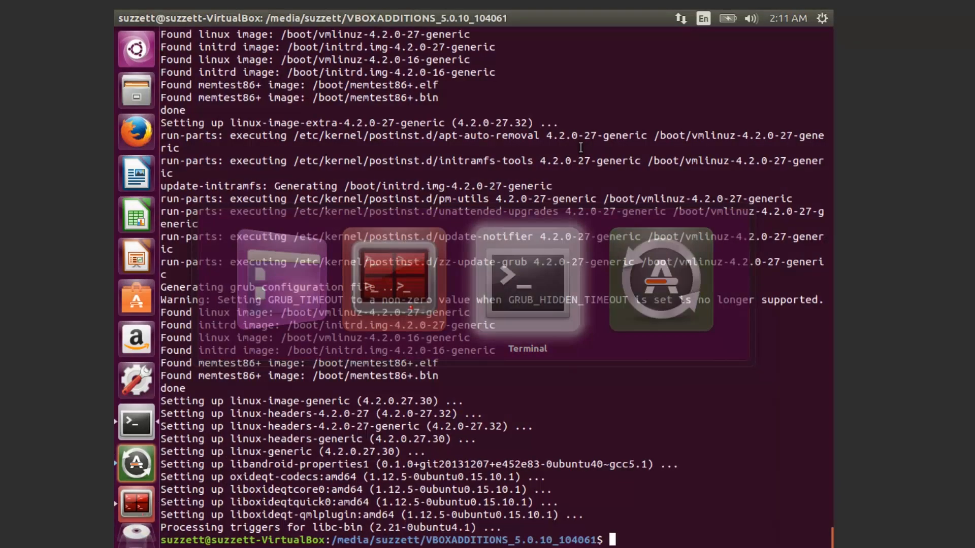
pyautogui.write('exit')
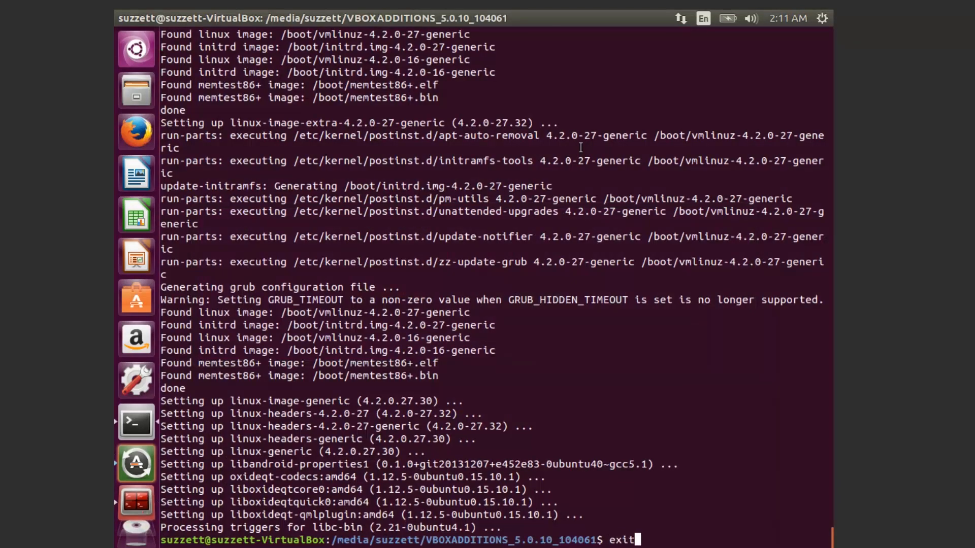
pyautogui.press('Return')
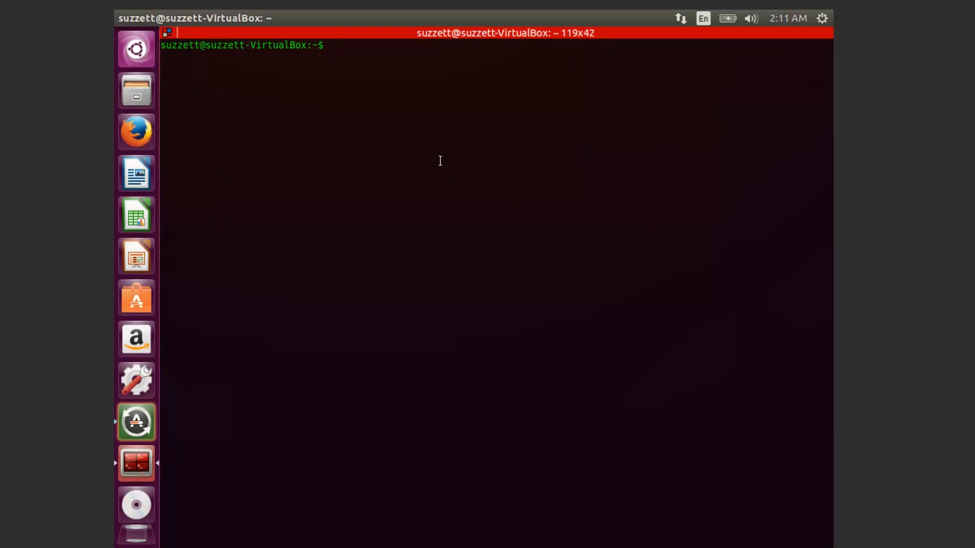
# - Restart the virtual machine with the reboot command and log back in by entering the account password
pyautogui.write('reboot')
pyautogui.press('Return')
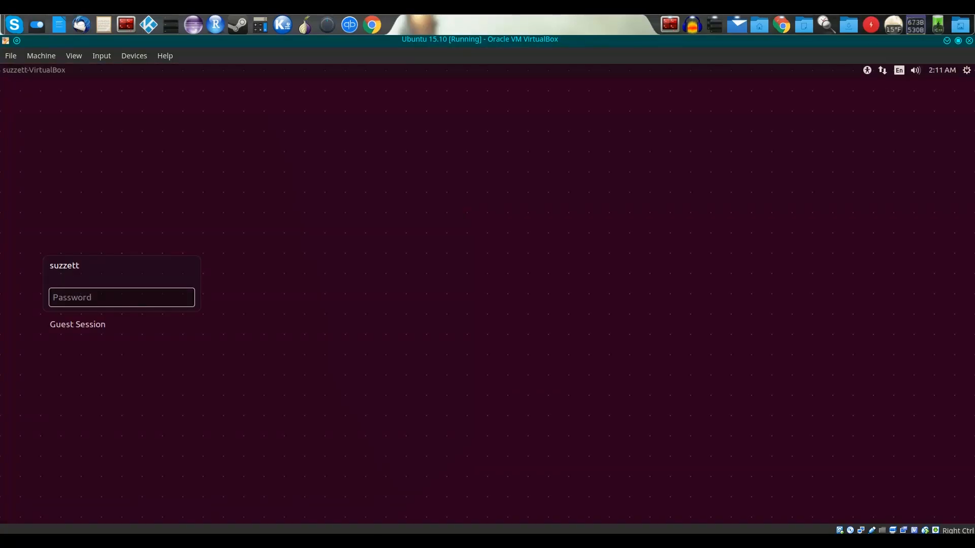
pyautogui.write('•••••••••••••')
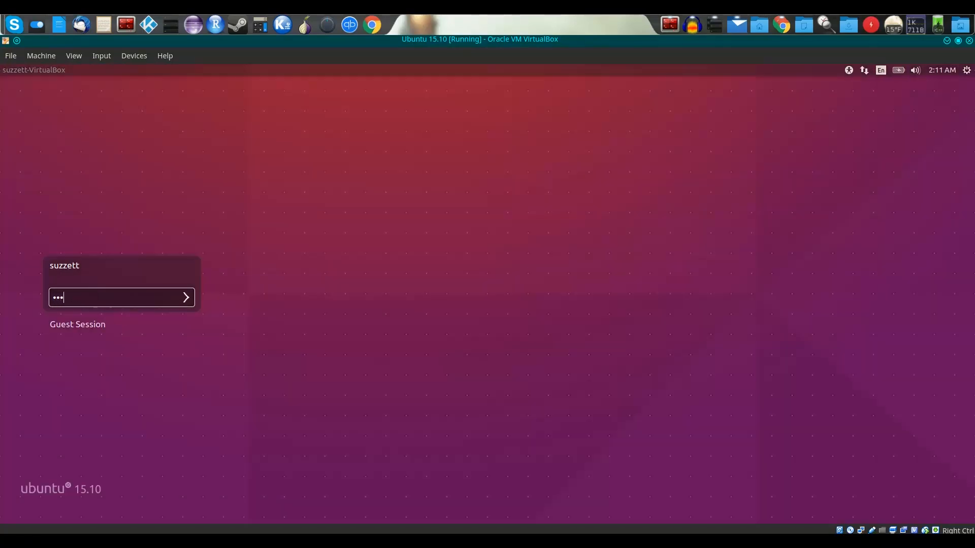
pyautogui.press('Return')
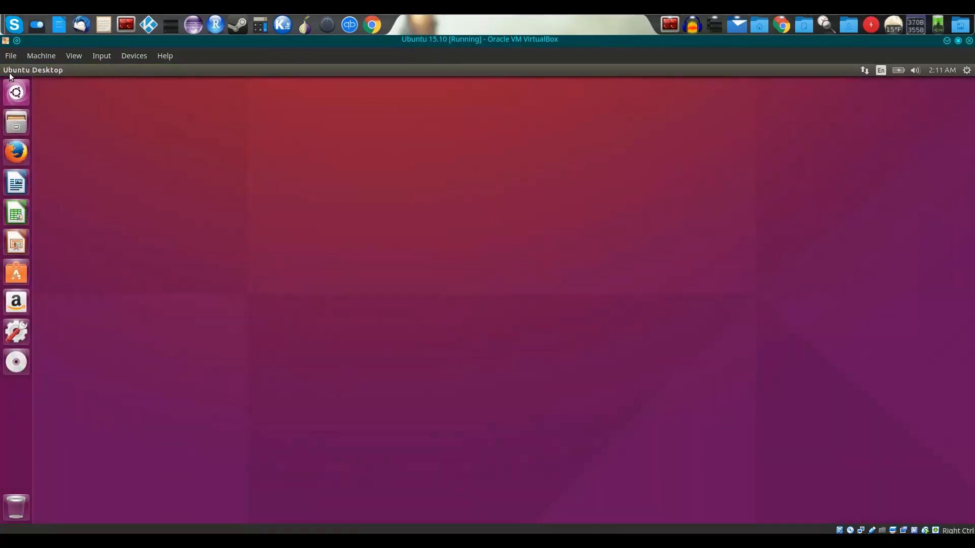
# - Search the applications for "termi", launch Terminator in the restarted system and maximize its window
pyautogui.click(16, 91)
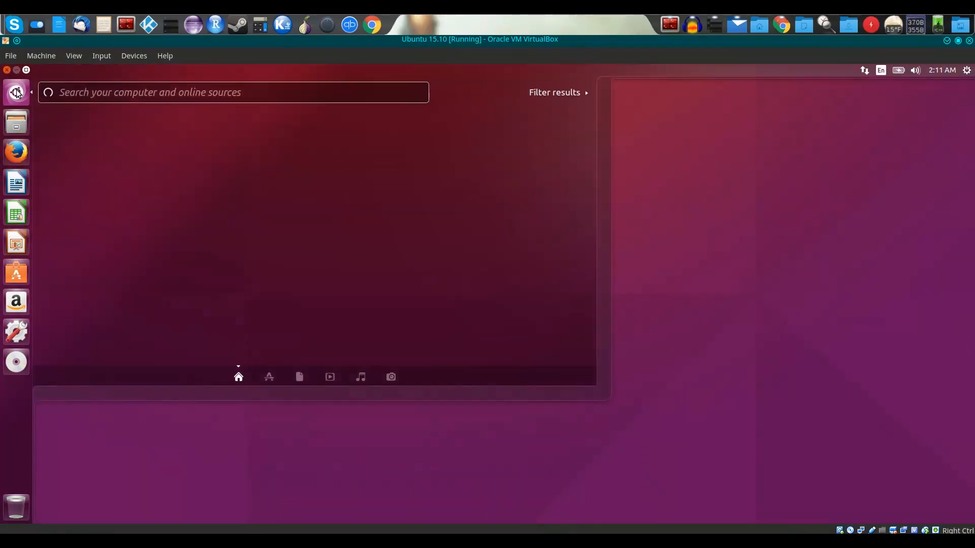
pyautogui.write('termi')
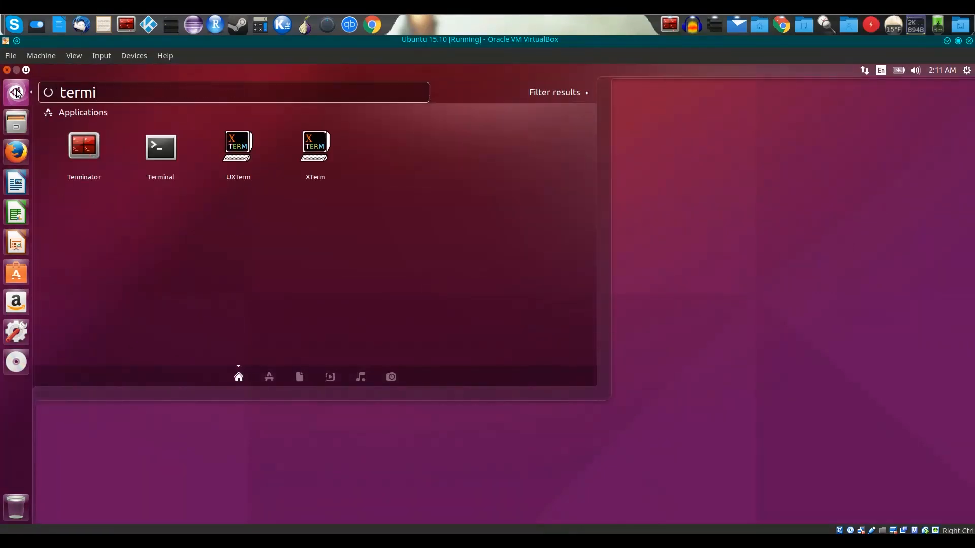
pyautogui.click(70, 142)
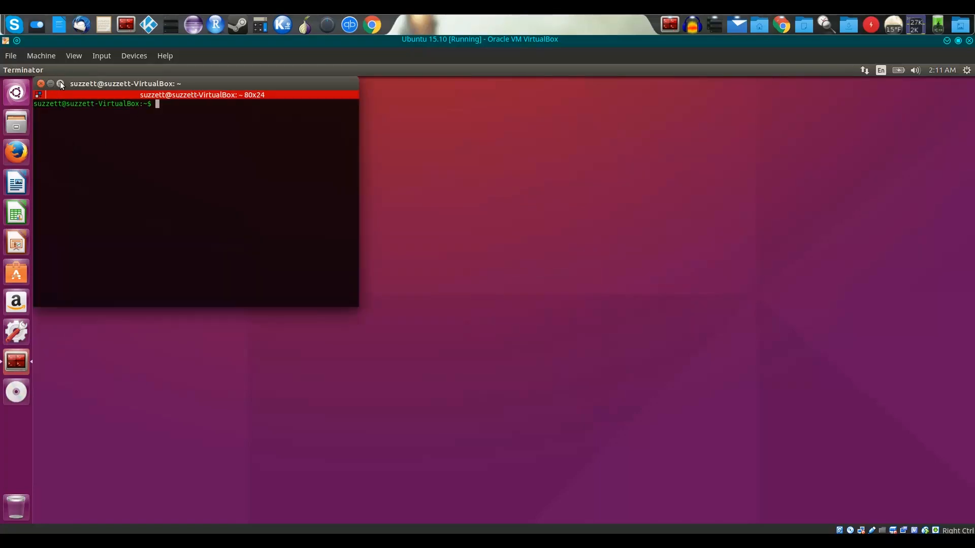
pyautogui.click(60, 83)
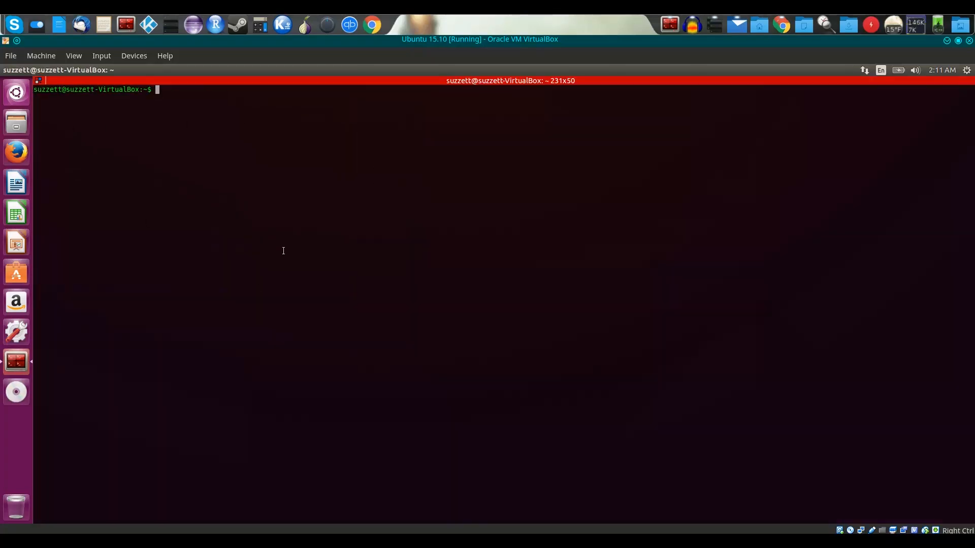